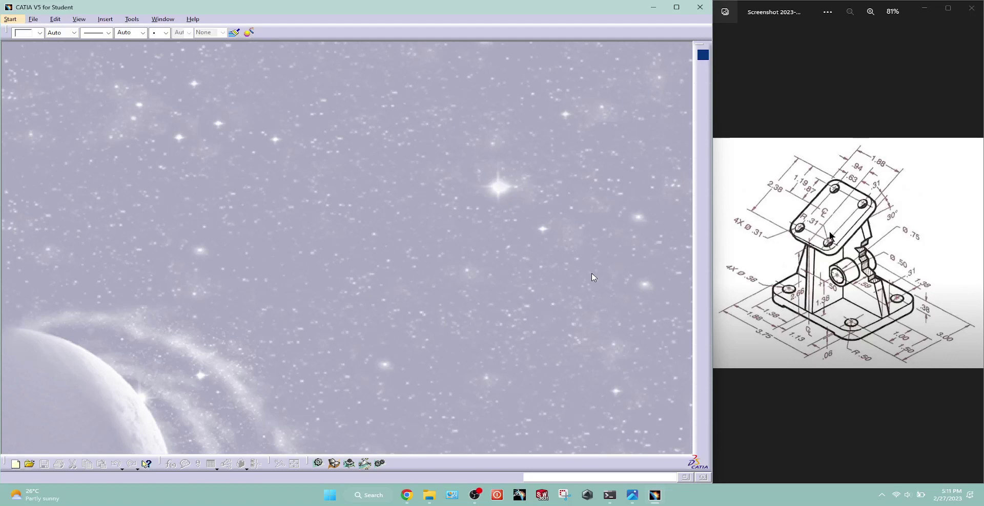
# Create a new Part1 in Part Design and start a positioned sketch
pyautogui.click(10, 19)
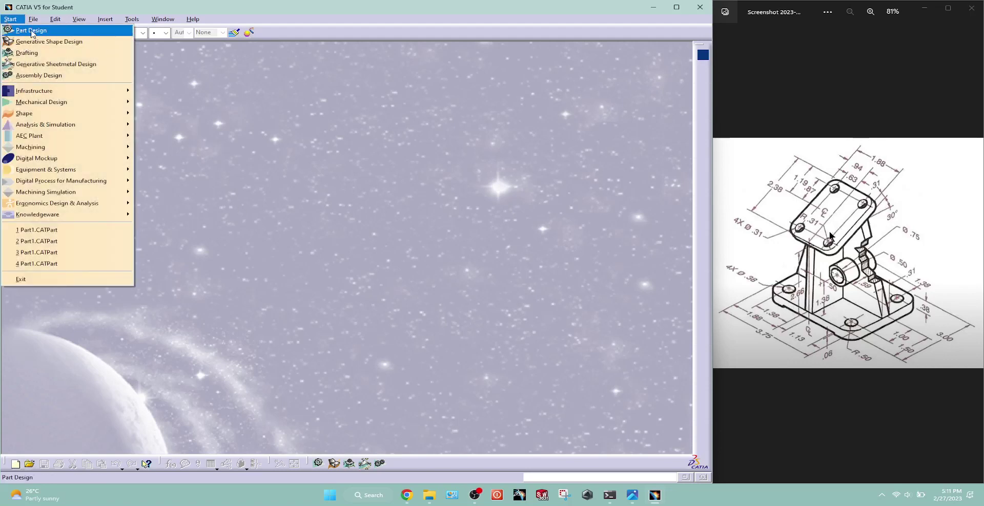
pyautogui.click(31, 31)
pyautogui.press('Return')
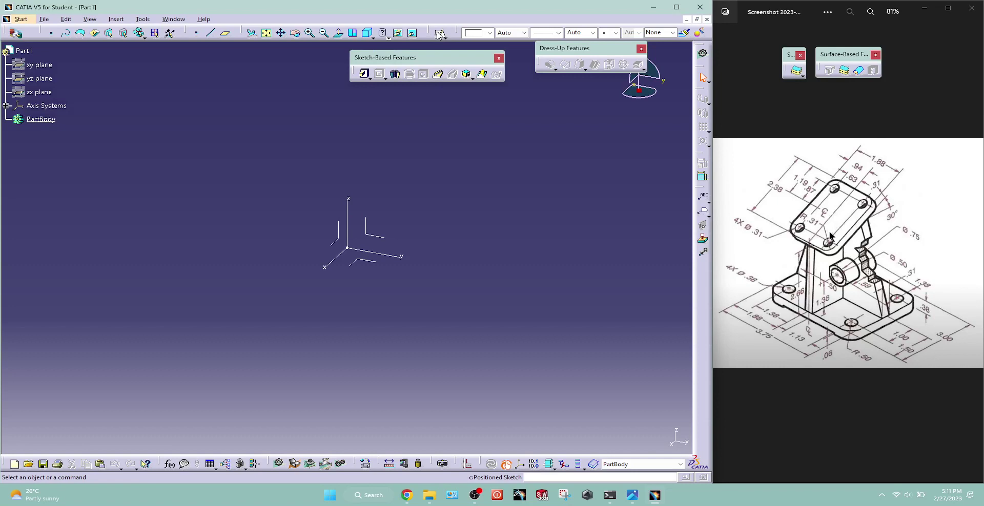
pyautogui.click(439, 34)
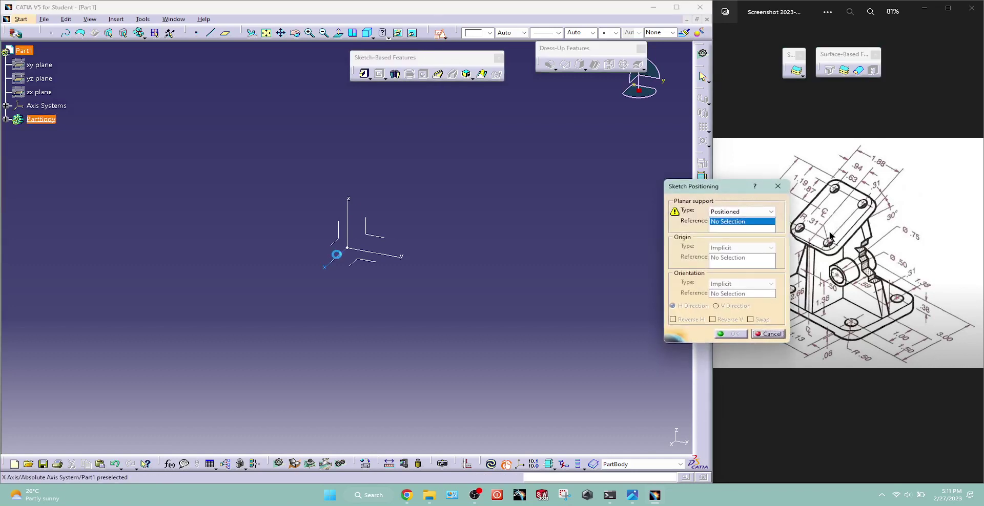
# Place the sketch on the absolute axis with swapped directions and draw a centred rectangle
pyautogui.click(363, 260)
pyautogui.click(750, 319)
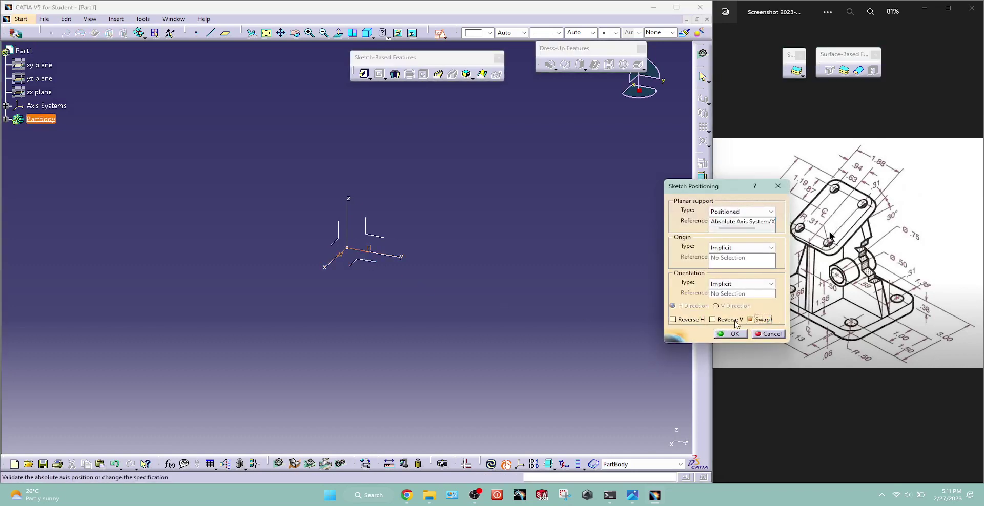
pyautogui.click(731, 334)
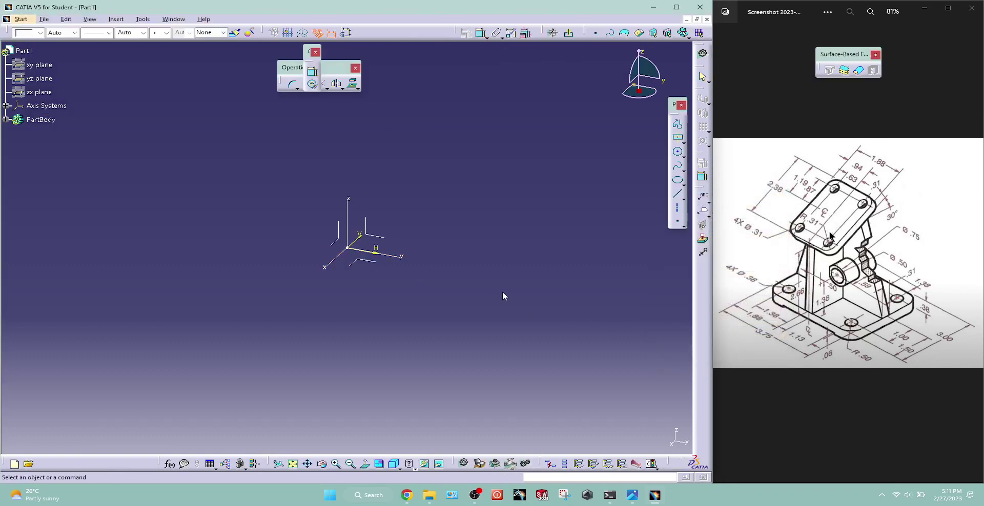
pyautogui.click(679, 140)
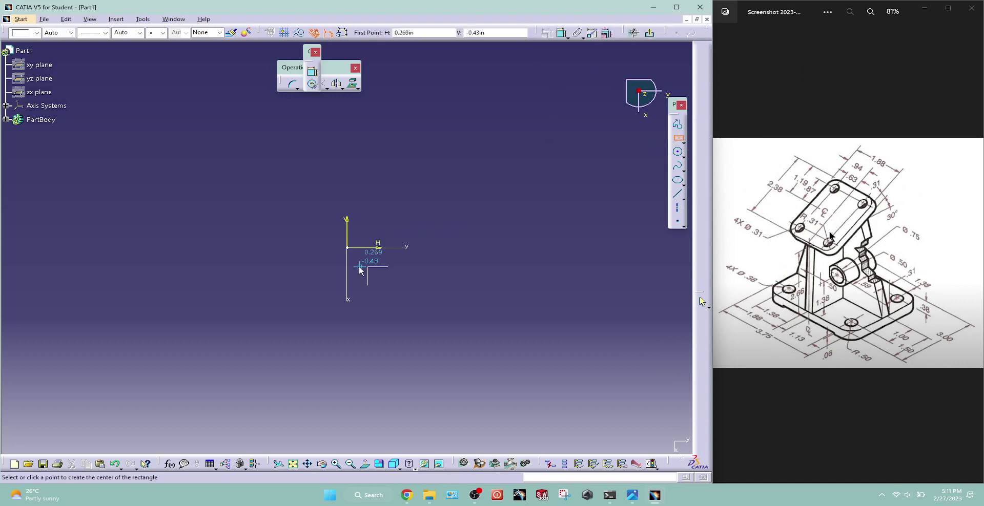
pyautogui.click(348, 248)
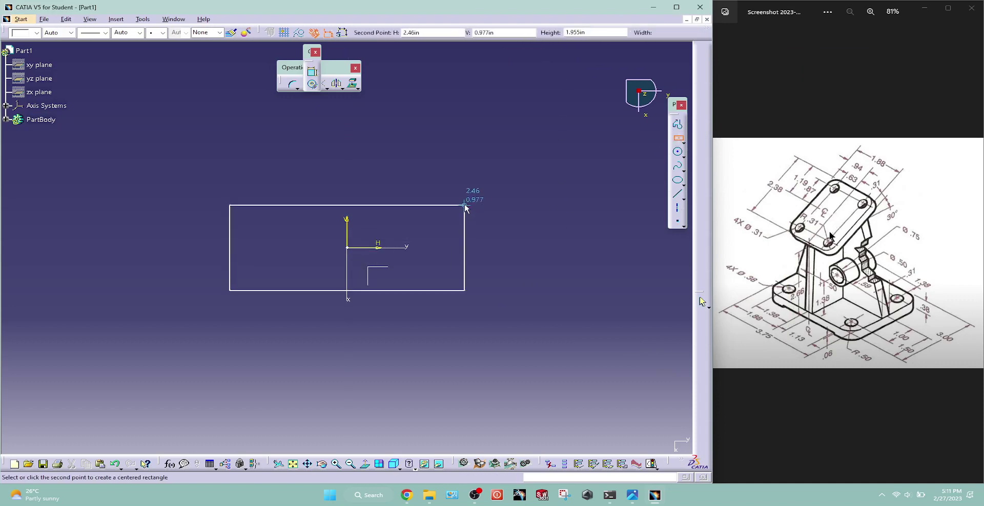
pyautogui.click(464, 204)
# Dimension the rectangle to 3 high and 3.75 wide
pyautogui.click(482, 32)
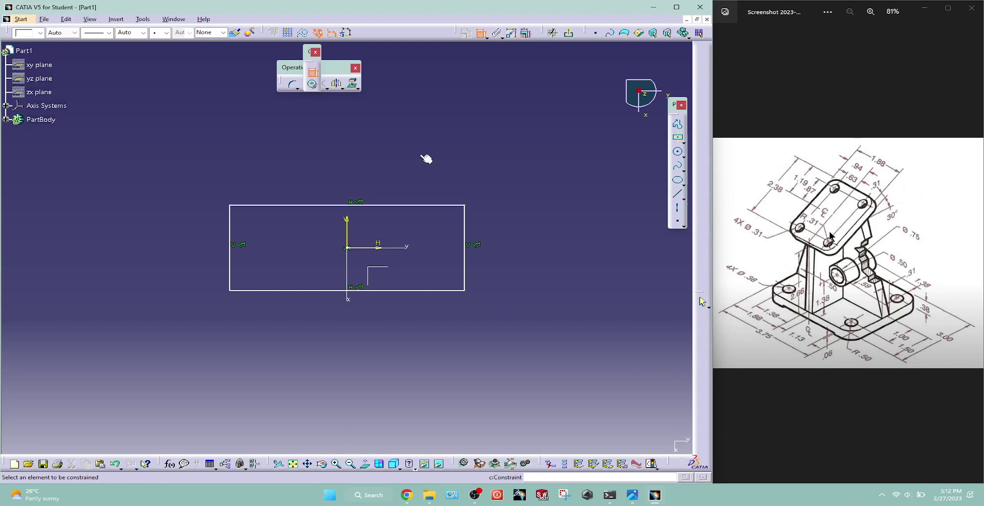
pyautogui.click(408, 205)
pyautogui.click(380, 185)
pyautogui.click(465, 225)
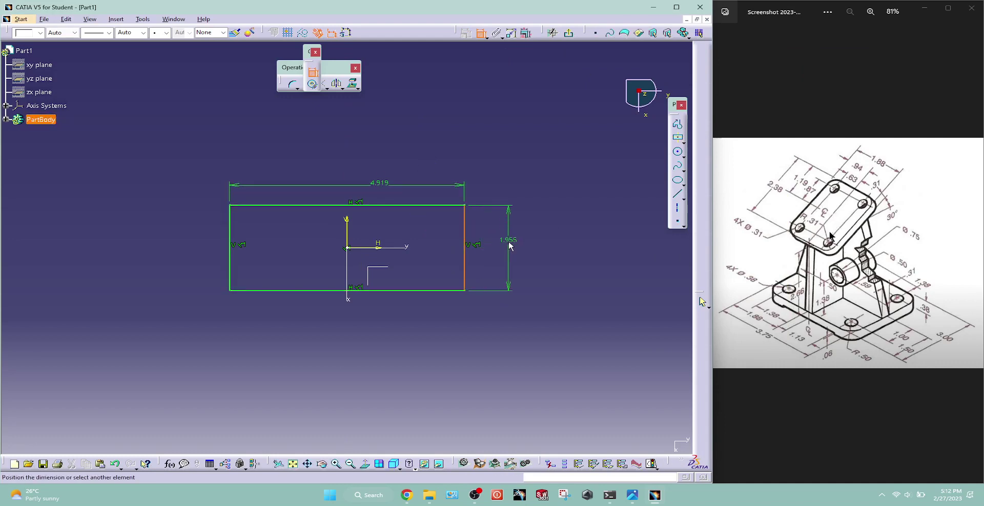
pyautogui.click(508, 241)
pyautogui.doubleClick(508, 239)
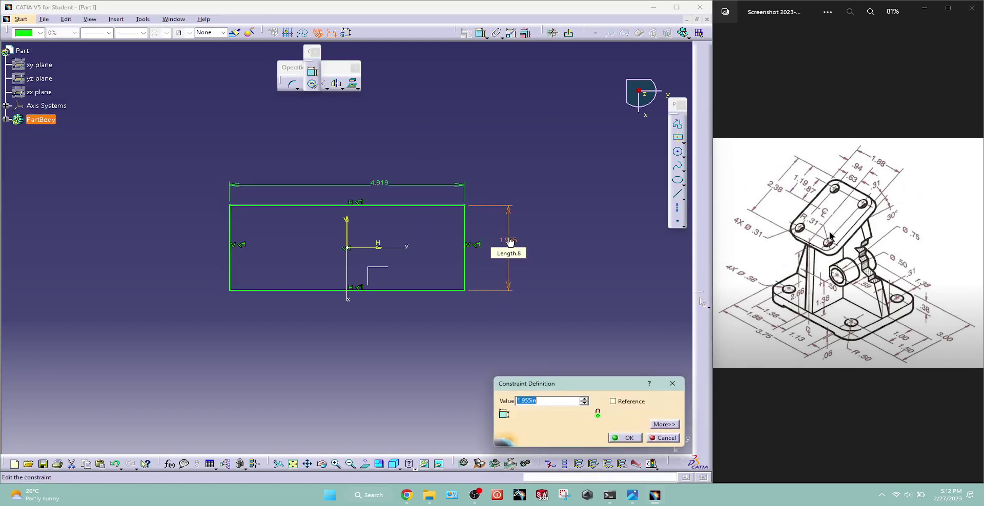
pyautogui.press('Return')
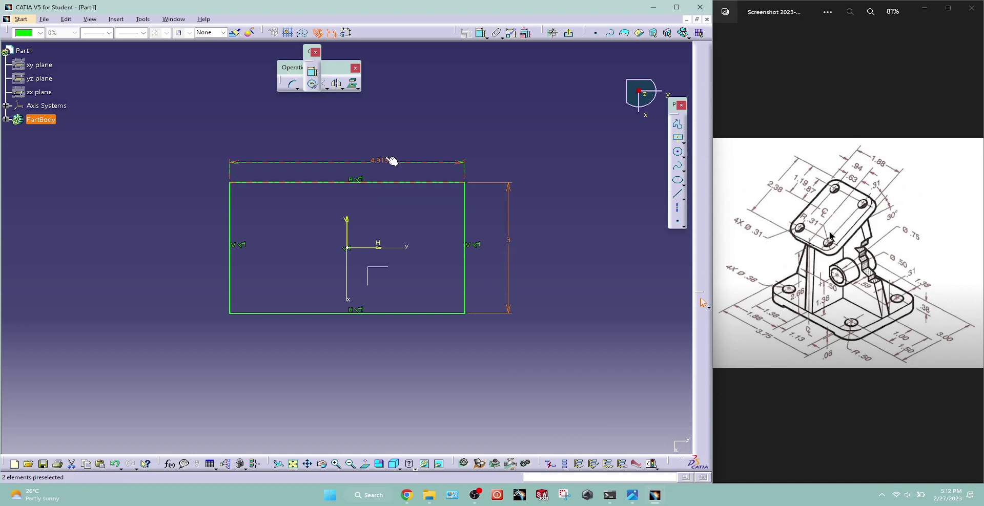
pyautogui.doubleClick(382, 160)
pyautogui.write('3.7')
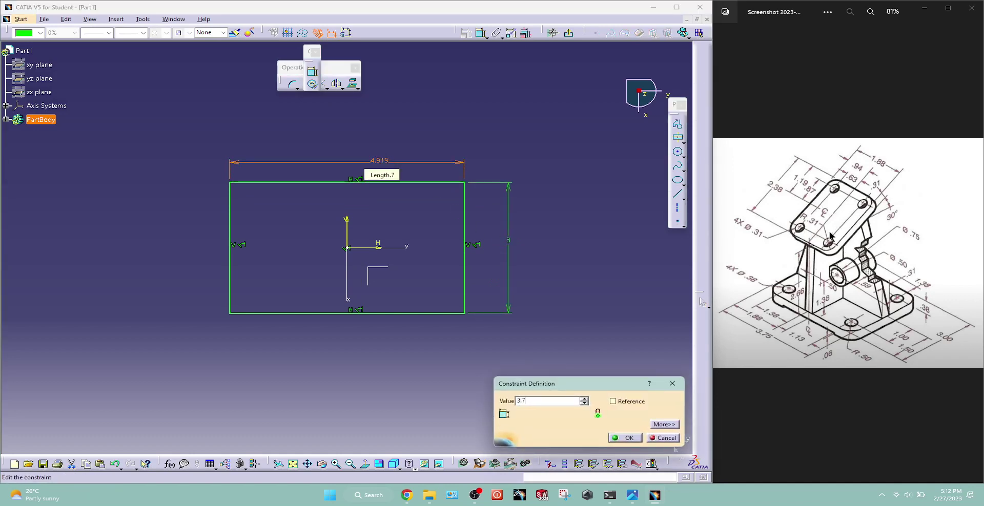
pyautogui.write('5')
pyautogui.press('Return')
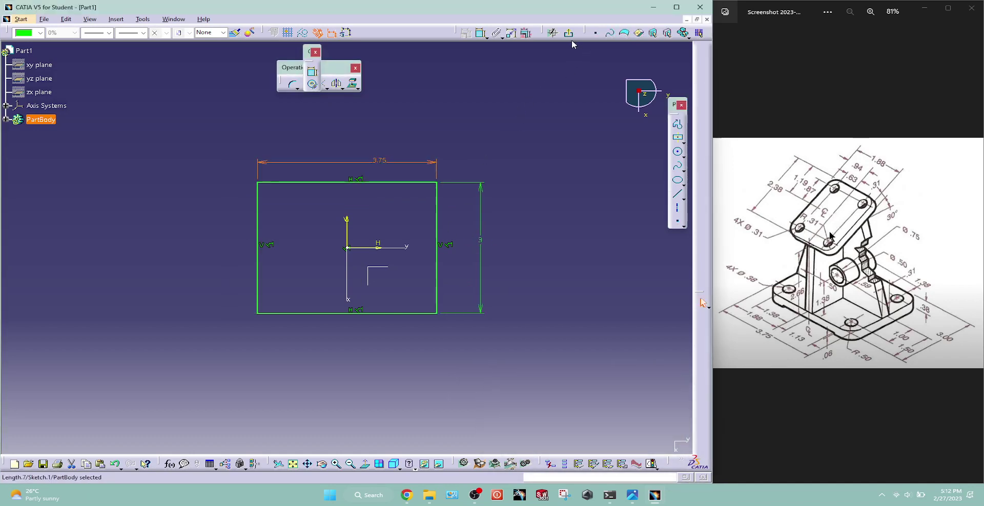
# Exit the sketch and pad the rectangle 0.38 thick
pyautogui.click(569, 34)
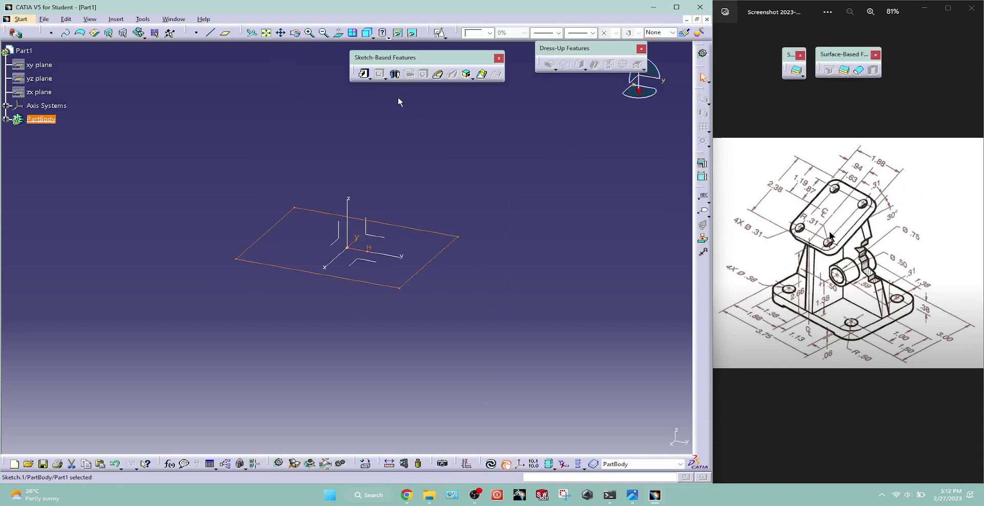
pyautogui.click(364, 74)
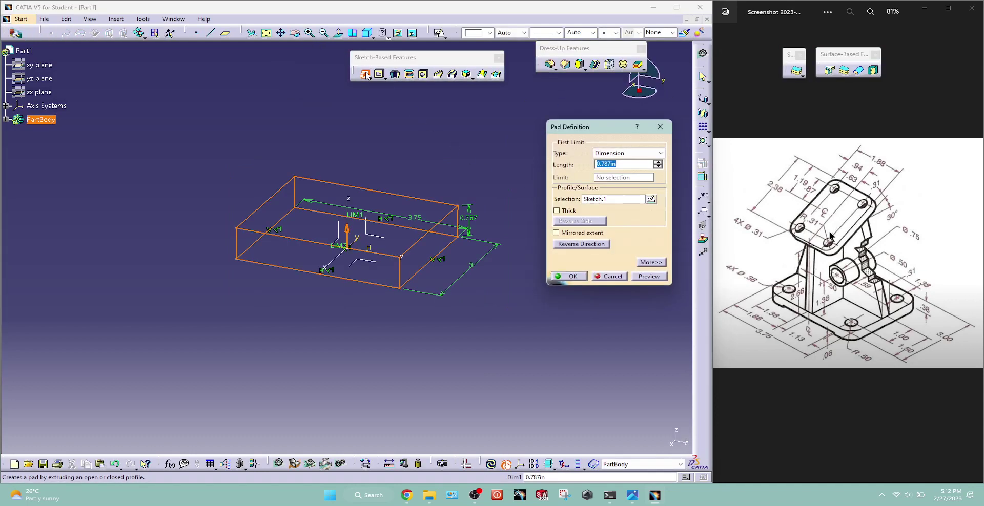
pyautogui.press('Return')
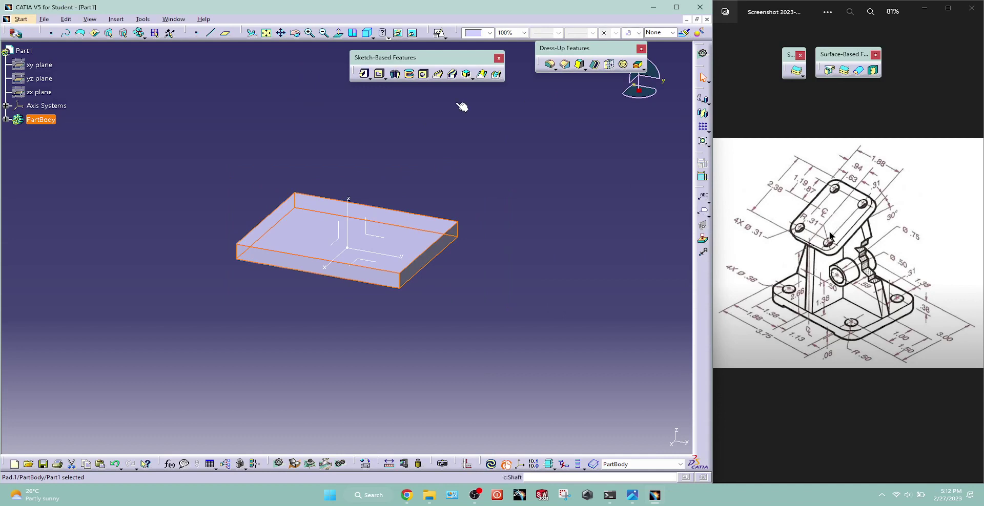
pyautogui.click(495, 151)
# Fillet the plate's four vertical corner edges, including the hidden back corner
pyautogui.click(549, 64)
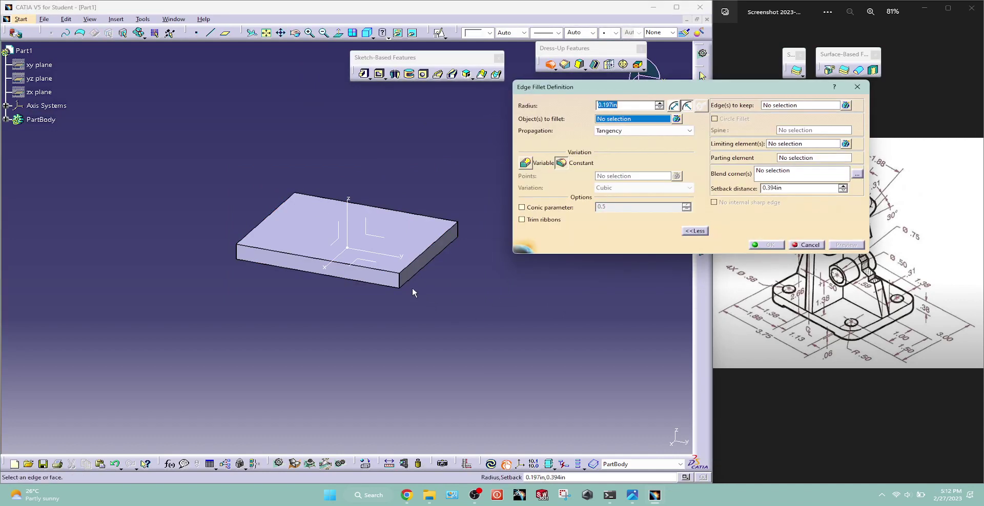
pyautogui.click(399, 279)
pyautogui.click(458, 229)
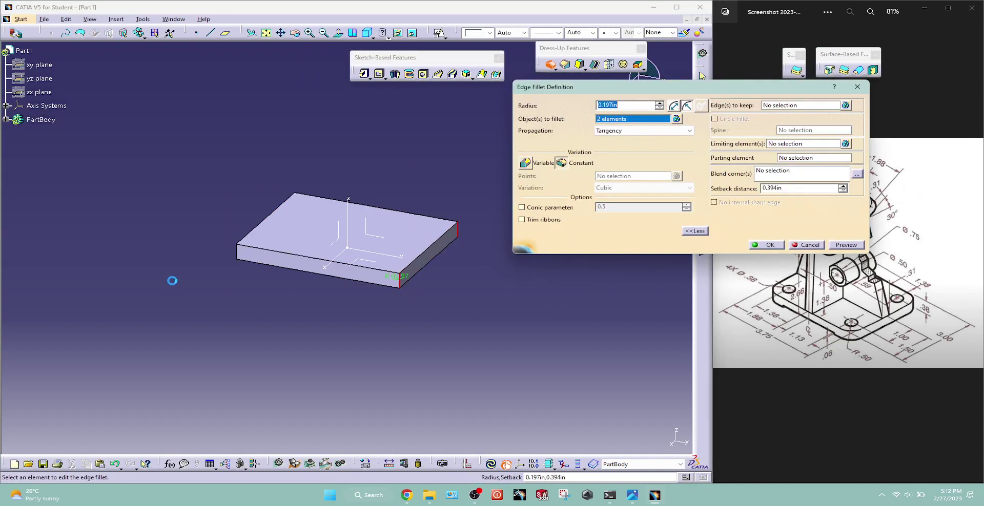
pyautogui.click(236, 252)
pyautogui.moveTo(292, 176)
pyautogui.mouseDown(button='middle')
pyautogui.moveTo(449, 301)
pyautogui.moveTo(312, 205)
pyautogui.mouseUp(button='middle')
pyautogui.click(274, 165)
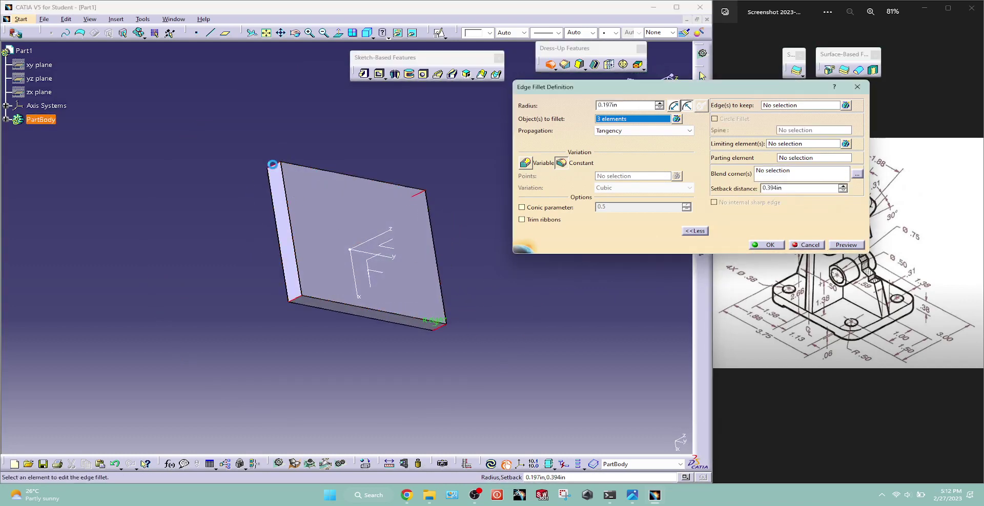
pyautogui.press('BackSpace')
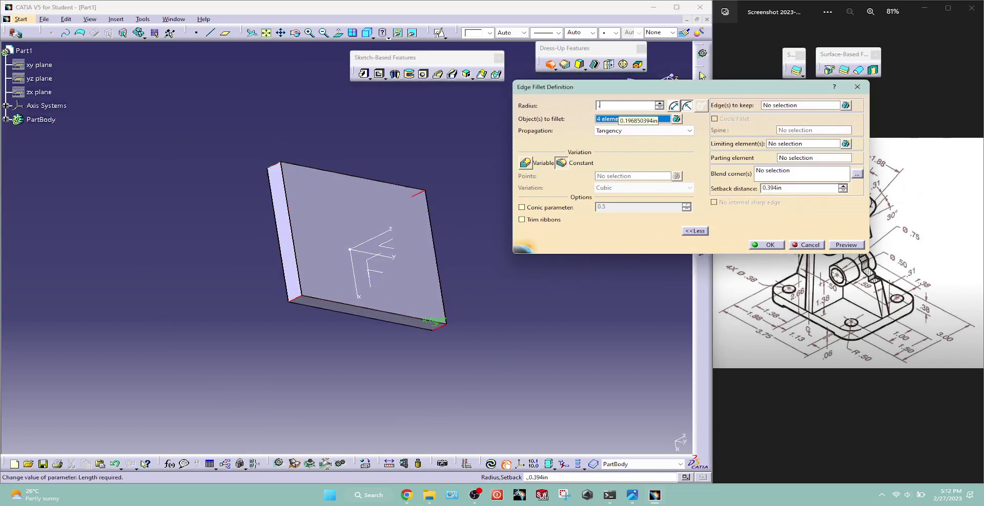
pyautogui.press('Return')
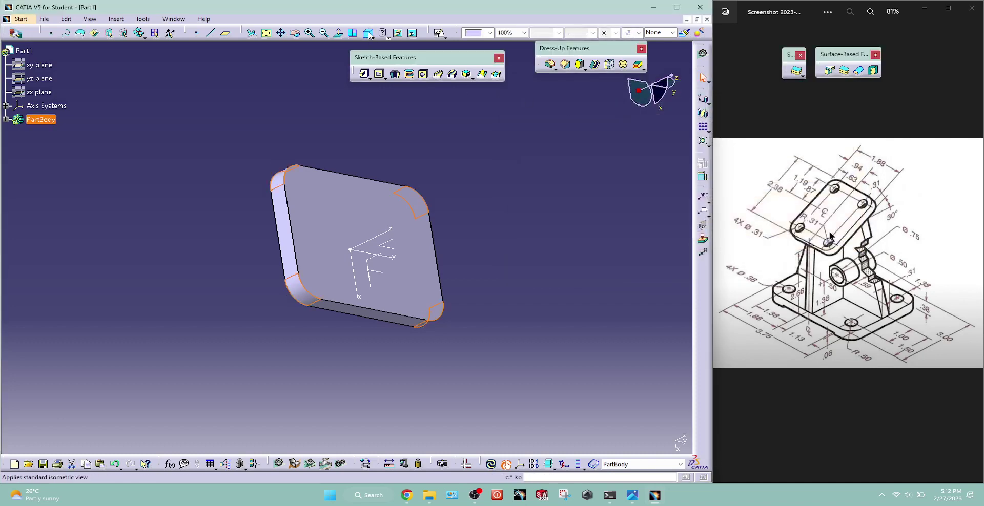
# Return the plate to the isometric view and clear the selection
pyautogui.click(367, 32)
pyautogui.click(256, 82)
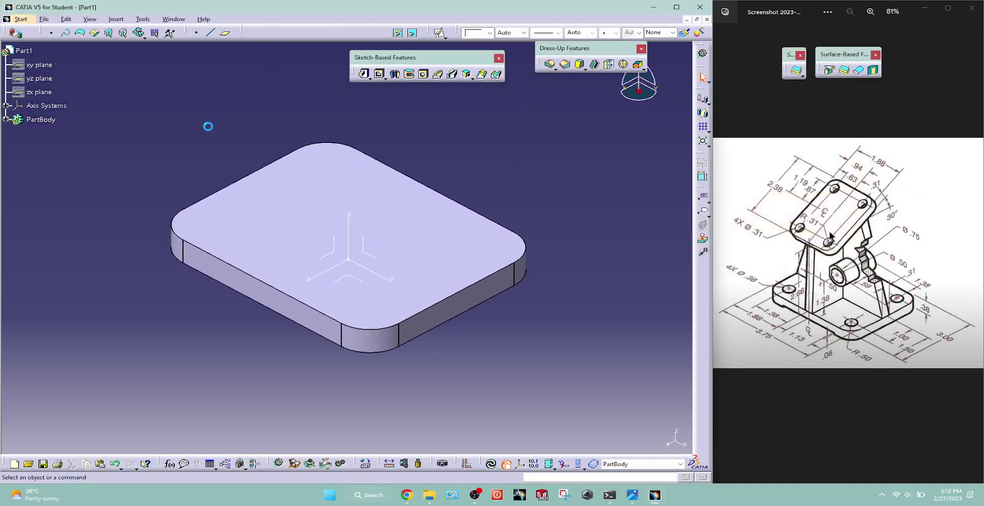
pyautogui.click(422, 75)
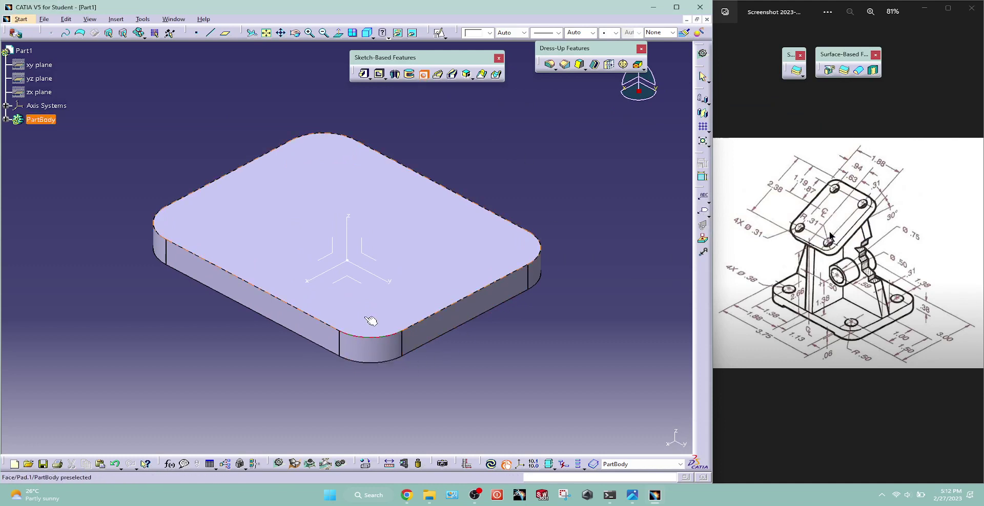
# Drill a 0.38-diameter Up To Next hole near the front corner, then select Hole.1
pyautogui.click(371, 323)
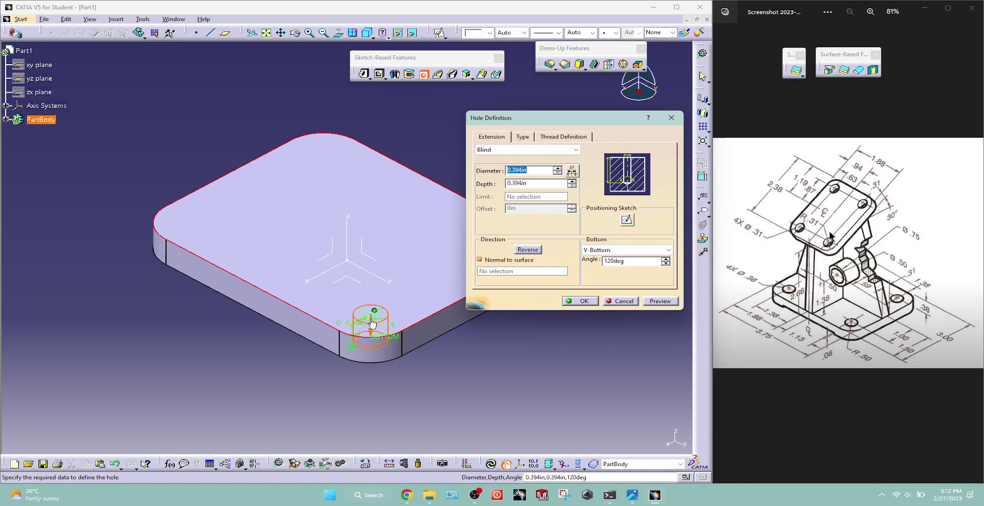
pyautogui.write('.38')
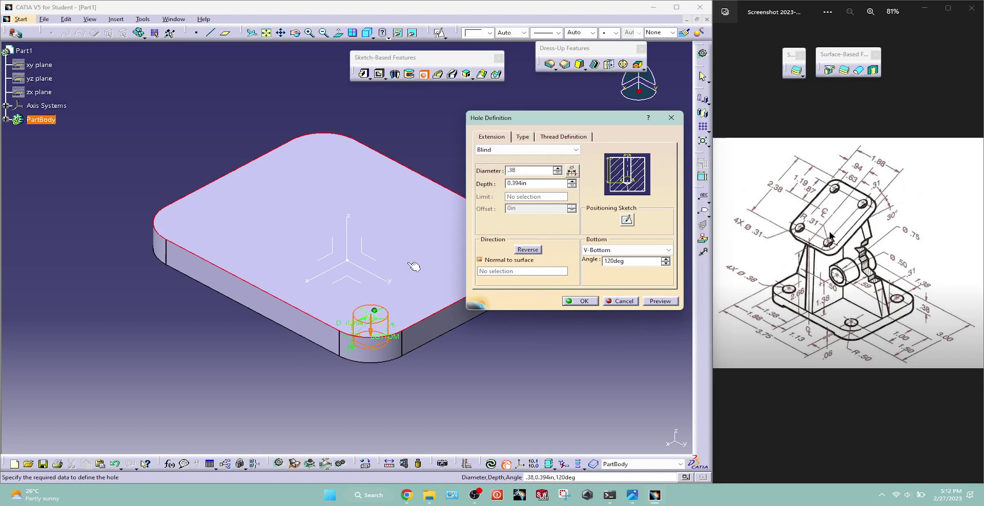
pyautogui.click(577, 150)
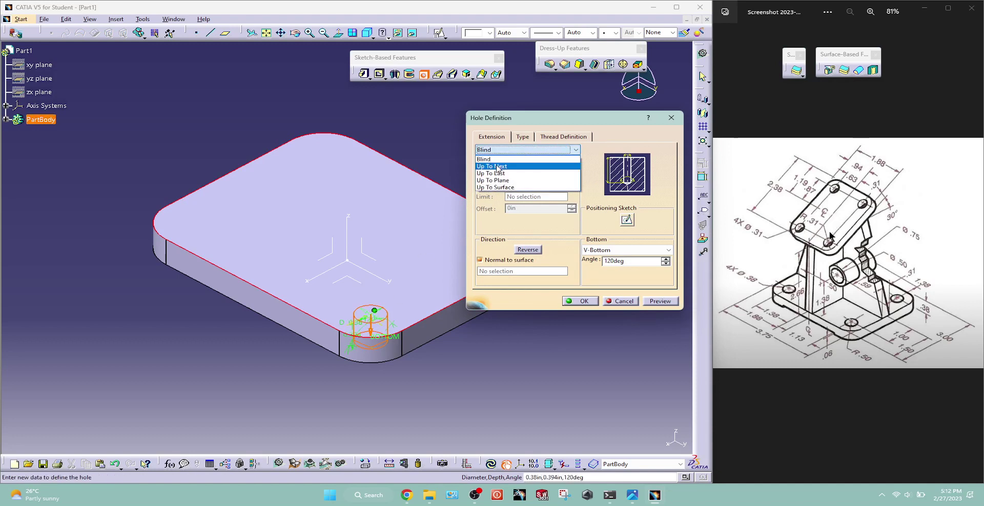
pyautogui.click(503, 162)
pyautogui.click(579, 301)
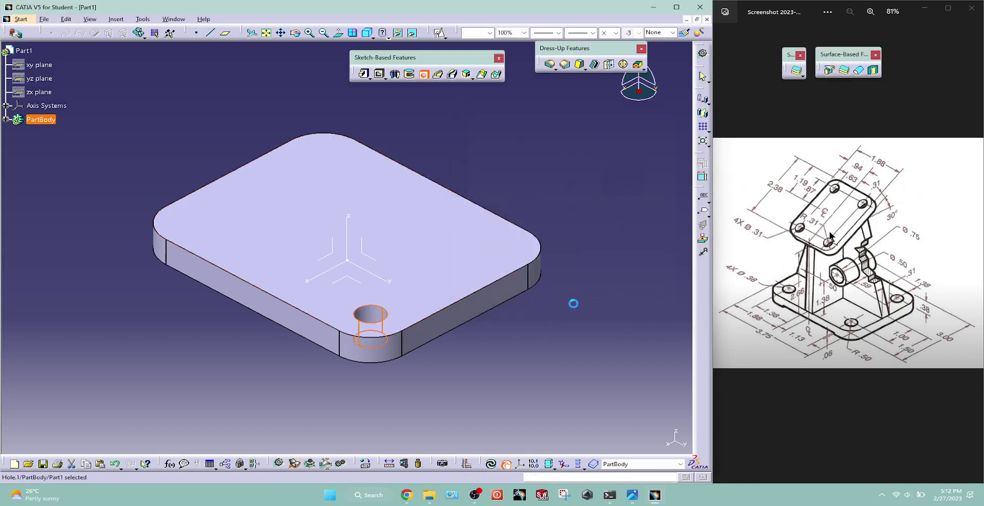
pyautogui.click(6, 120)
pyautogui.click(47, 174)
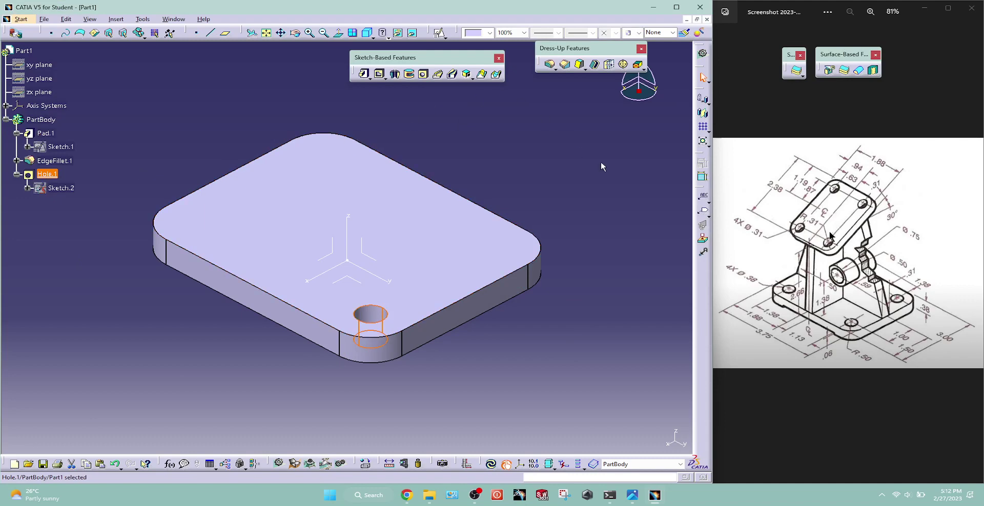
# Rectangular-pattern Hole.1 with 2 in spacing along the plate's long edge
pyautogui.click(702, 127)
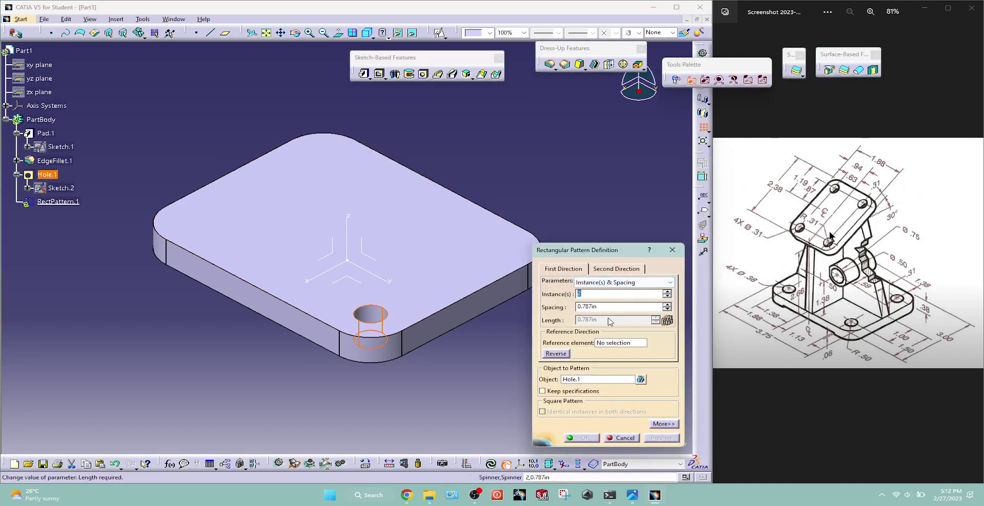
pyautogui.click(602, 307)
pyautogui.write('2')
pyautogui.press('Return')
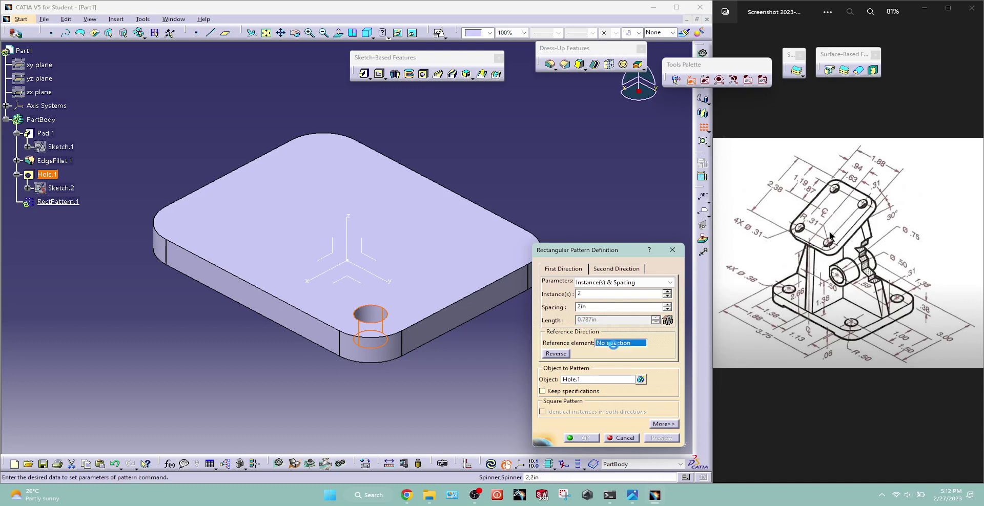
pyautogui.click(469, 299)
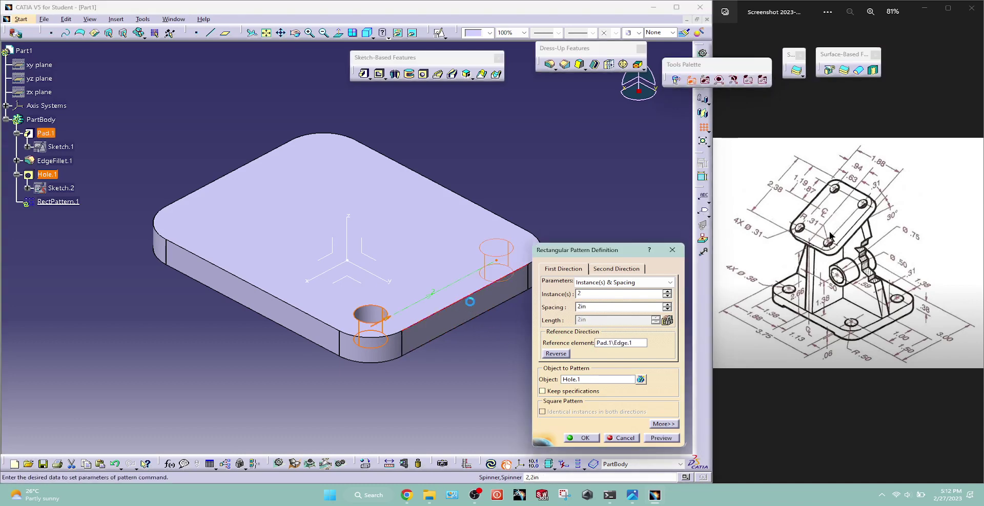
# Add a reversed second pattern direction of 2 instances at 2.76 in spacing
pyautogui.click(616, 268)
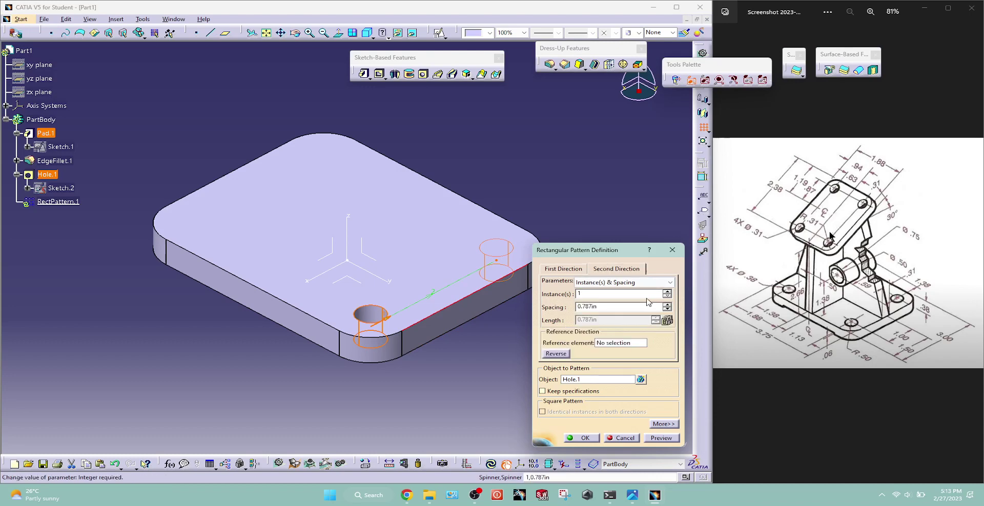
pyautogui.click(668, 291)
pyautogui.click(620, 307)
pyautogui.press('Tab')
pyautogui.write('2.76')
pyautogui.click(261, 292)
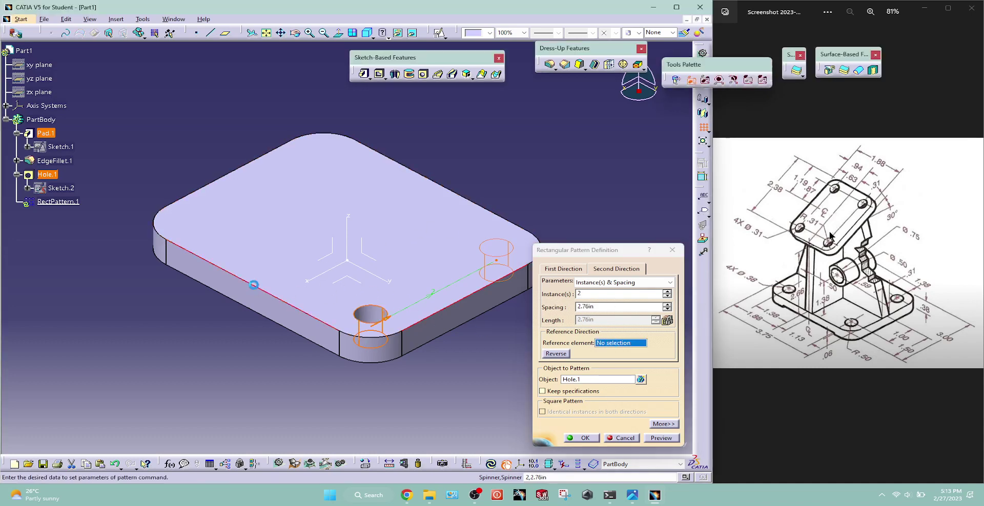
pyautogui.click(556, 353)
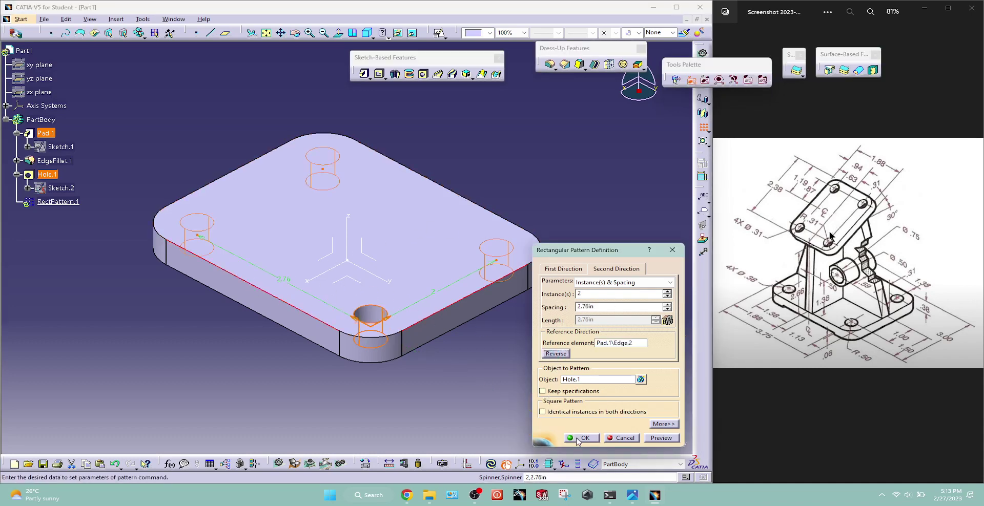
pyautogui.click(581, 438)
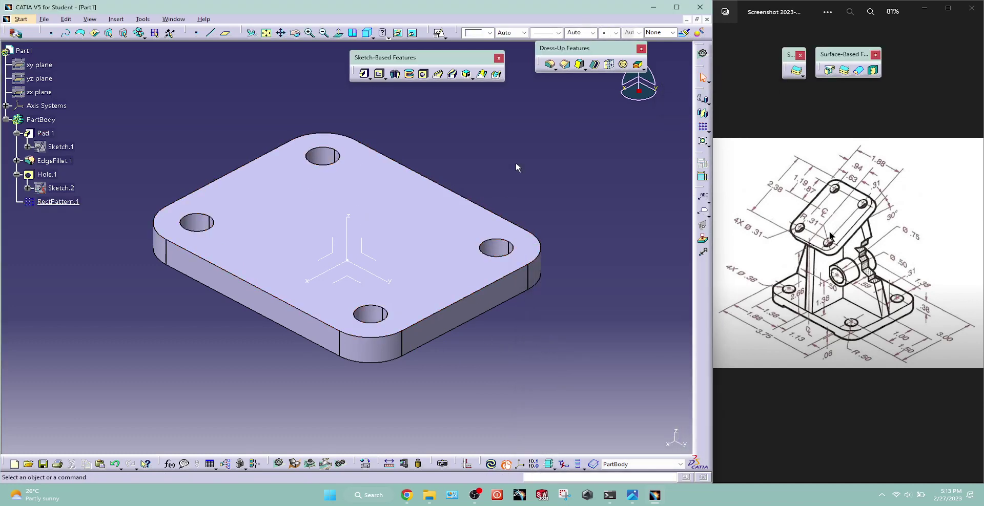
# Position Sketch.3 on the absolute Z axis with swapped and reversed horizontal directions
pyautogui.click(440, 34)
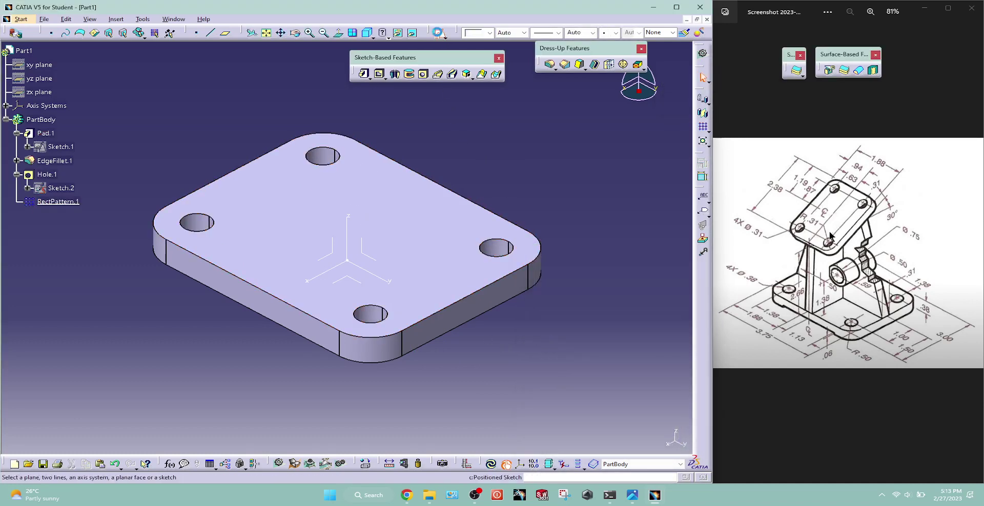
pyautogui.click(336, 258)
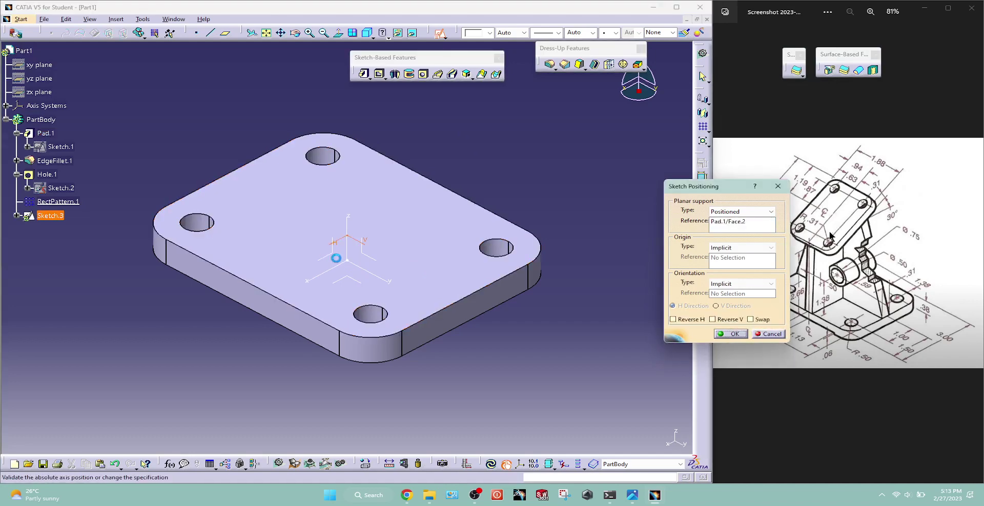
pyautogui.click(743, 224)
pyautogui.click(551, 263)
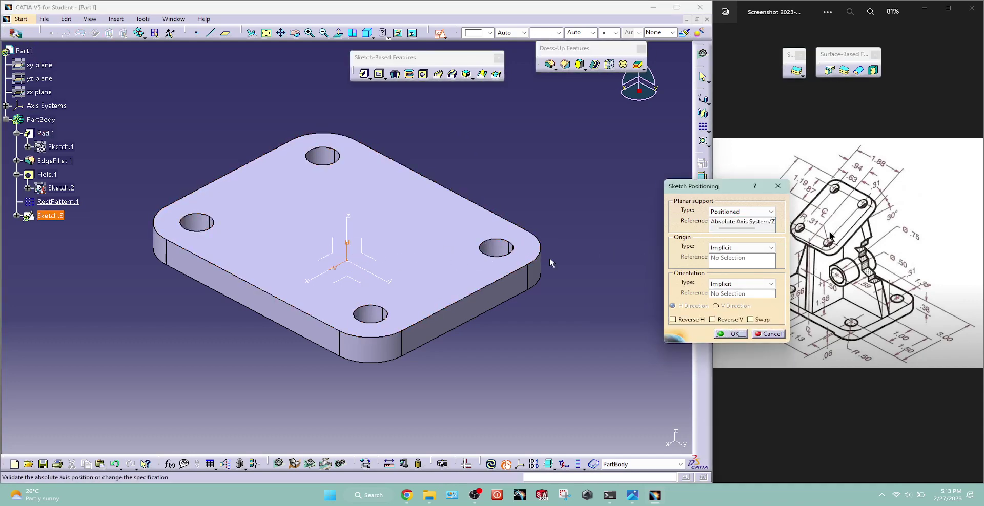
pyautogui.click(751, 320)
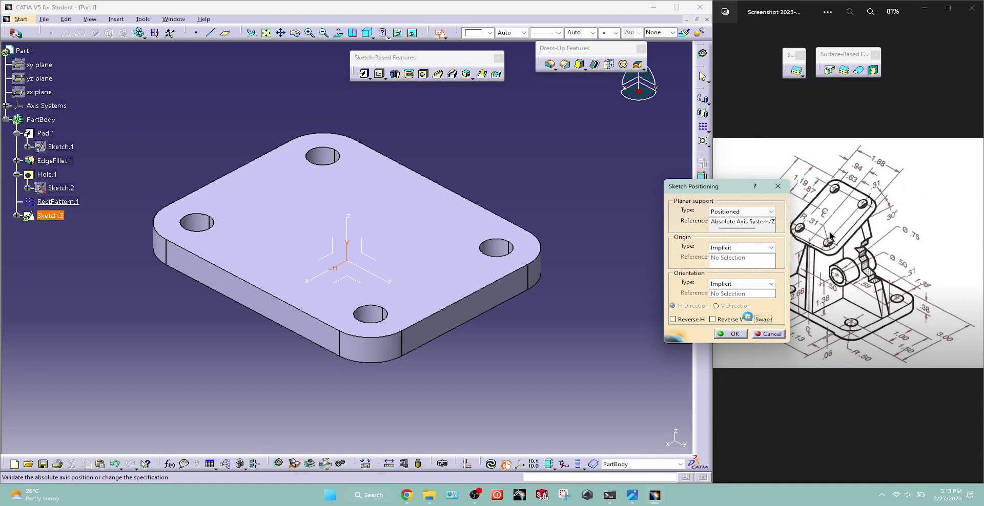
pyautogui.click(695, 320)
pyautogui.click(733, 334)
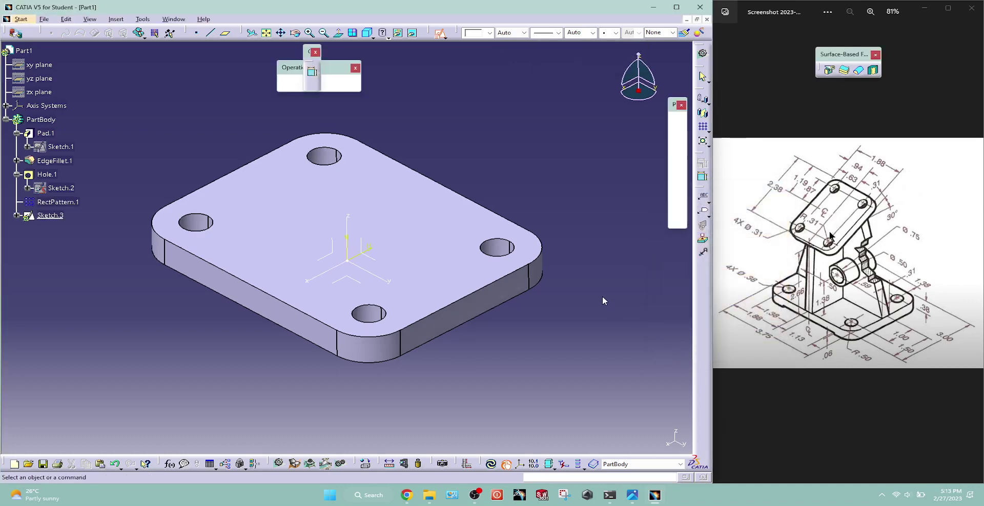
# Draw a two-segment profile: a vertical line and a slanted line
pyautogui.click(676, 126)
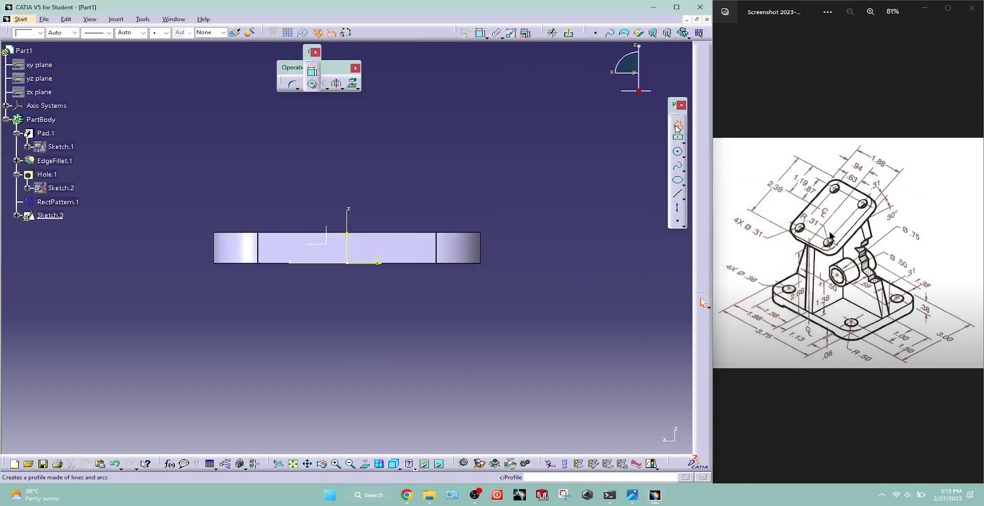
pyautogui.click(219, 222)
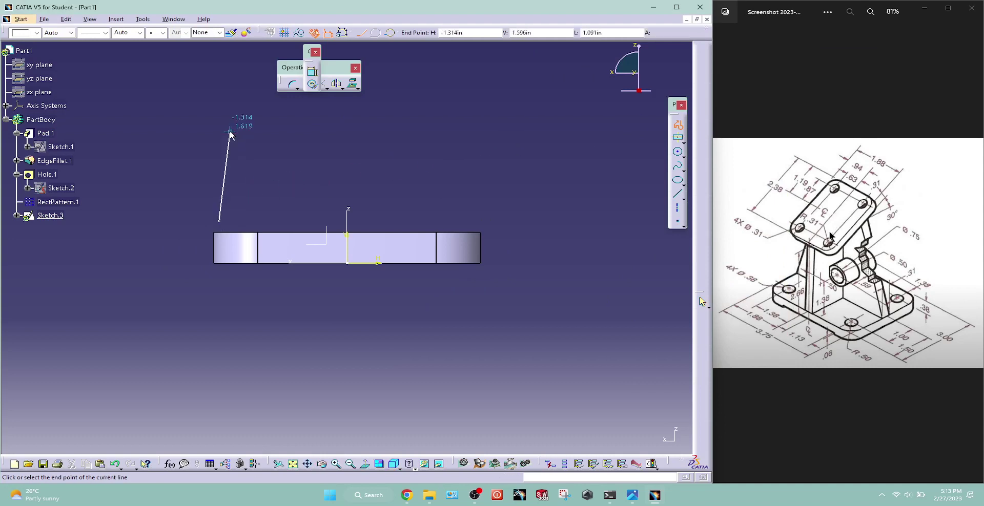
pyautogui.click(218, 148)
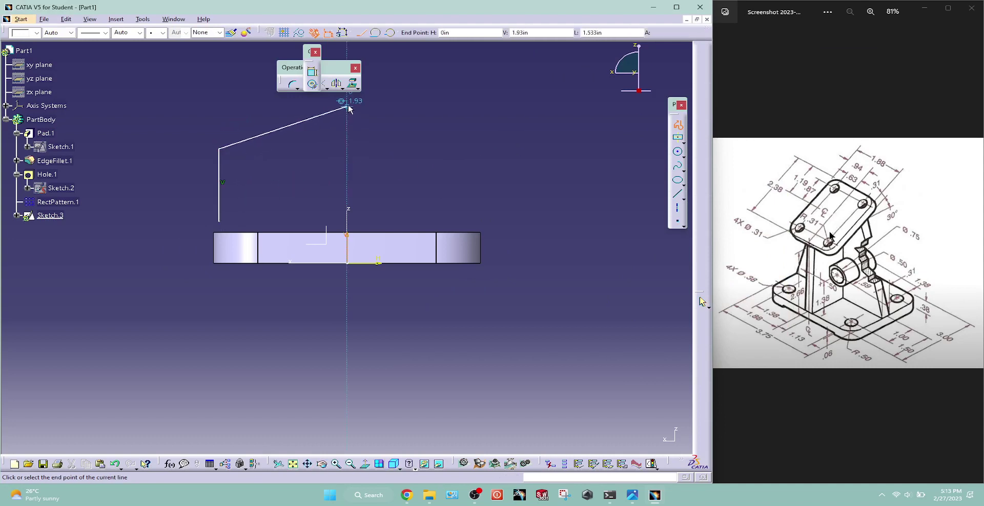
pyautogui.click(351, 103)
pyautogui.press('Escape')
pyautogui.moveTo(378, 162); pyautogui.dragTo(432, 290, button='middle')
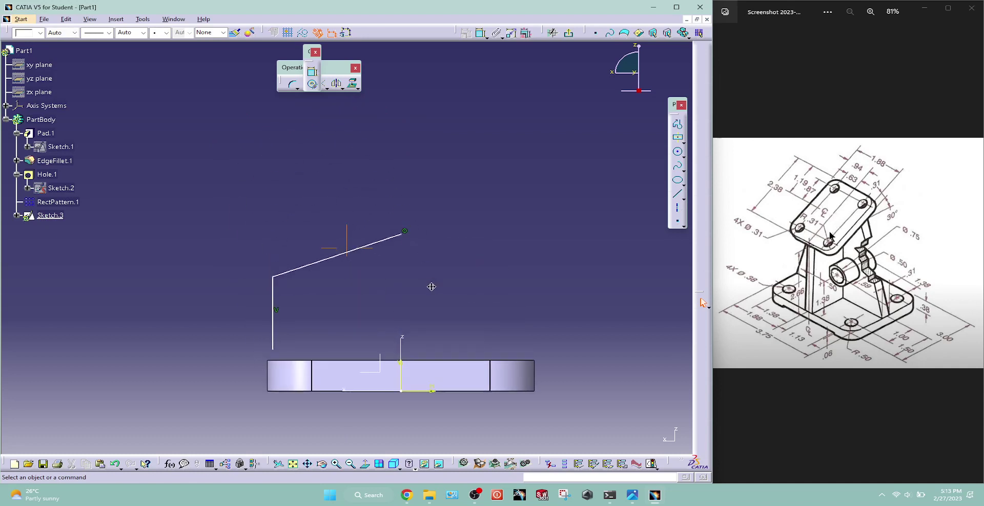
# Make the profile's lower end coincide with the plate corner and set the vertical length to 2.66
pyautogui.click(477, 33)
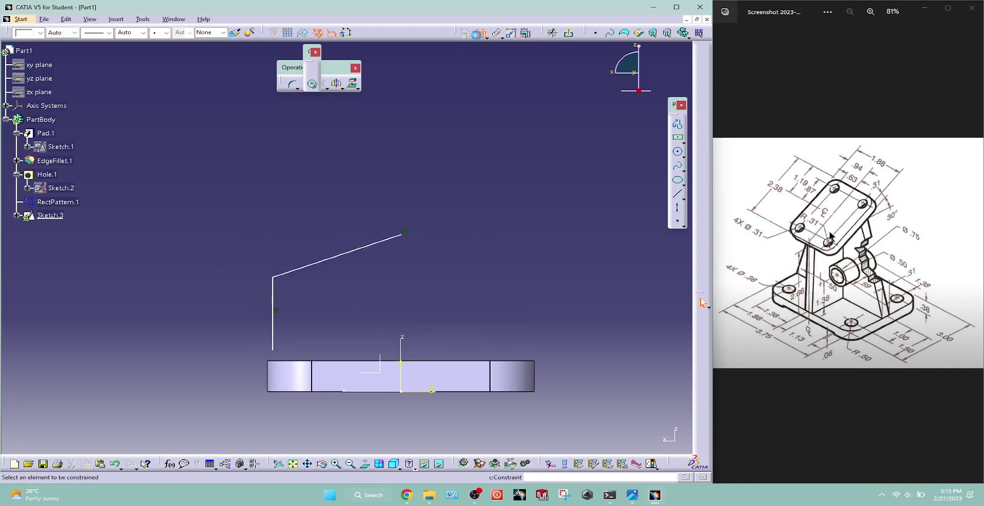
pyautogui.click(270, 364)
pyautogui.rightClick(180, 324)
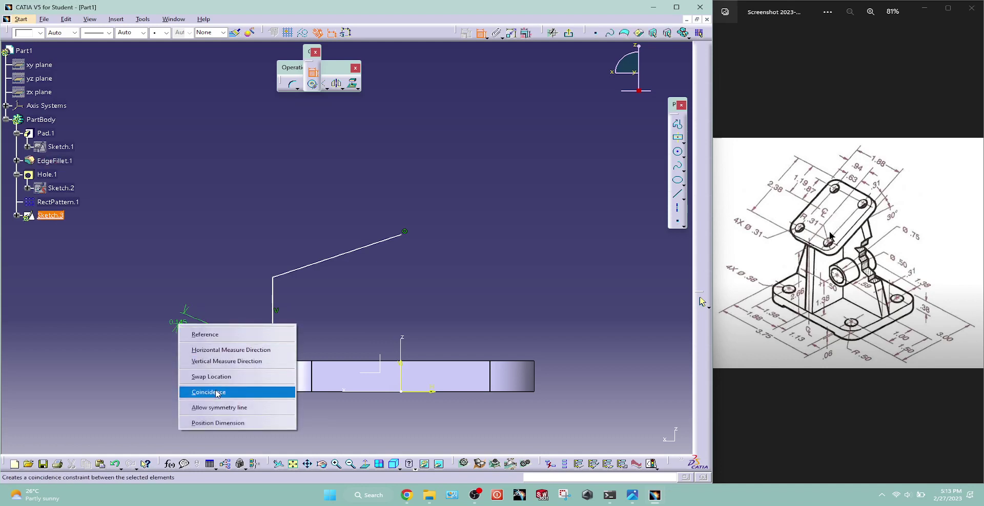
pyautogui.click(217, 393)
pyautogui.click(268, 308)
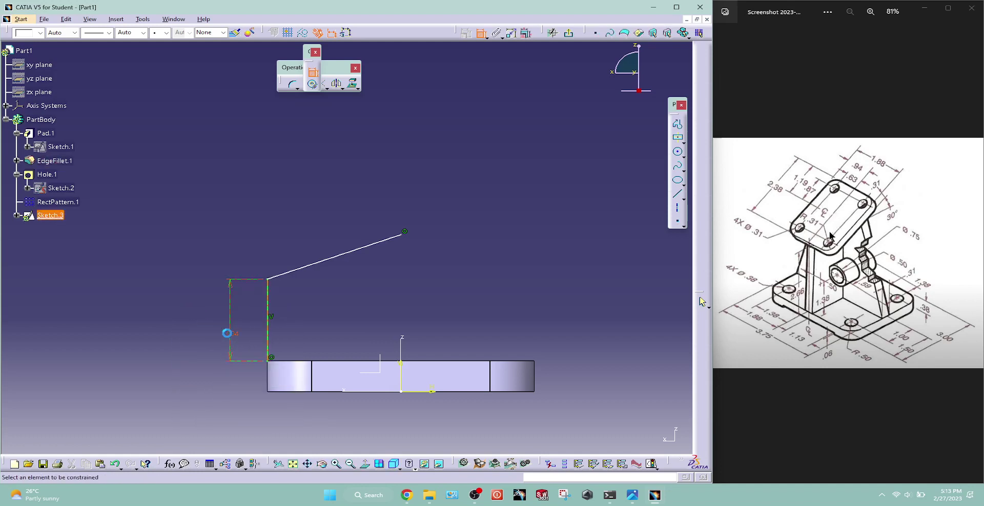
pyautogui.click(227, 334)
pyautogui.doubleClick(229, 335)
pyautogui.write('2.')
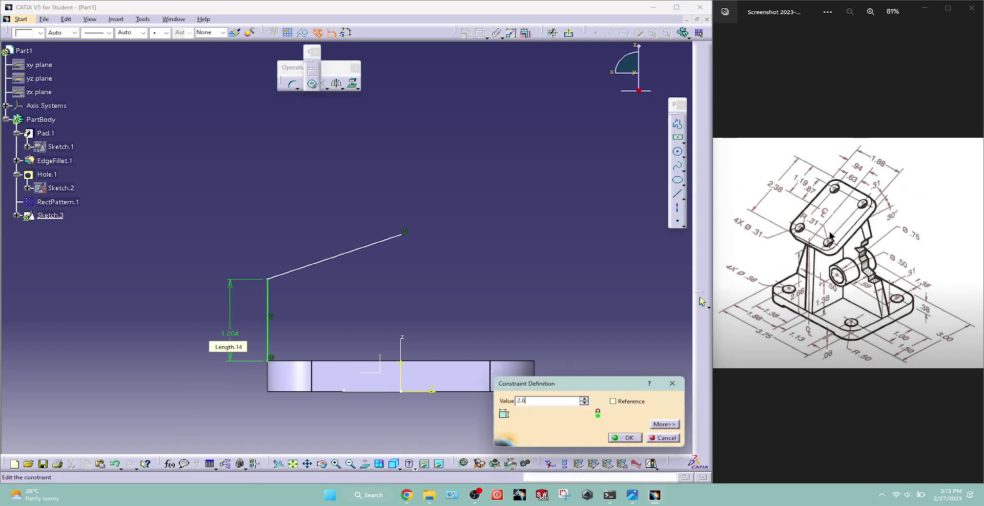
pyautogui.write('6')
pyautogui.press('Return')
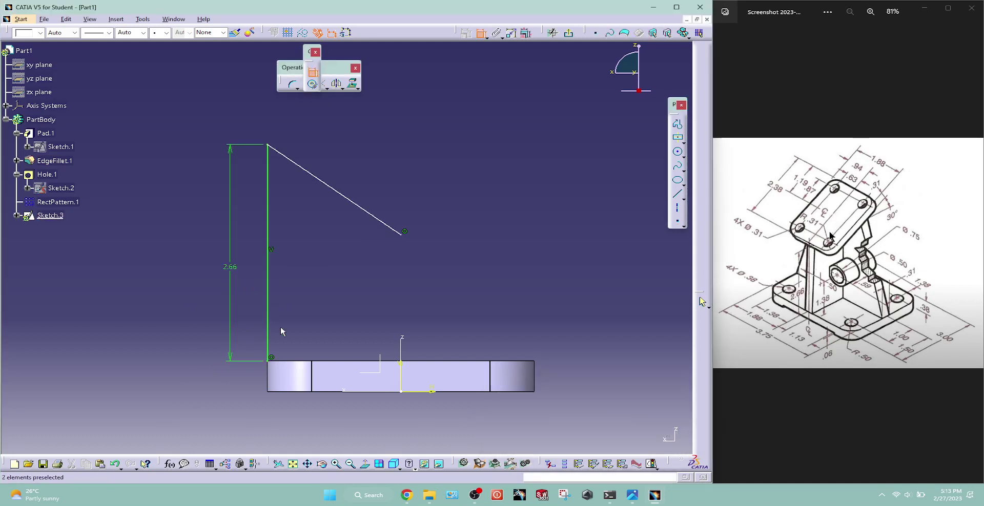
# Set 120° between the two lines and make the vertical line construction geometry
pyautogui.click(267, 201)
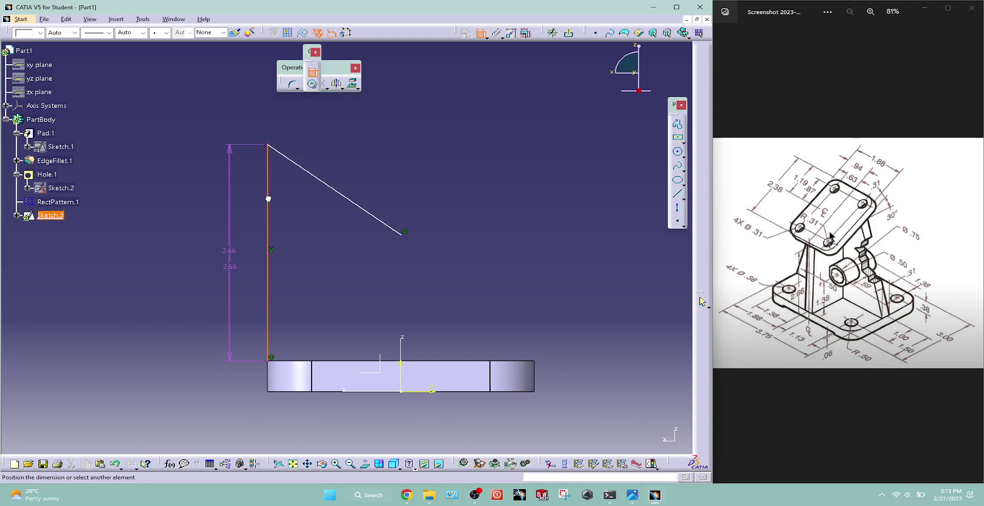
pyautogui.click(315, 178)
pyautogui.click(305, 191)
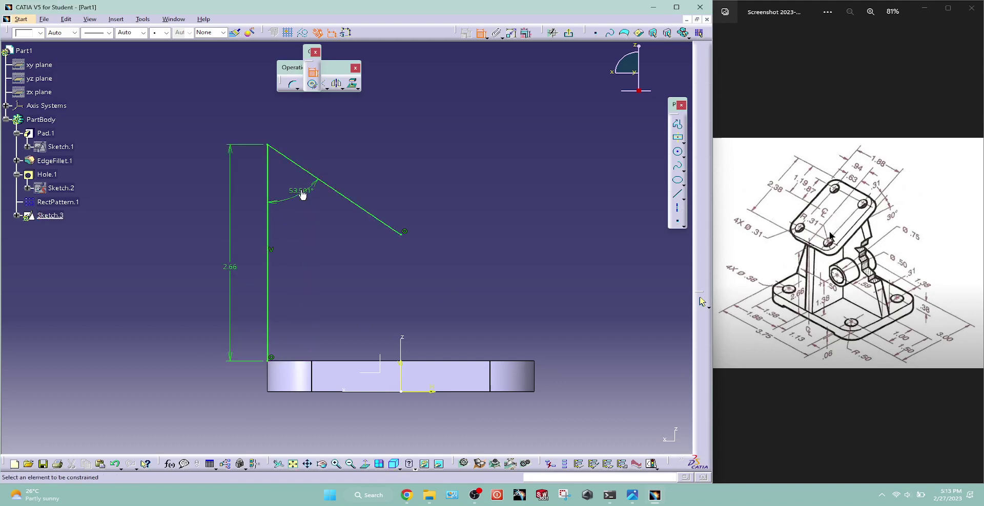
pyautogui.doubleClick(302, 193)
pyautogui.write('90+30')
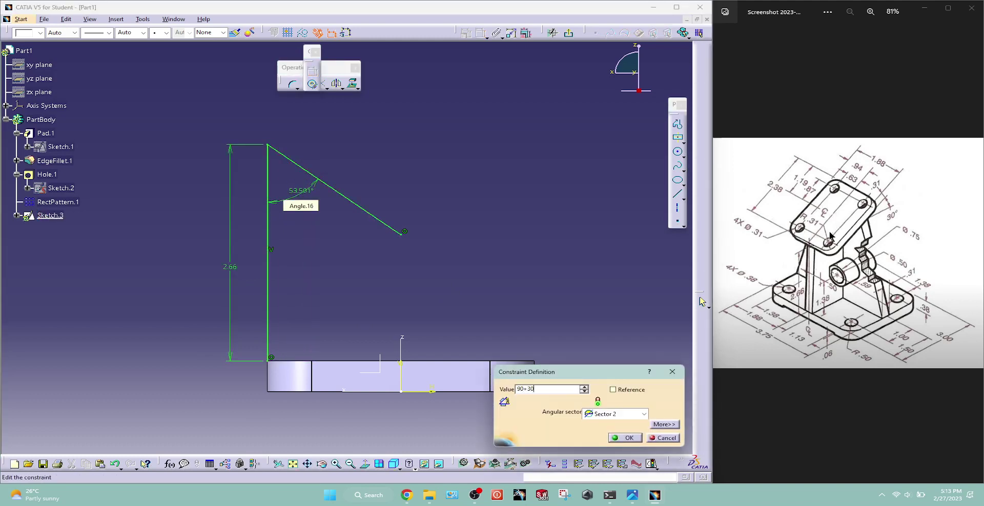
pyautogui.press('Return')
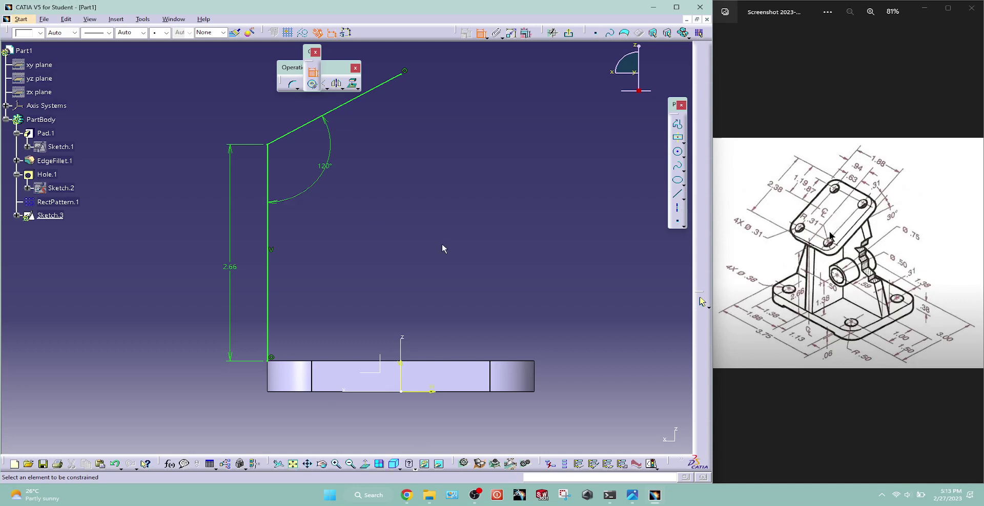
pyautogui.press('Escape')
pyautogui.click(266, 170)
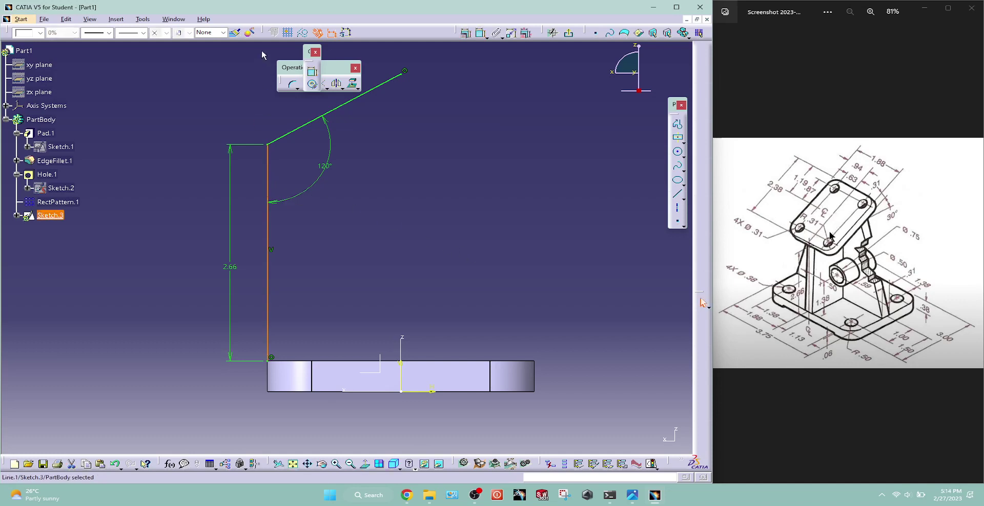
pyautogui.click(304, 33)
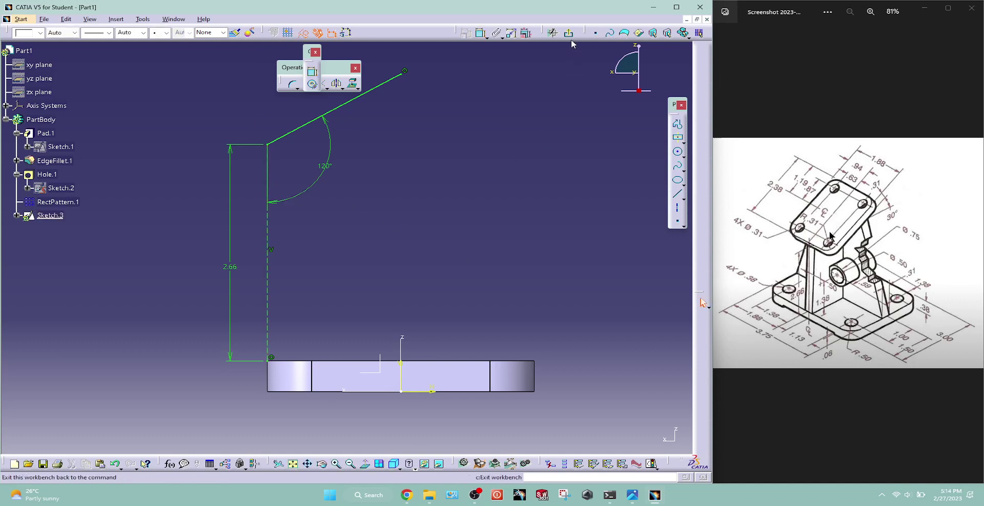
# Exit the sketch and create Plane.1 at 30° to the XY plane about the Sketch.3 line
pyautogui.click(552, 32)
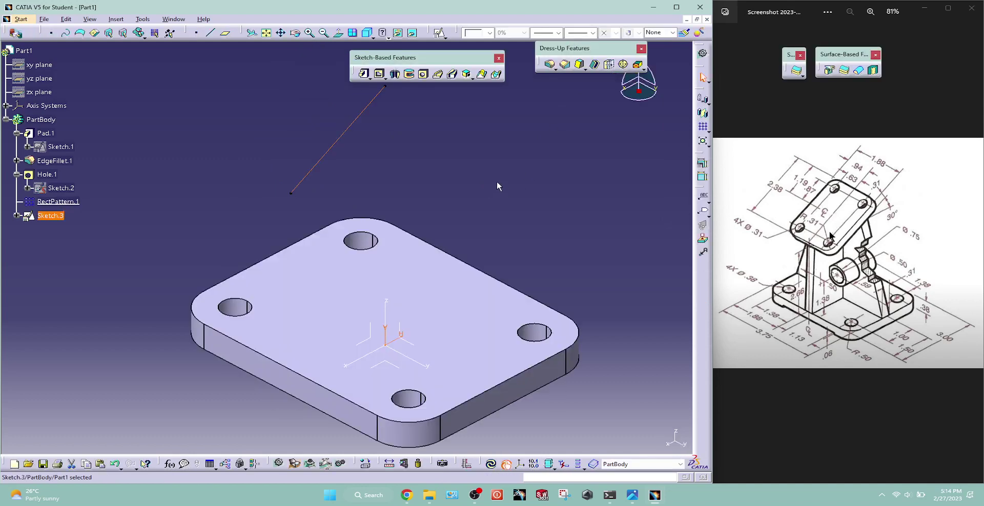
pyautogui.scroll(-1, 487, 175)
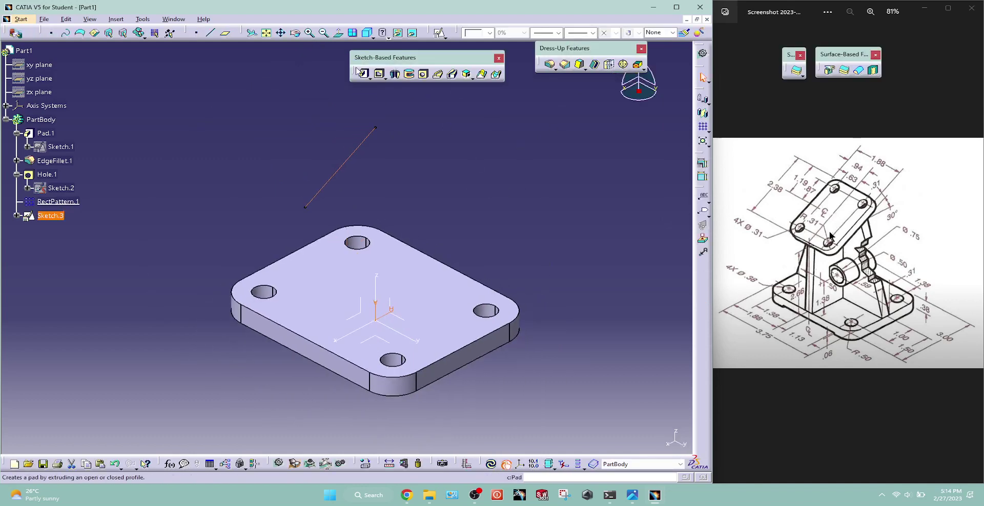
pyautogui.click(225, 33)
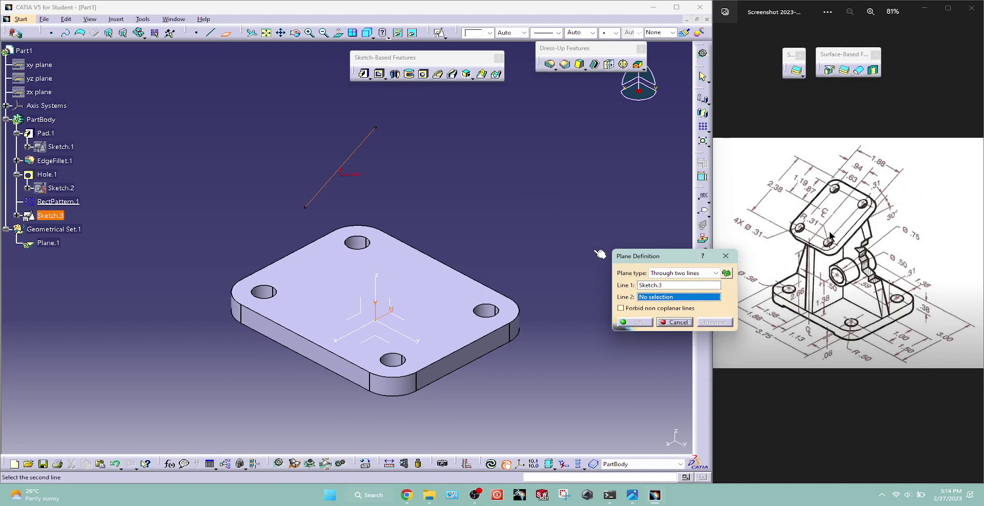
pyautogui.click(656, 273)
pyautogui.click(659, 295)
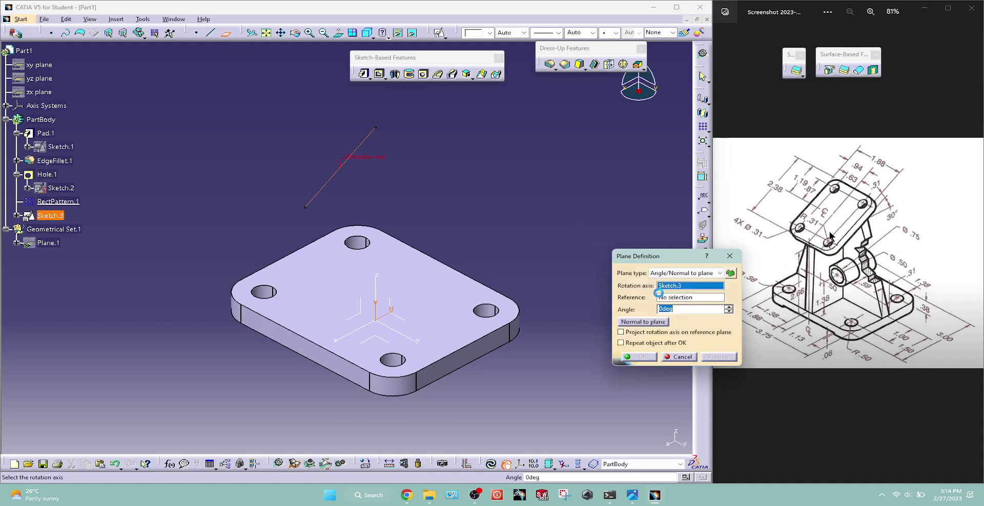
pyautogui.click(670, 298)
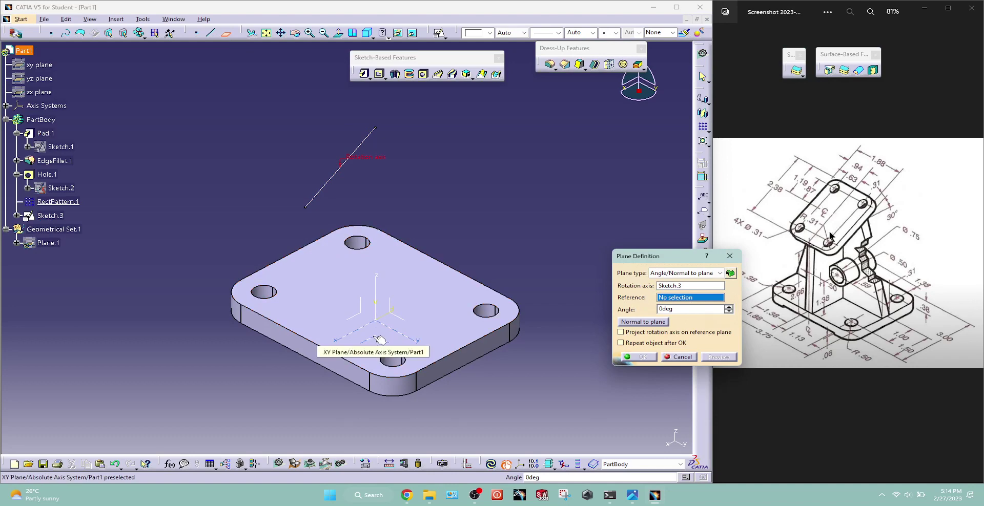
pyautogui.click(380, 340)
pyautogui.click(437, 280)
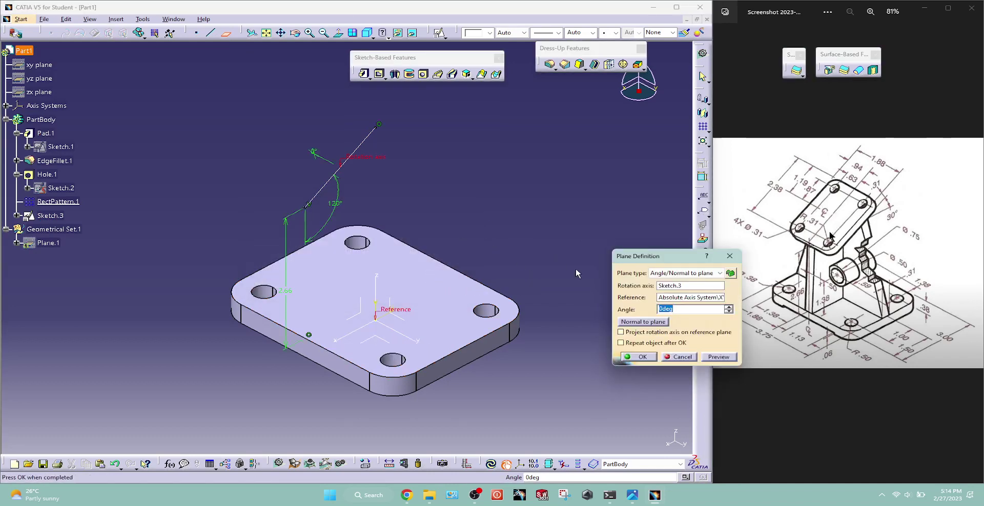
pyautogui.write('30')
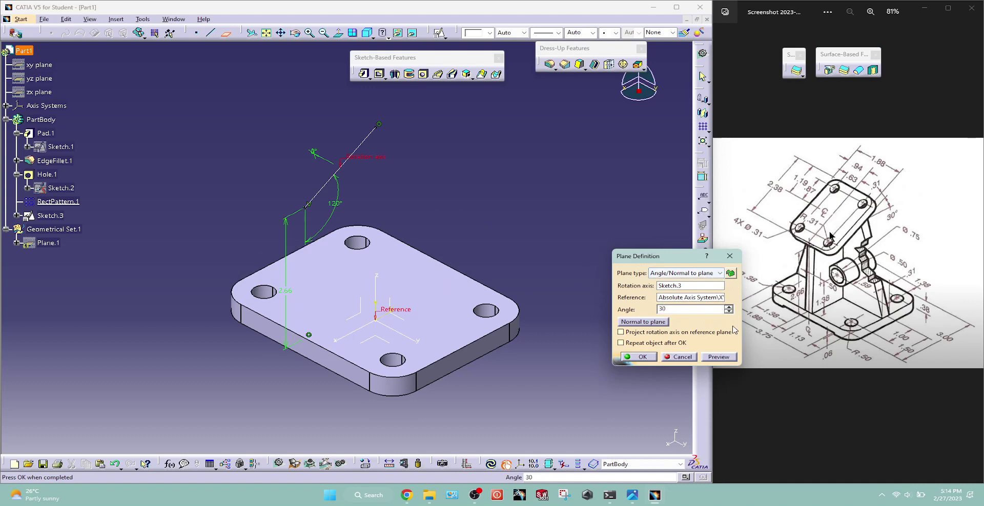
pyautogui.click(719, 357)
pyautogui.click(640, 357)
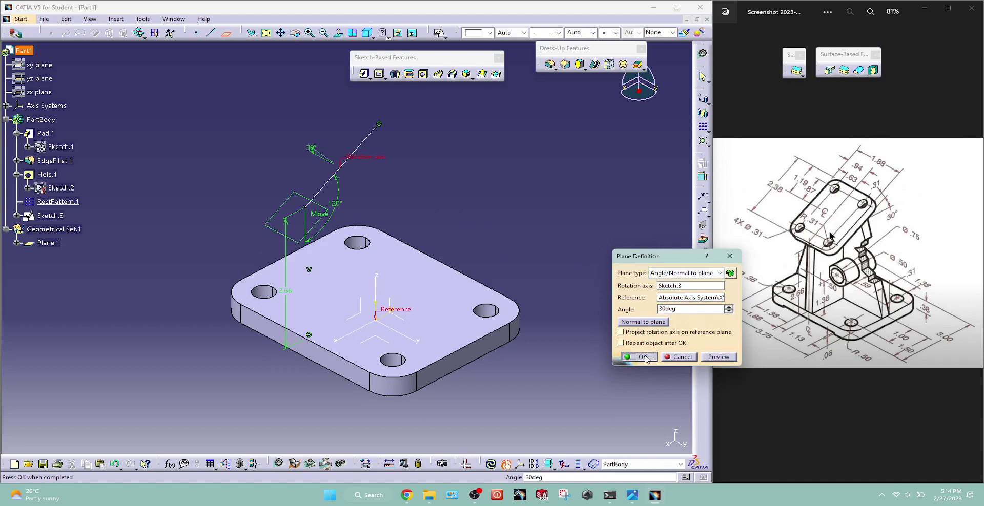
pyautogui.moveTo(204, 267)
pyautogui.mouseDown(button='middle')
pyautogui.moveTo(260, 358)
pyautogui.moveTo(248, 257)
pyautogui.moveTo(307, 287)
pyautogui.mouseUp(button='middle')
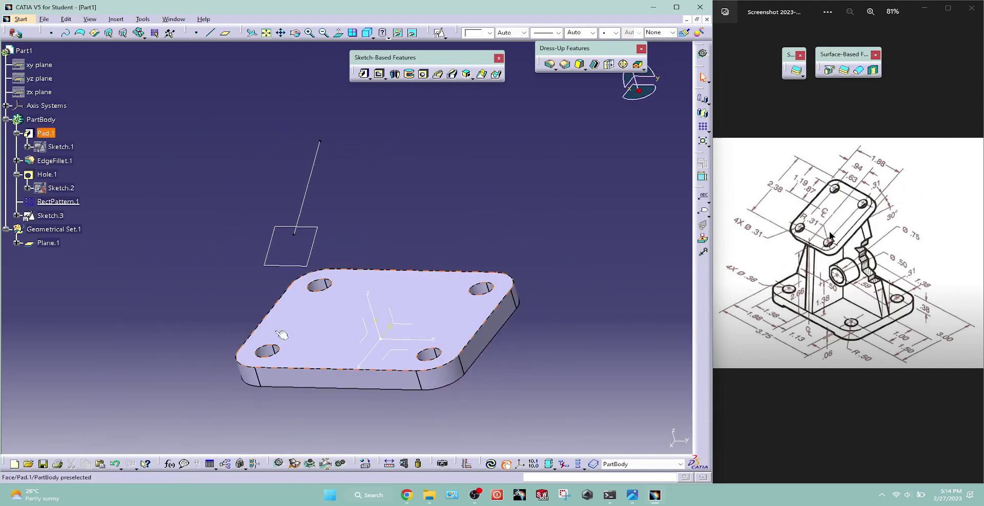
# Start Sketch.4 as a positioned sketch on Plane.1
pyautogui.click(725, 277)
pyautogui.click(316, 234)
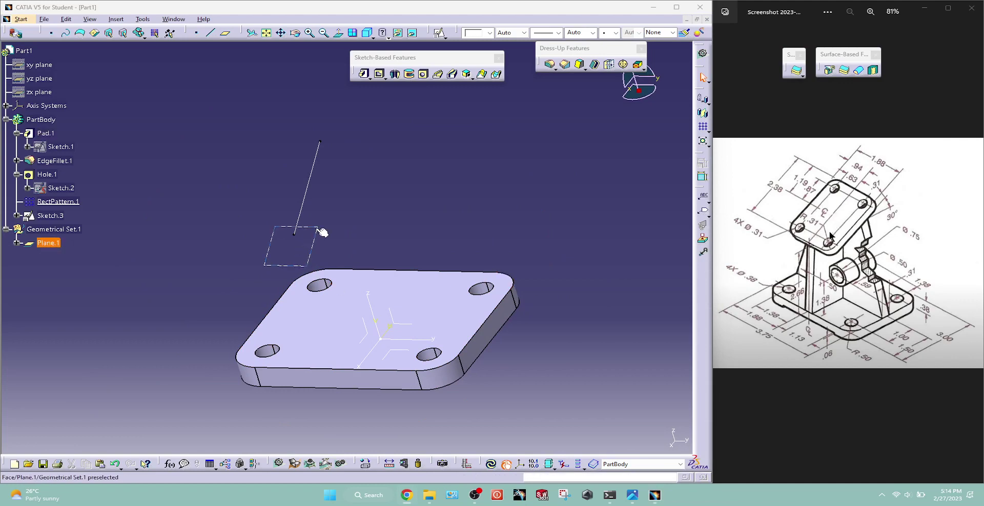
pyautogui.click(440, 34)
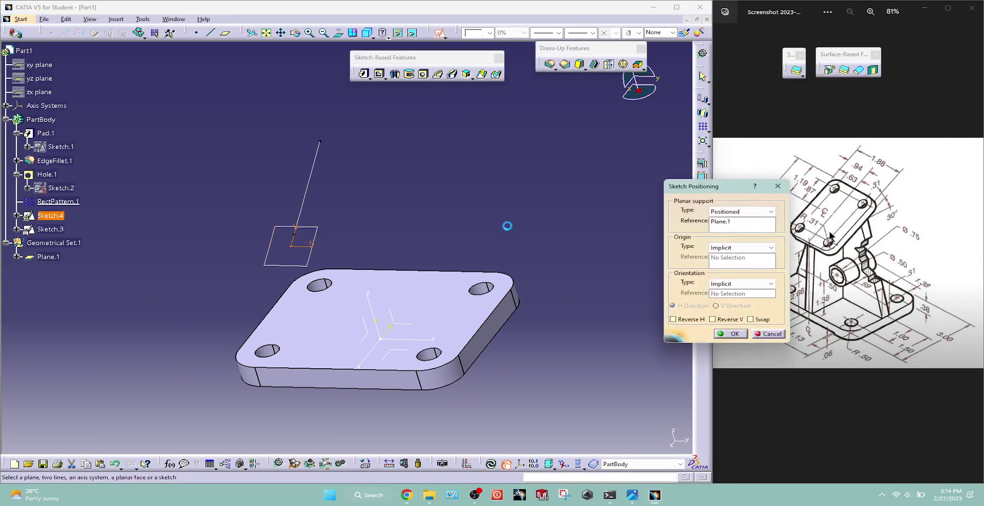
pyautogui.click(732, 334)
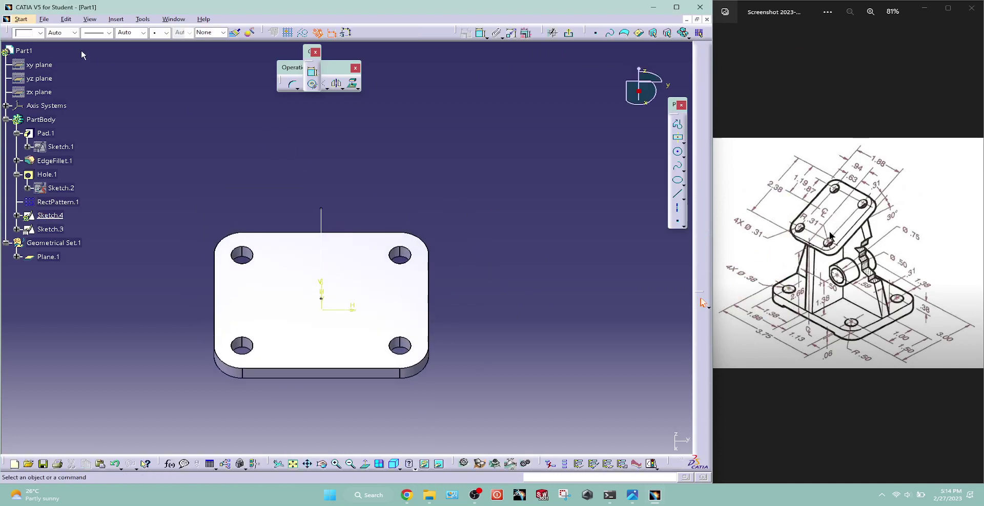
# Lower the first light's intensity to 0.24 in the Lighting settings
pyautogui.click(86, 21)
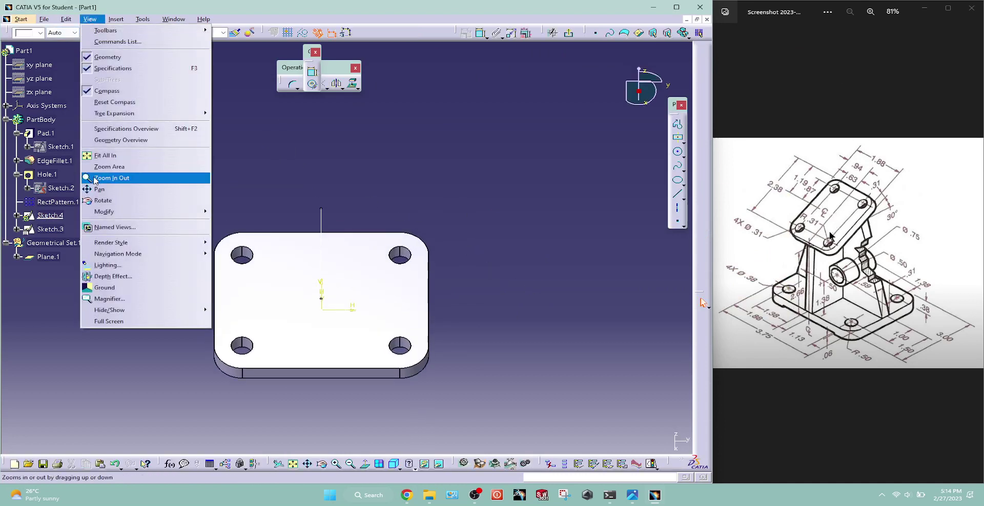
pyautogui.click(110, 266)
pyautogui.moveTo(194, 437); pyautogui.dragTo(178, 436)
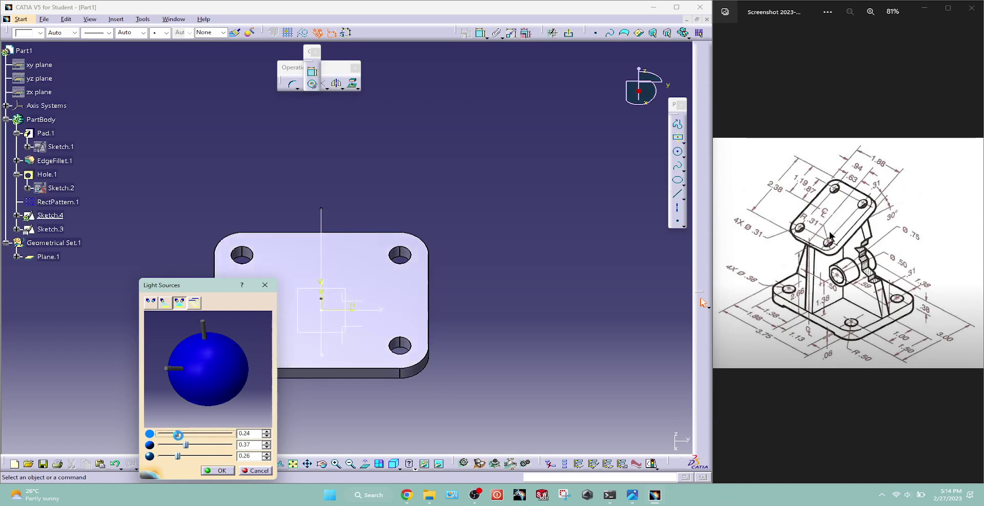
pyautogui.click(213, 471)
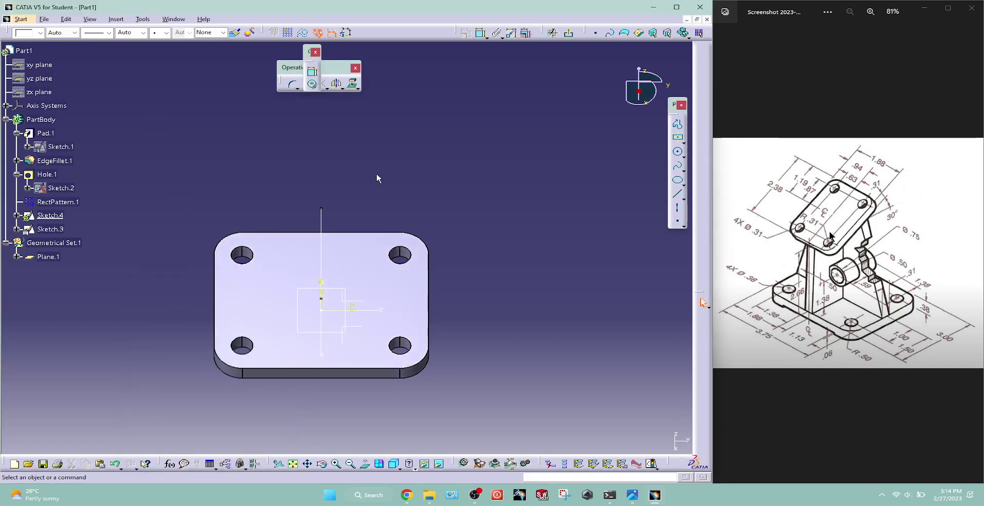
# Draw a centred rectangle near the upper end of the sketched line
pyautogui.click(678, 140)
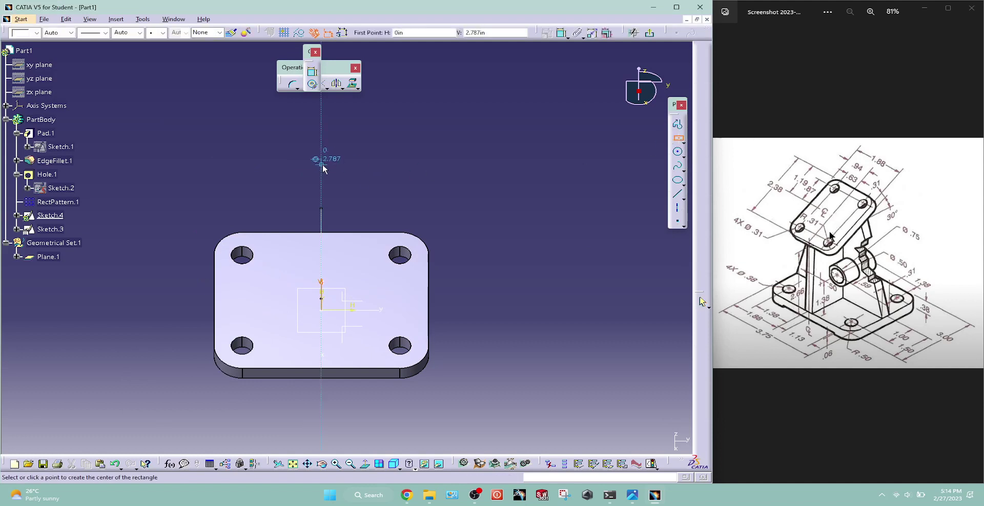
pyautogui.click(321, 164)
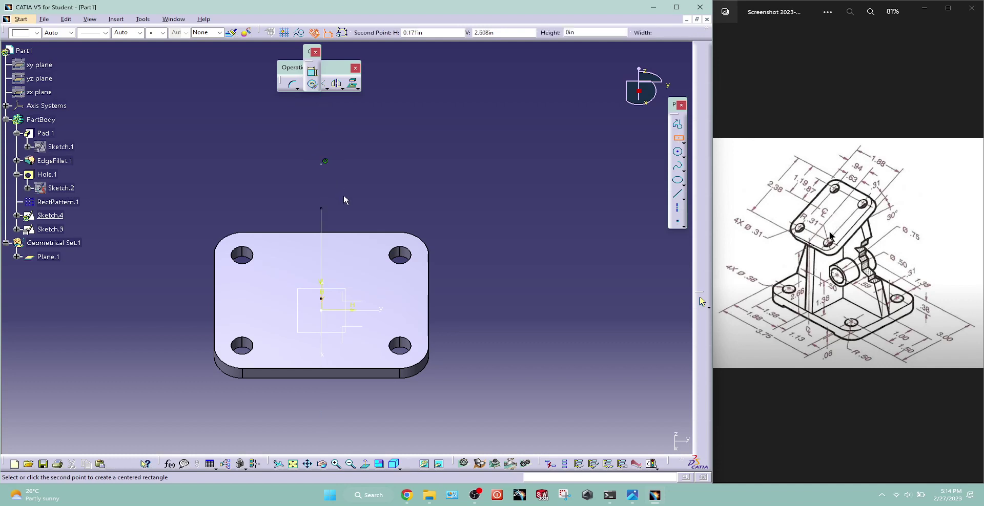
pyautogui.click(363, 217)
pyautogui.click(476, 154)
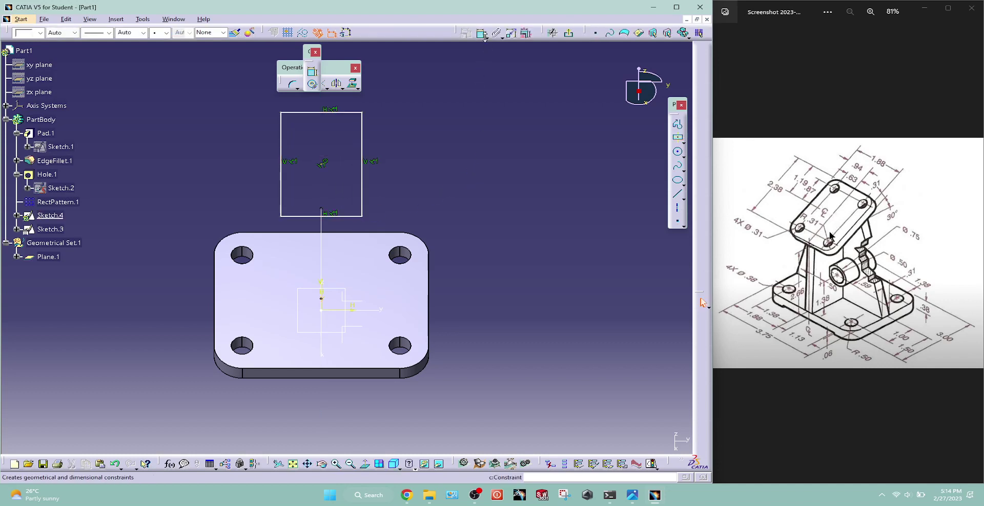
# Dimension the rectangle 2.38 high and 1.88 wide
pyautogui.click(480, 32)
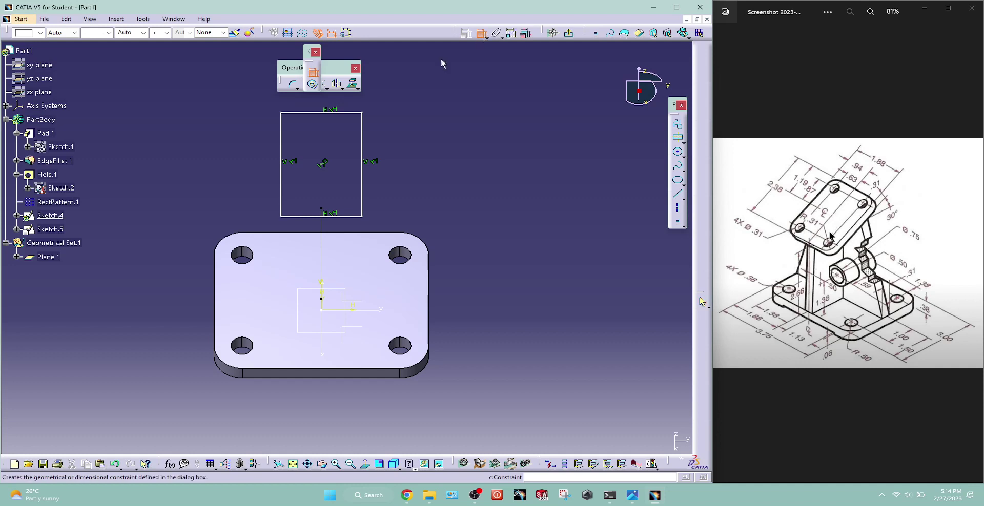
pyautogui.click(281, 143)
pyautogui.click(250, 158)
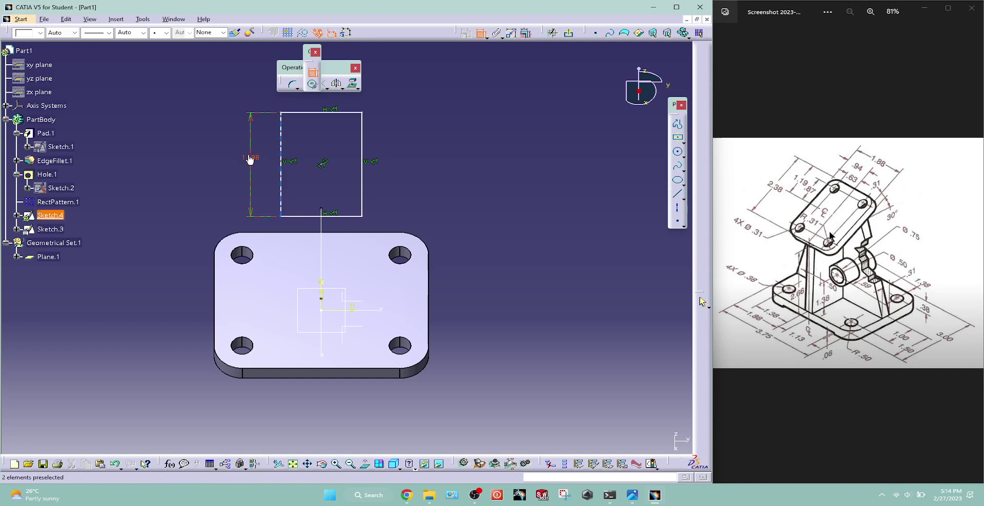
pyautogui.doubleClick(250, 157)
pyautogui.write('2.38')
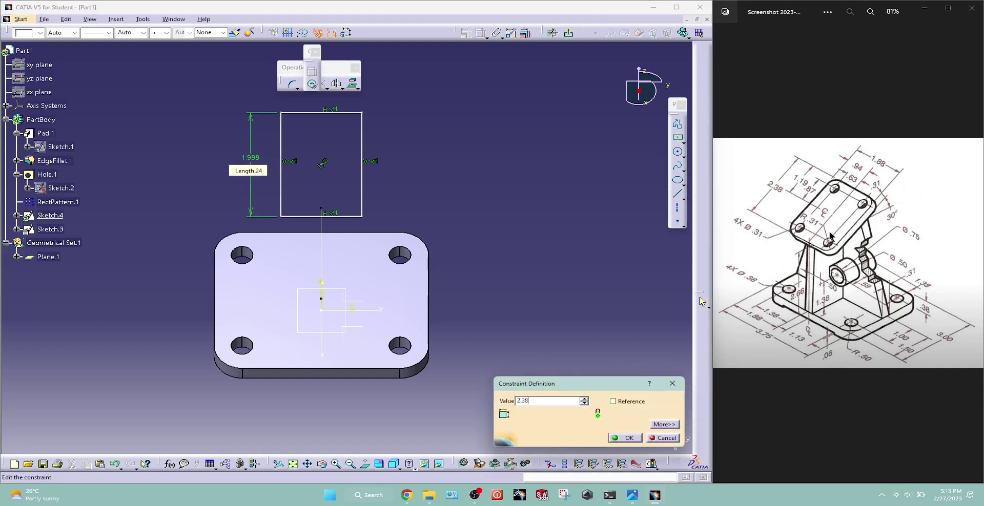
pyautogui.press('Return')
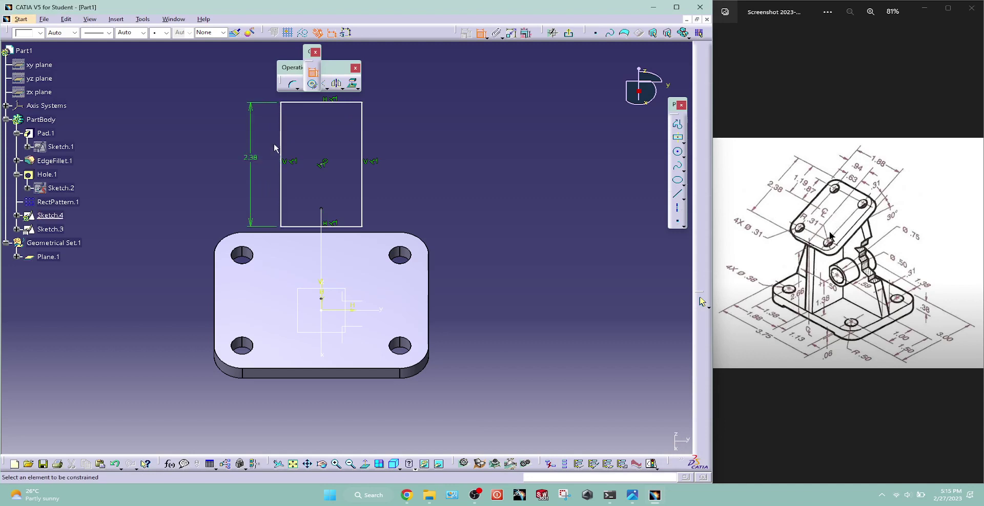
pyautogui.click(325, 102)
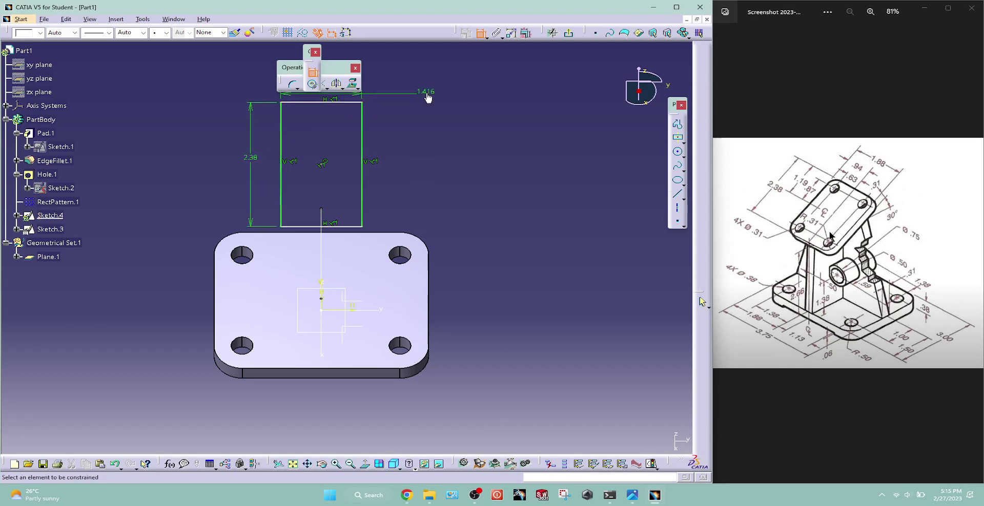
pyautogui.doubleClick(427, 97)
pyautogui.write('1.')
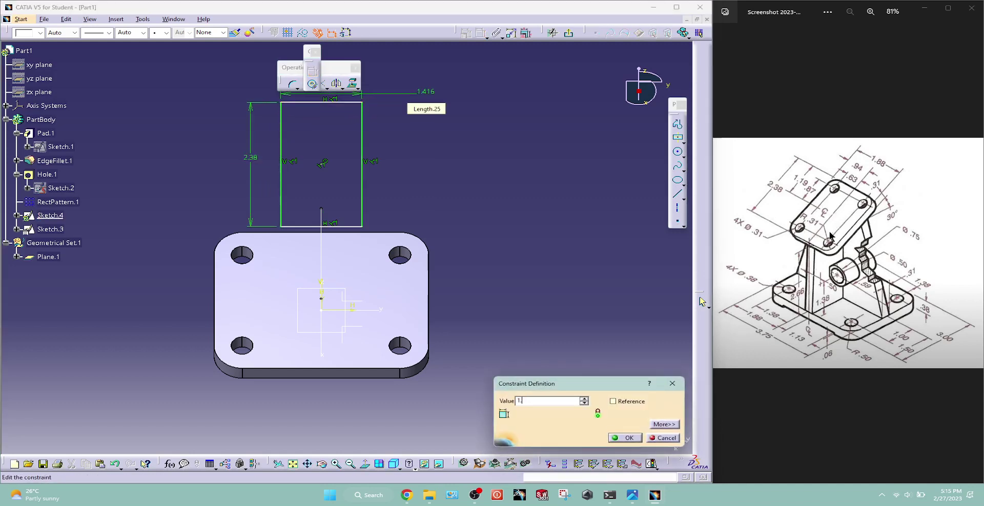
pyautogui.write('88')
pyautogui.press('Return')
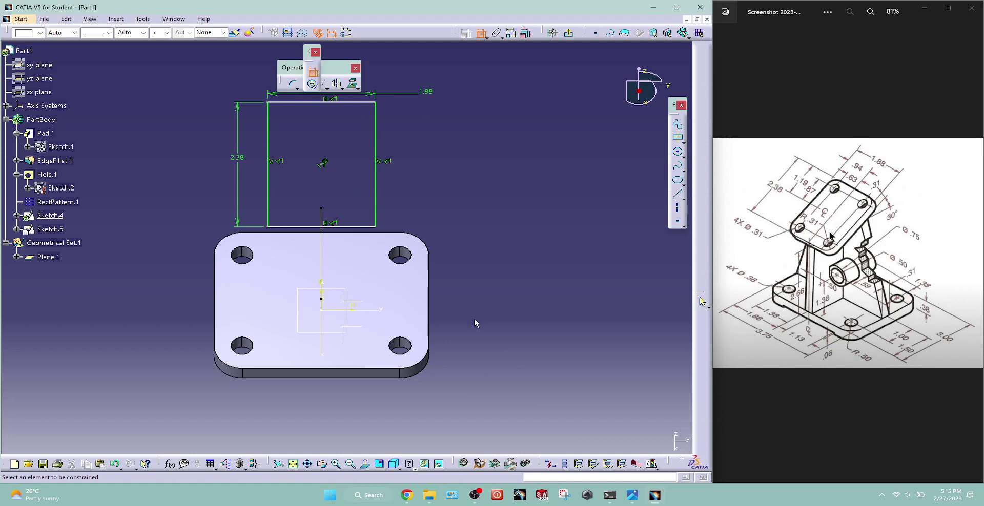
# Make the rectangle's bottom edge coincident with the line's end point
pyautogui.moveTo(474, 318)
pyautogui.mouseDown(button='middle')
pyautogui.moveTo(278, 287)
pyautogui.moveTo(337, 277)
pyautogui.mouseUp(button='middle')
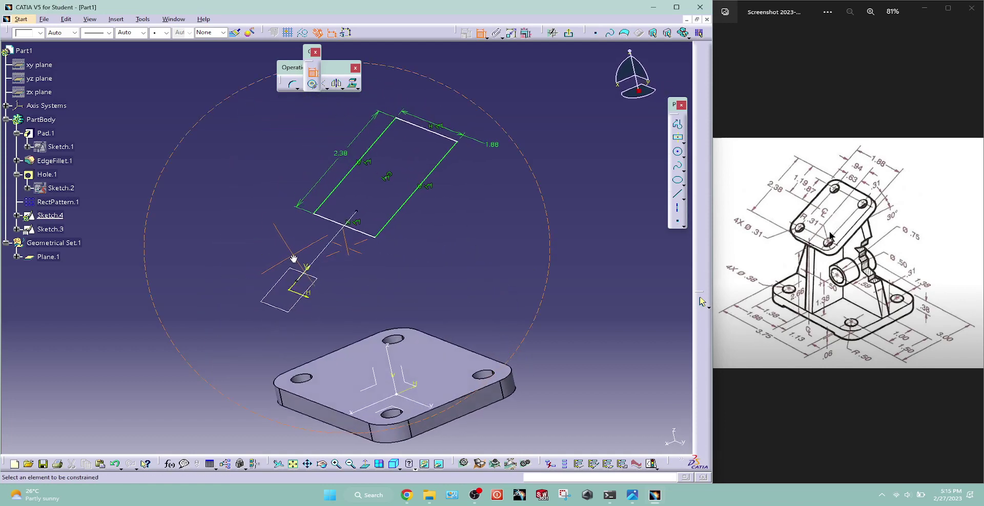
pyautogui.click(362, 232)
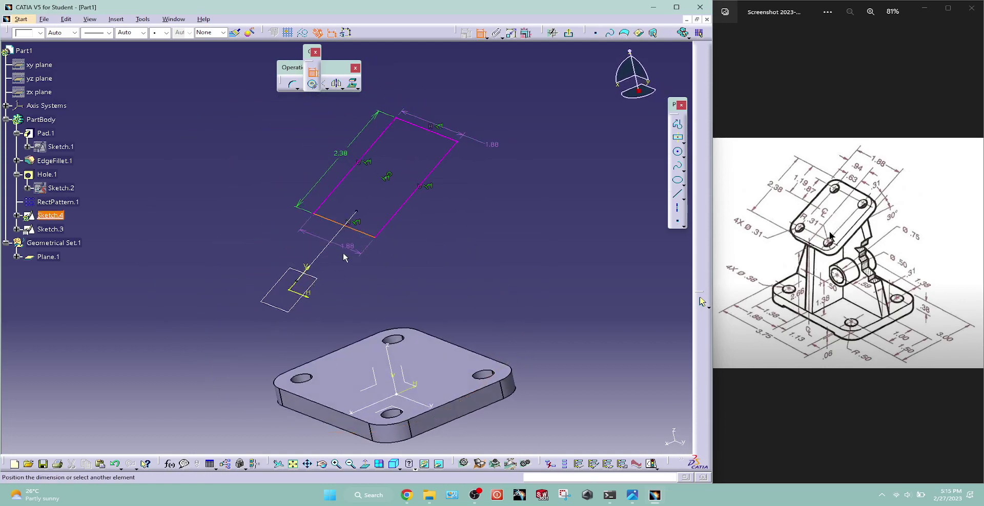
pyautogui.click(302, 285)
pyautogui.rightClick(375, 282)
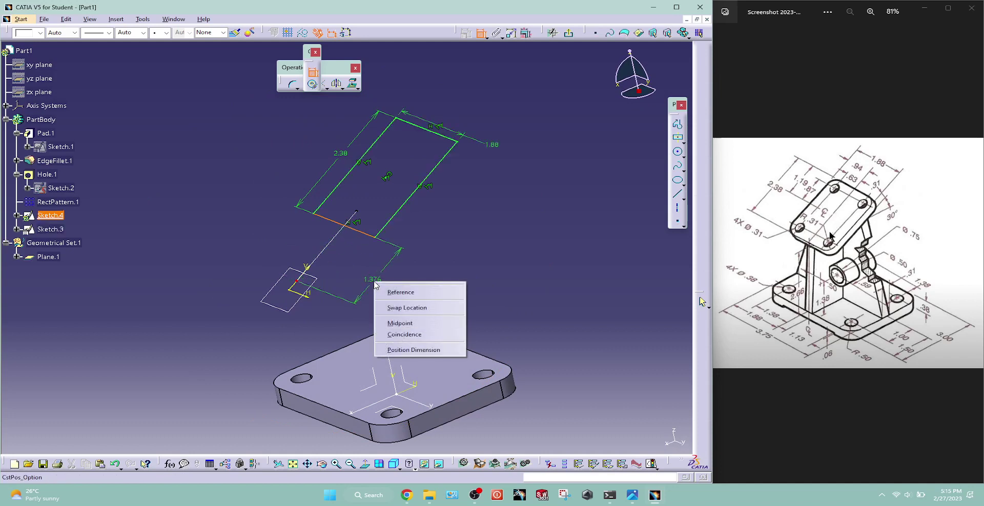
pyautogui.click(403, 336)
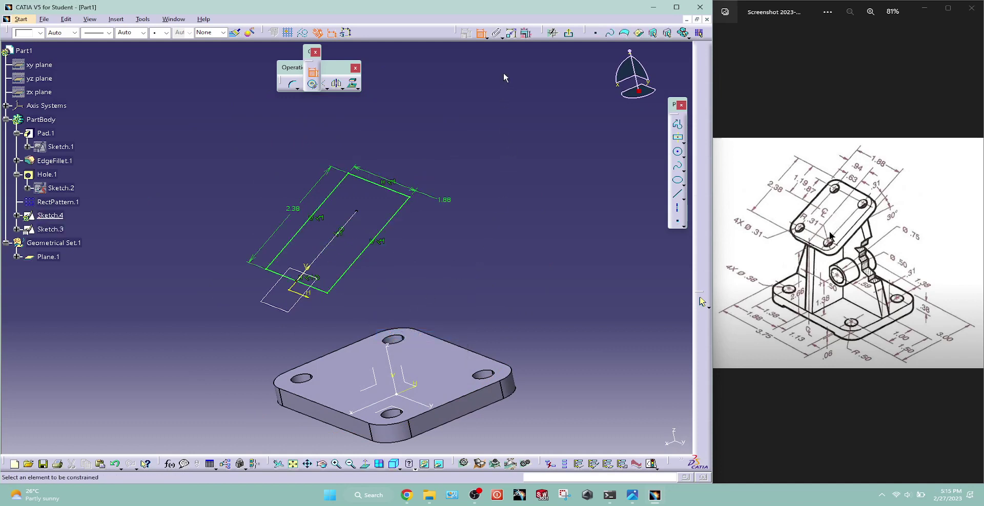
# Exit the sketcher and pad Sketch.4 0.31 in, in the reversed direction, as Pad.2
pyautogui.click(566, 41)
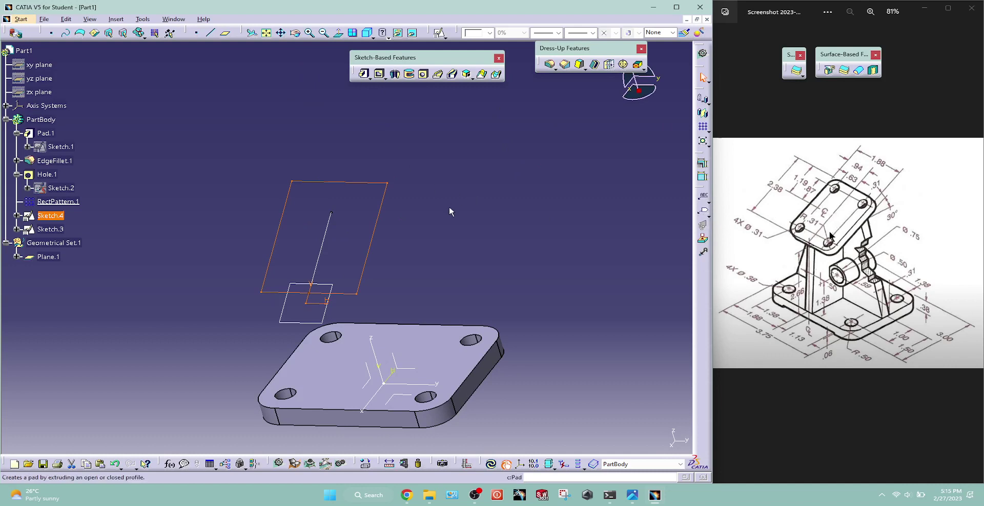
pyautogui.click(364, 74)
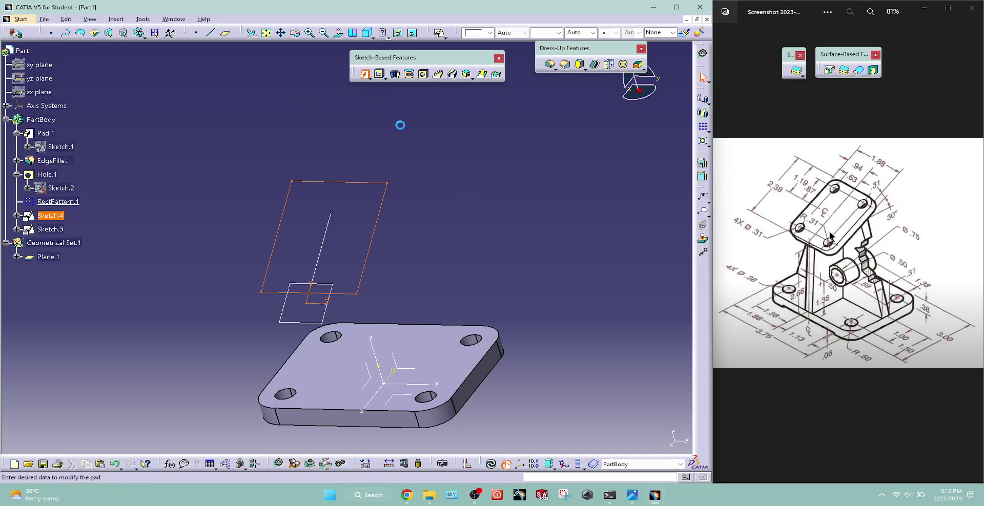
pyautogui.write('.')
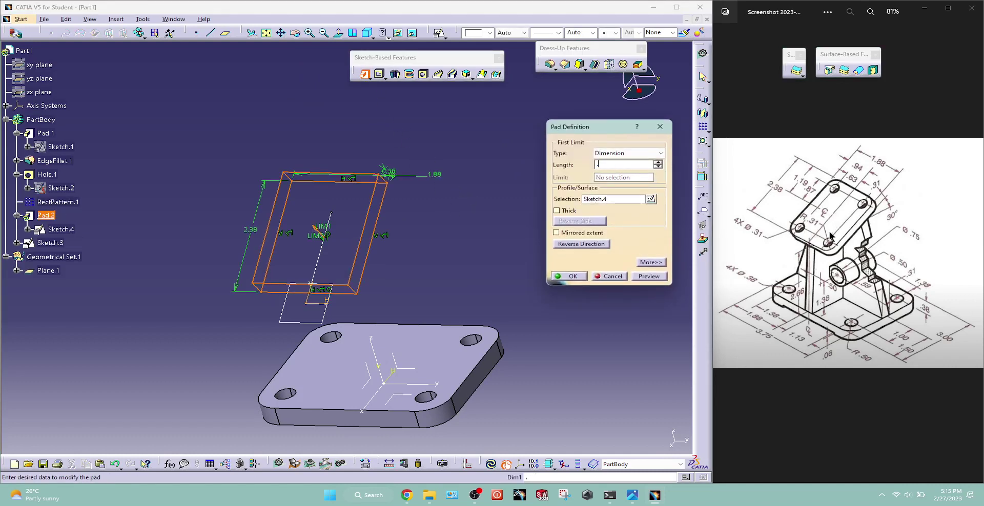
pyautogui.write('31')
pyautogui.click(581, 245)
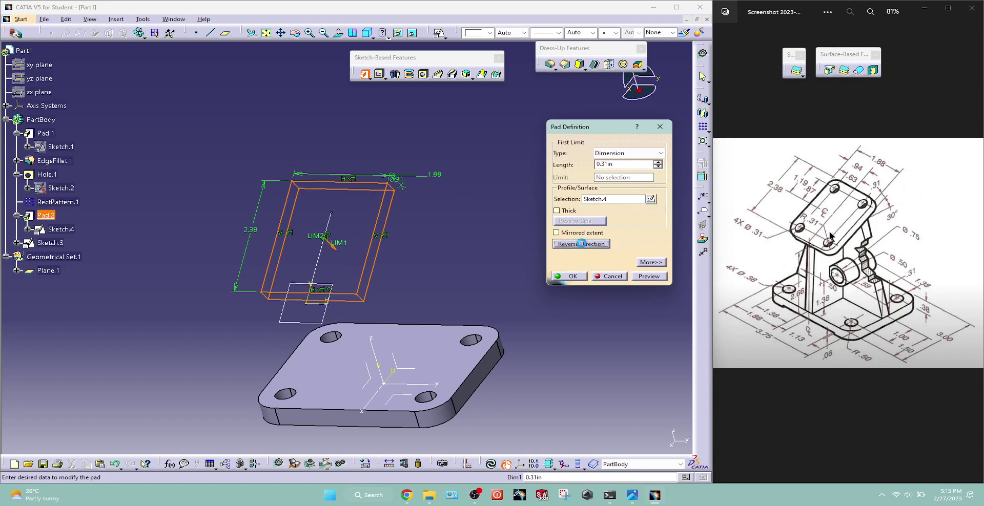
pyautogui.click(573, 277)
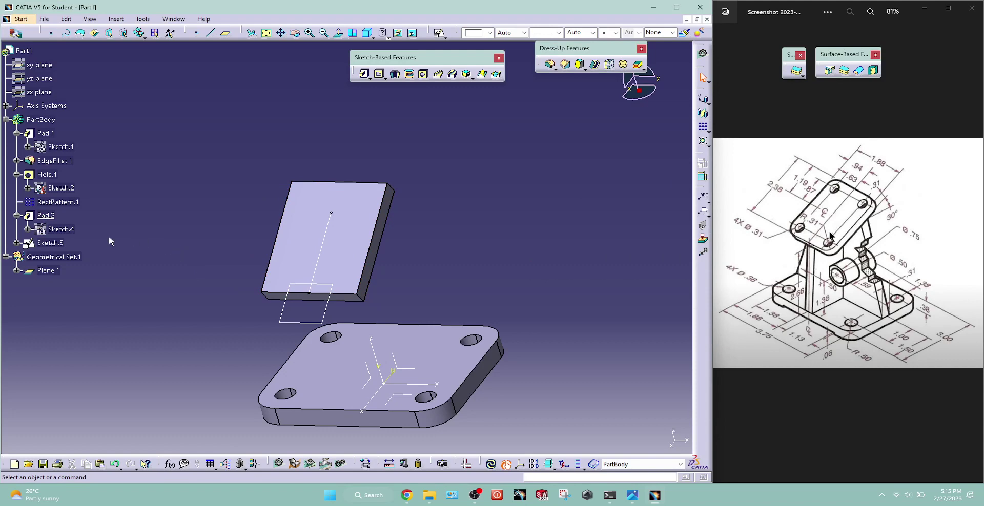
# Hide Plane.1 and Sketch.3, and flip Pad.2 to the opposite side
pyautogui.rightClick(51, 272)
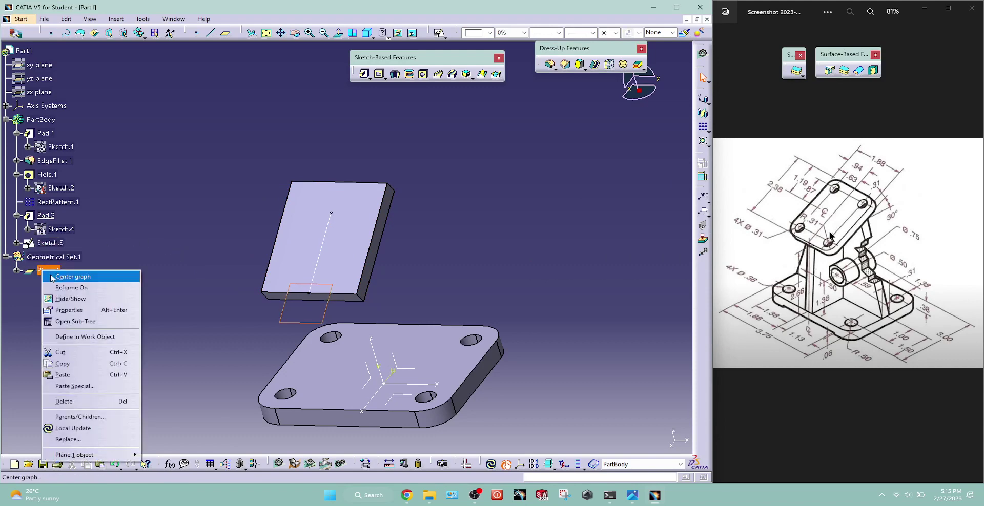
pyautogui.click(69, 299)
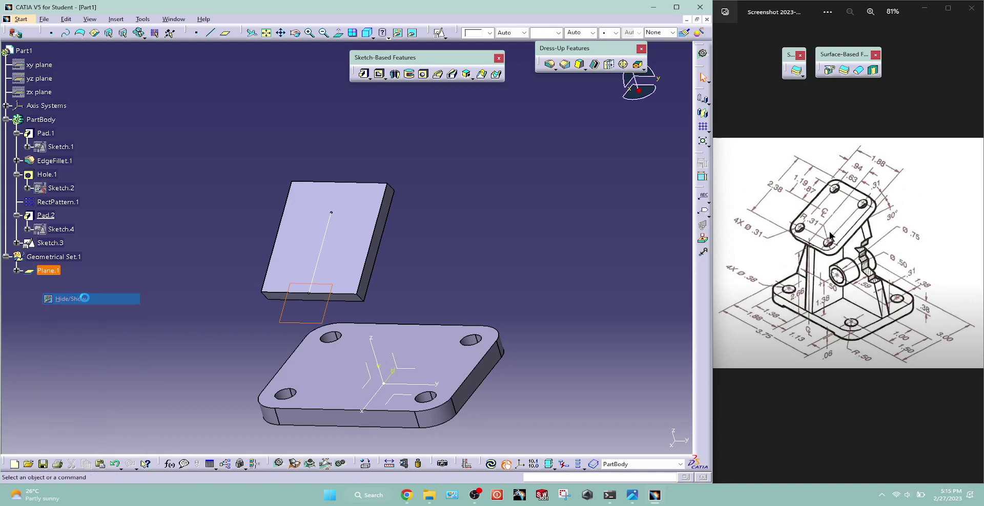
pyautogui.doubleClick(46, 215)
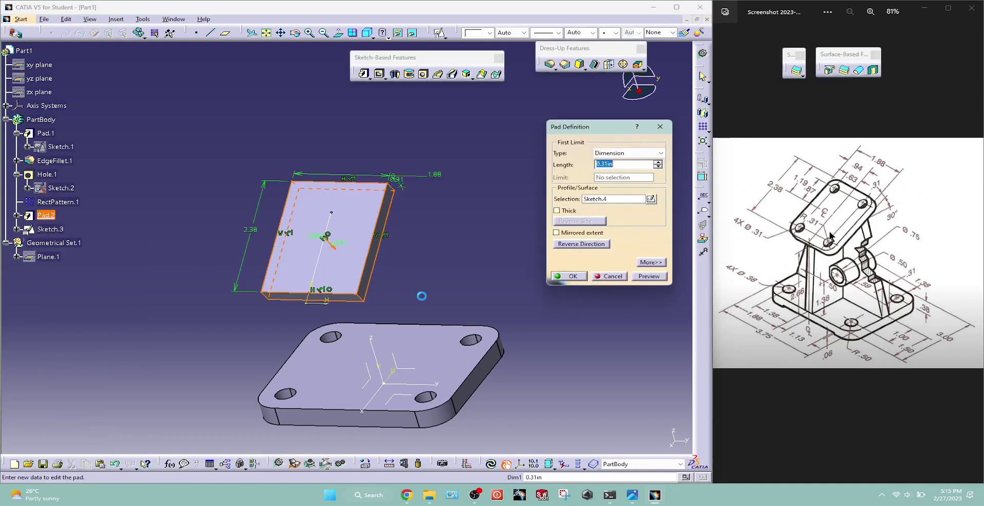
pyautogui.click(576, 245)
pyautogui.click(570, 276)
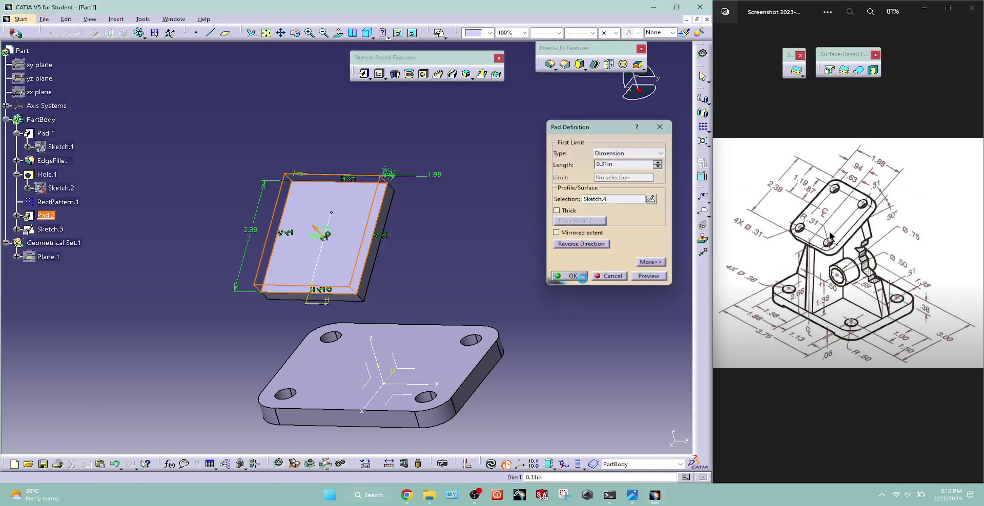
pyautogui.moveTo(511, 267)
pyautogui.mouseDown(button='middle')
pyautogui.moveTo(289, 225)
pyautogui.moveTo(334, 327)
pyautogui.mouseUp(button='middle')
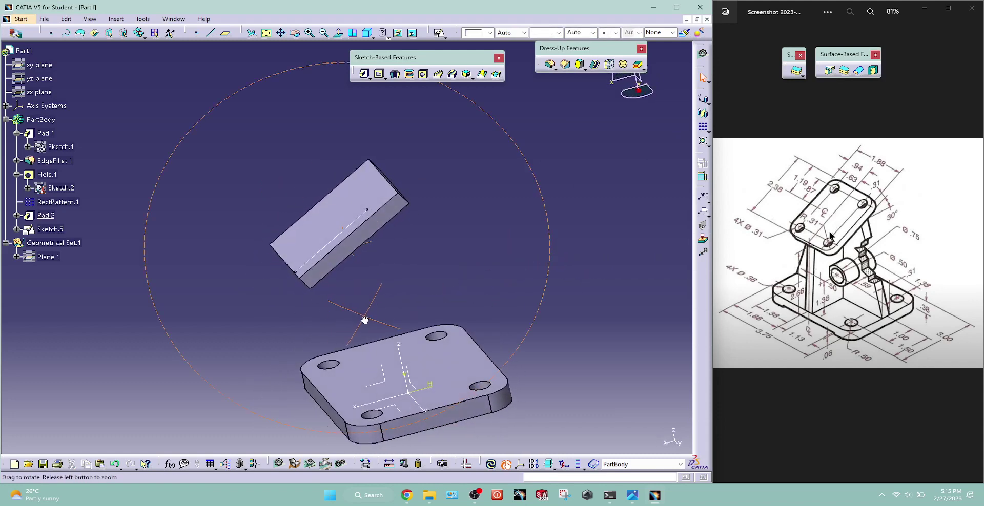
pyautogui.rightClick(56, 235)
pyautogui.click(77, 259)
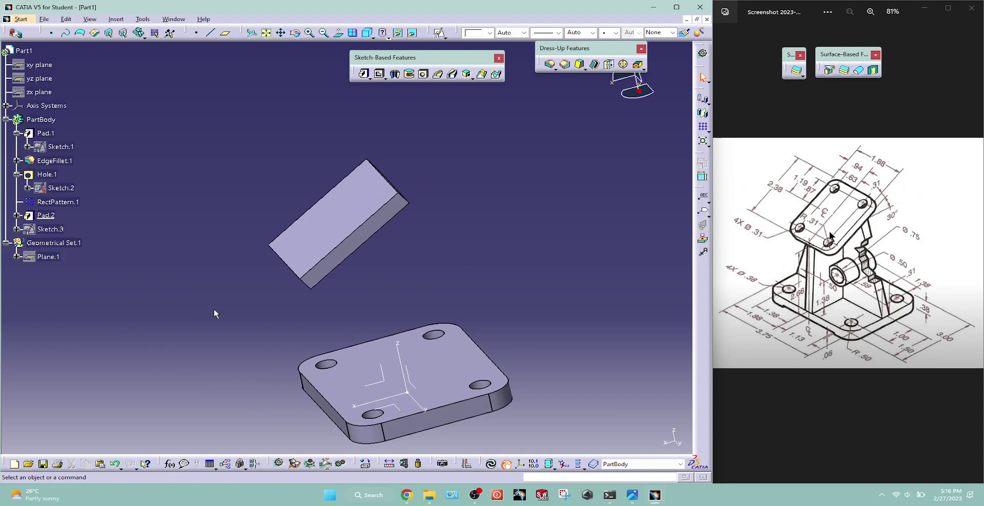
# Fillet Pad.2's four corner edges with a 0.31 in radius and fit the part in view
pyautogui.click(549, 64)
pyautogui.write('.3')
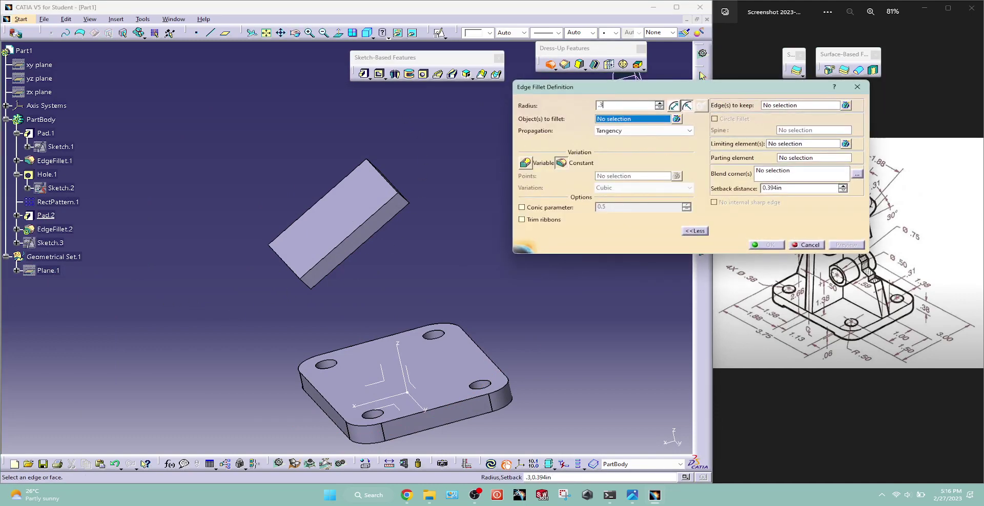
pyautogui.write('1')
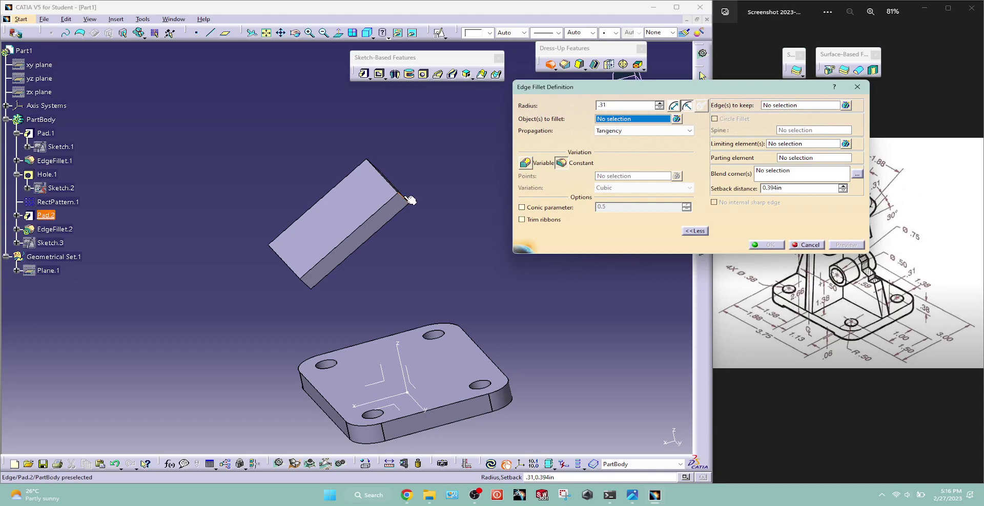
pyautogui.click(394, 199)
pyautogui.click(296, 284)
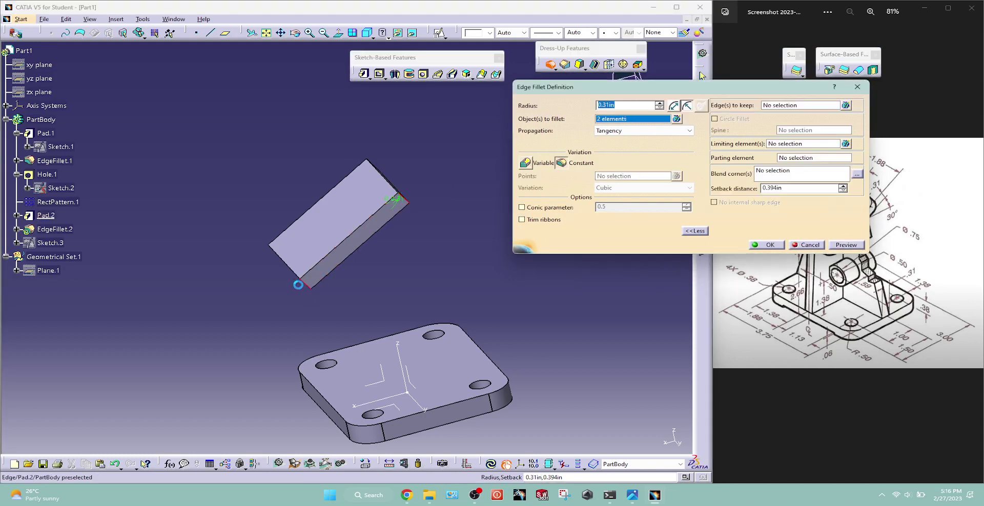
pyautogui.moveTo(297, 284)
pyautogui.mouseDown(button='middle')
pyautogui.moveTo(231, 266)
pyautogui.moveTo(348, 306)
pyautogui.moveTo(464, 199)
pyautogui.mouseUp(button='middle')
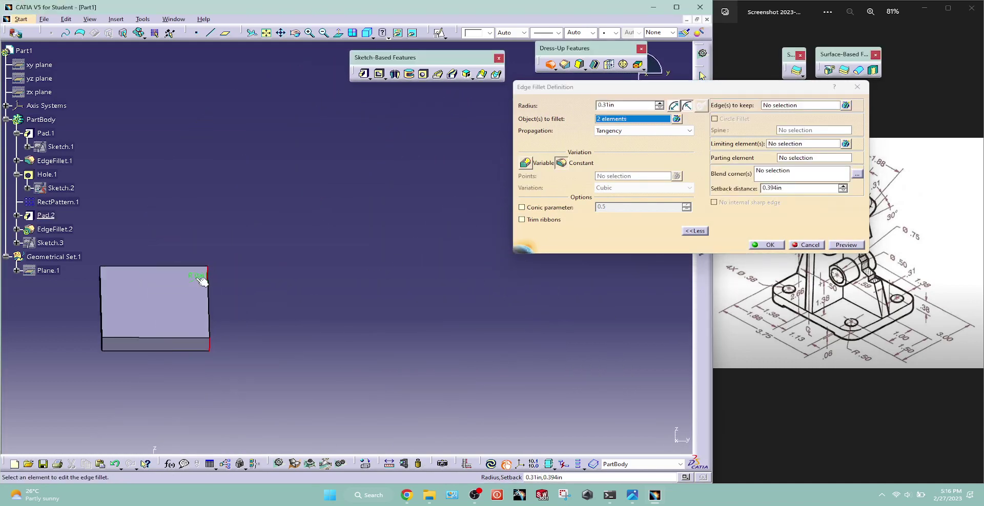
pyautogui.moveTo(378, 247); pyautogui.dragTo(456, 247, button='middle')
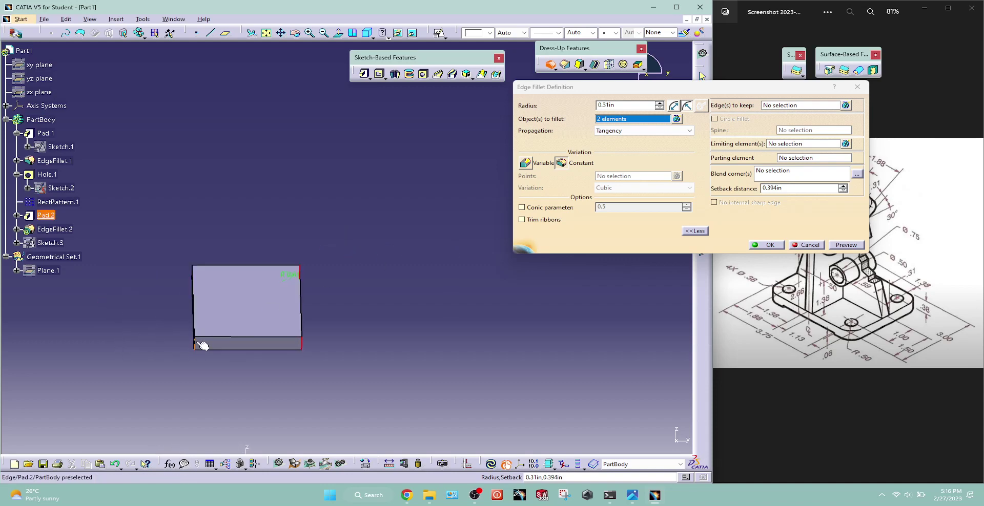
pyautogui.click(197, 343)
pyautogui.moveTo(146, 329); pyautogui.dragTo(130, 410, button='middle')
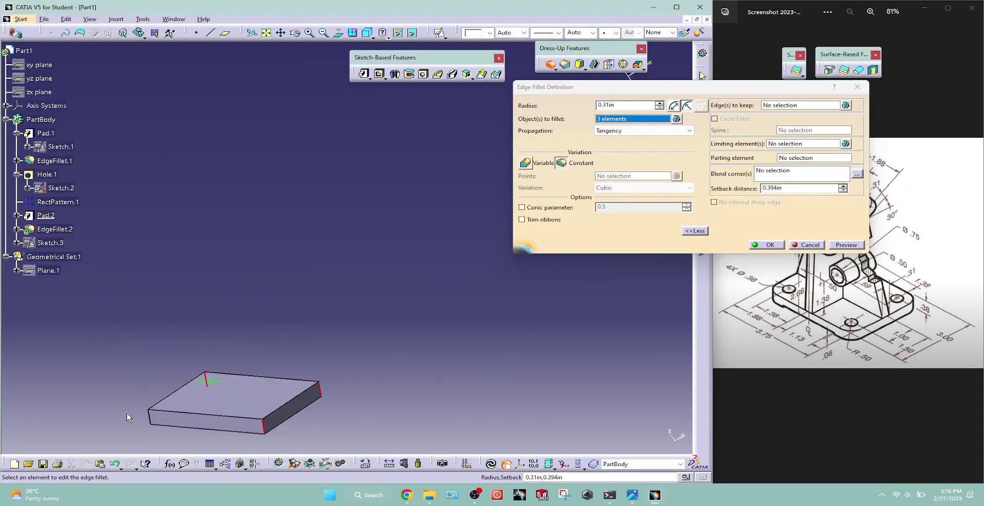
pyautogui.click(149, 418)
pyautogui.click(767, 245)
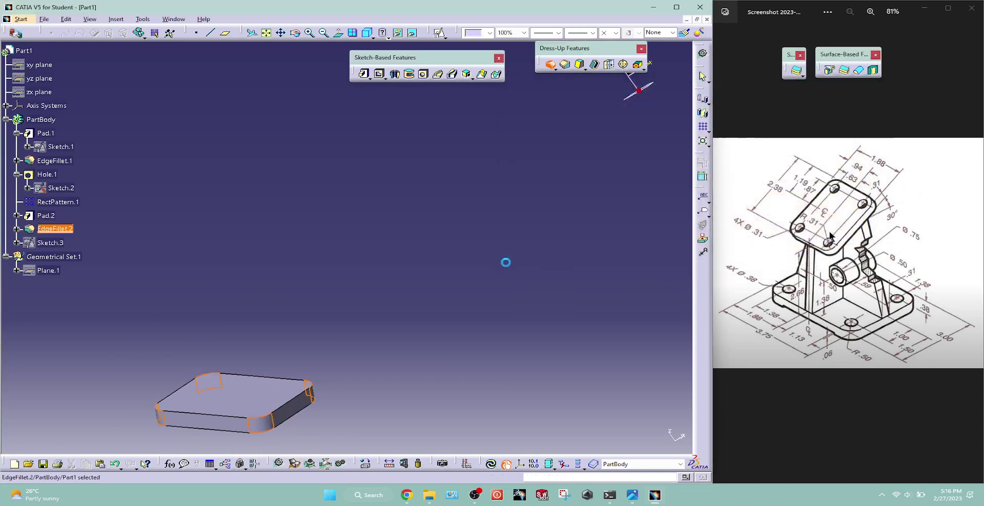
pyautogui.click(367, 33)
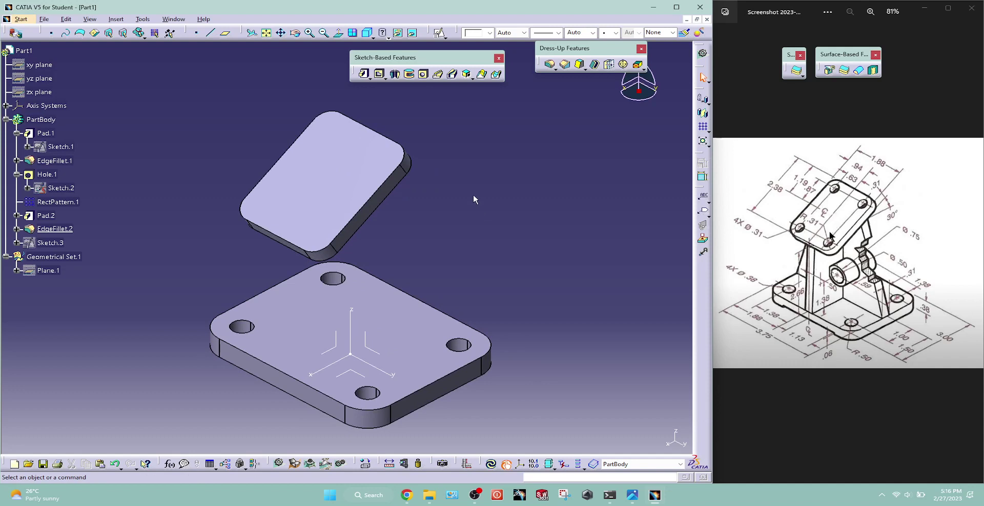
# Place Hole.2, 0.31 in diameter, on Pad.2's top face, then select it
pyautogui.click(423, 74)
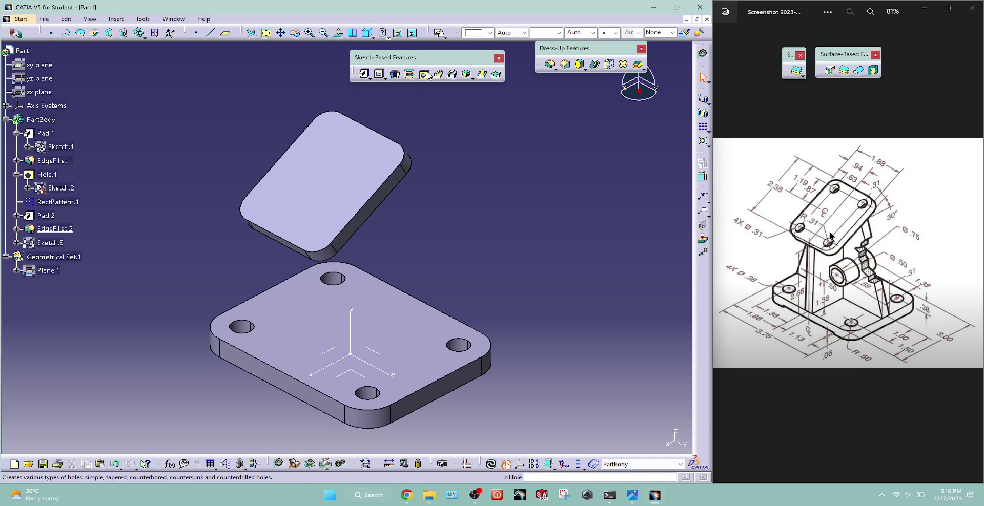
pyautogui.click(406, 154)
pyautogui.write('.31')
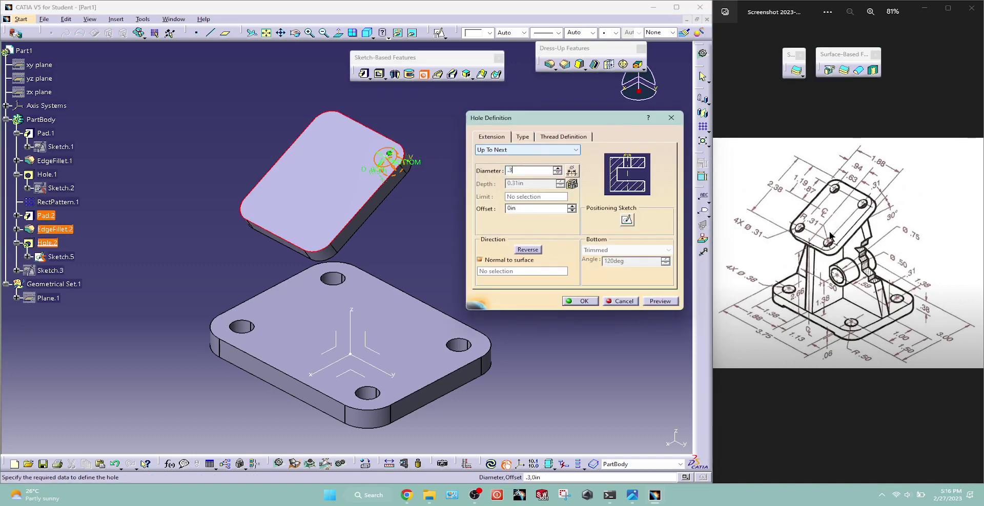
pyautogui.click(581, 301)
pyautogui.moveTo(498, 251); pyautogui.dragTo(536, 258, button='middle')
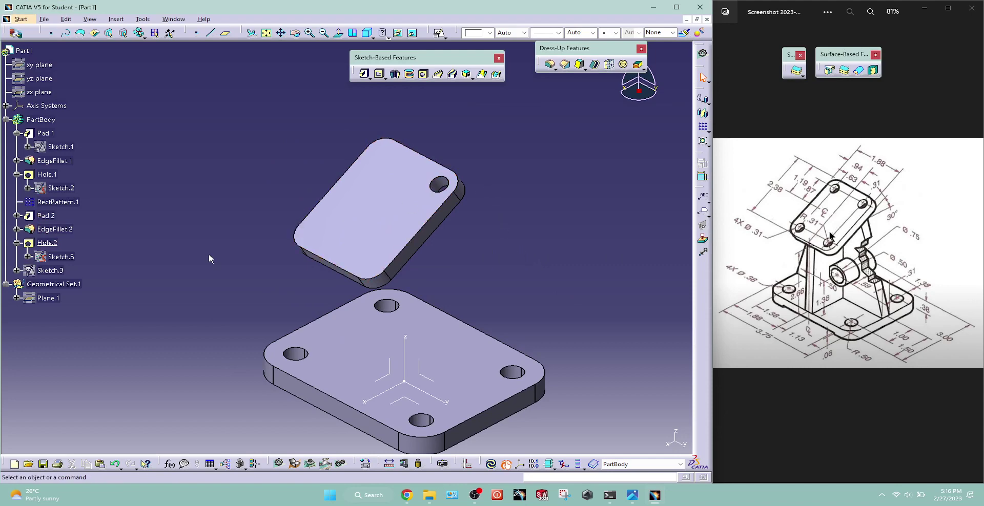
pyautogui.click(47, 243)
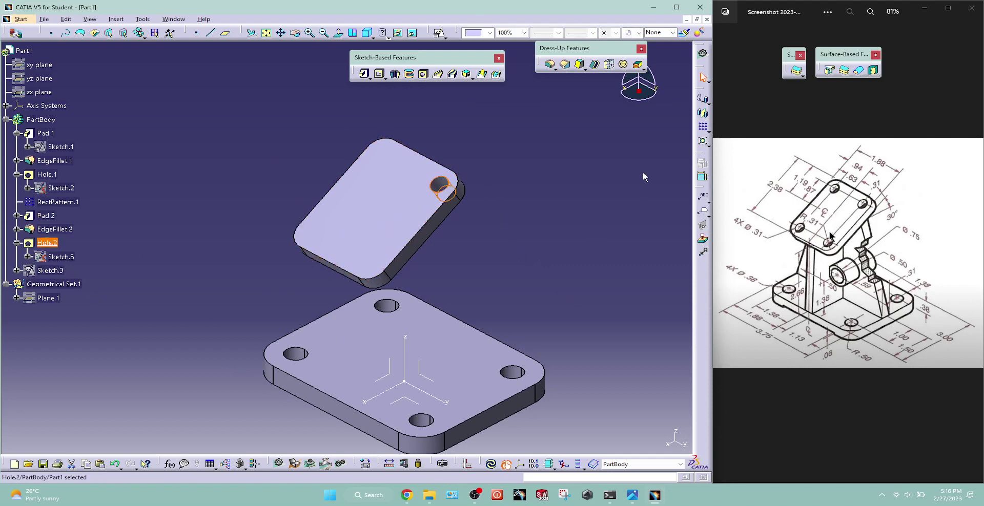
# Pattern Hole.2 along a reversed pad edge with first-direction spacing .87*2
pyautogui.click(700, 127)
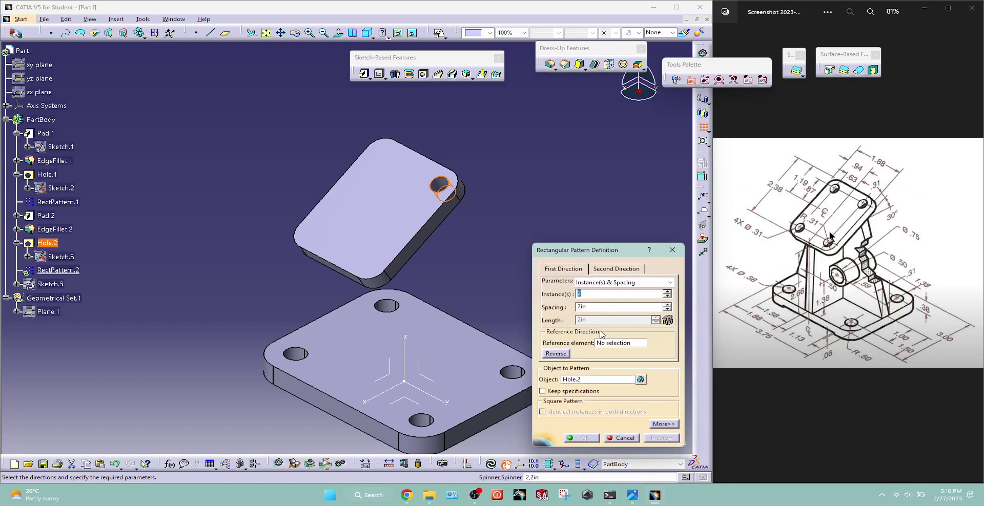
pyautogui.click(613, 342)
pyautogui.click(420, 237)
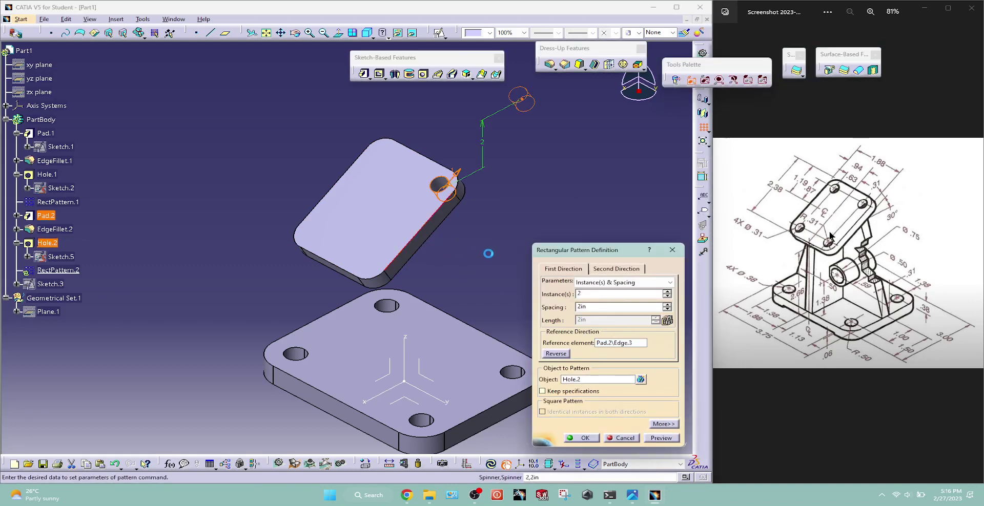
pyautogui.click(556, 353)
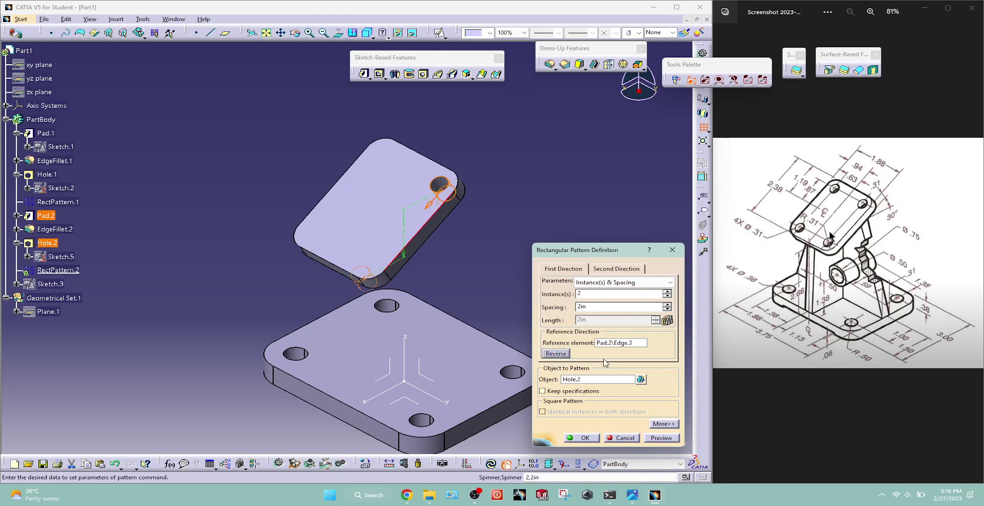
pyautogui.doubleClick(602, 306)
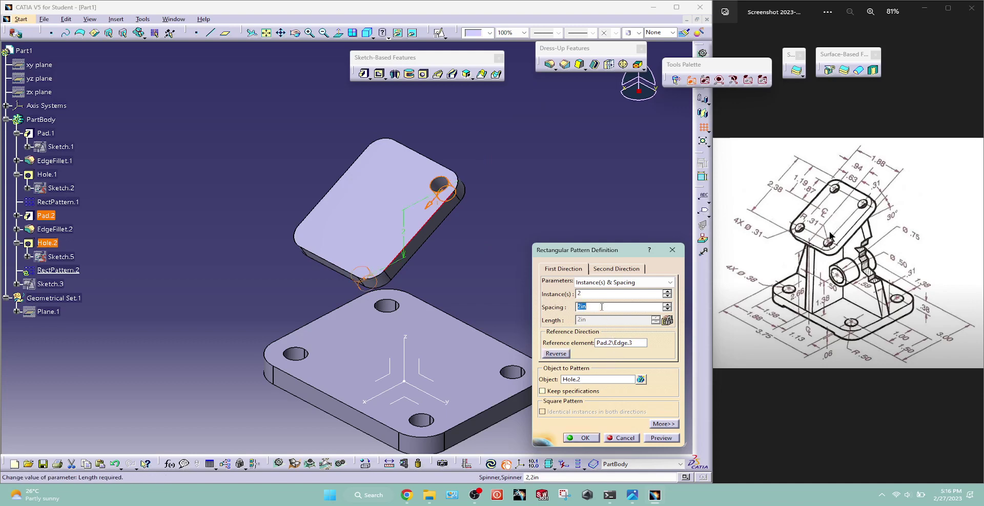
pyautogui.write('1')
pyautogui.write('.87*2')
pyautogui.press('Return')
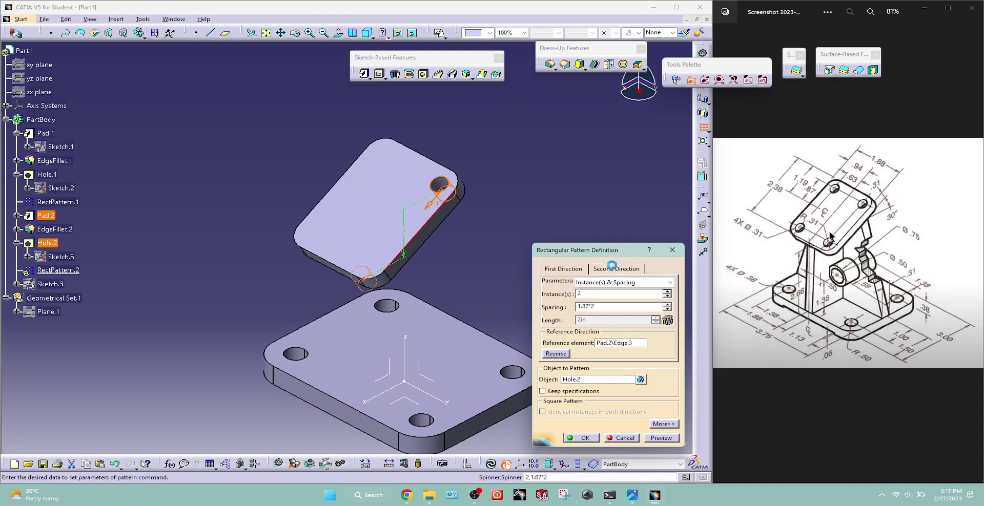
pyautogui.click(613, 268)
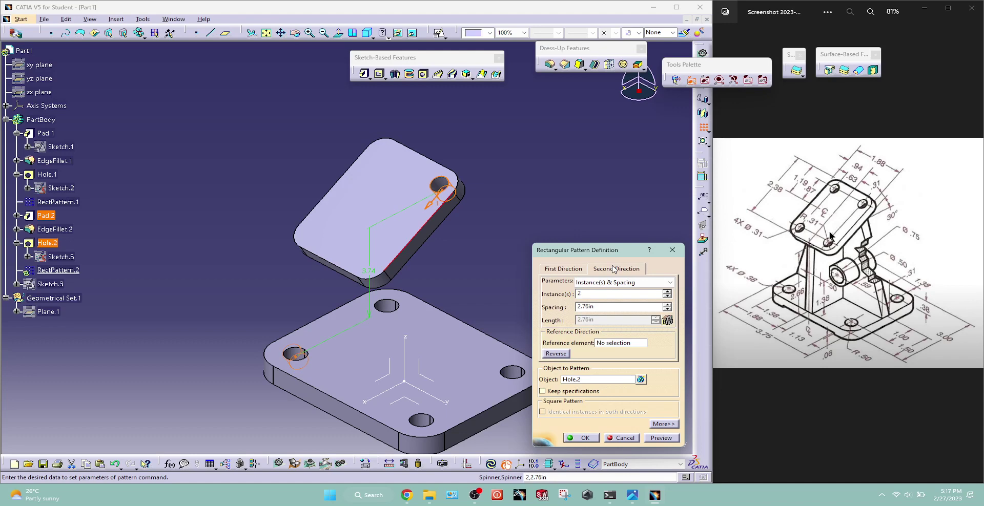
pyautogui.click(576, 270)
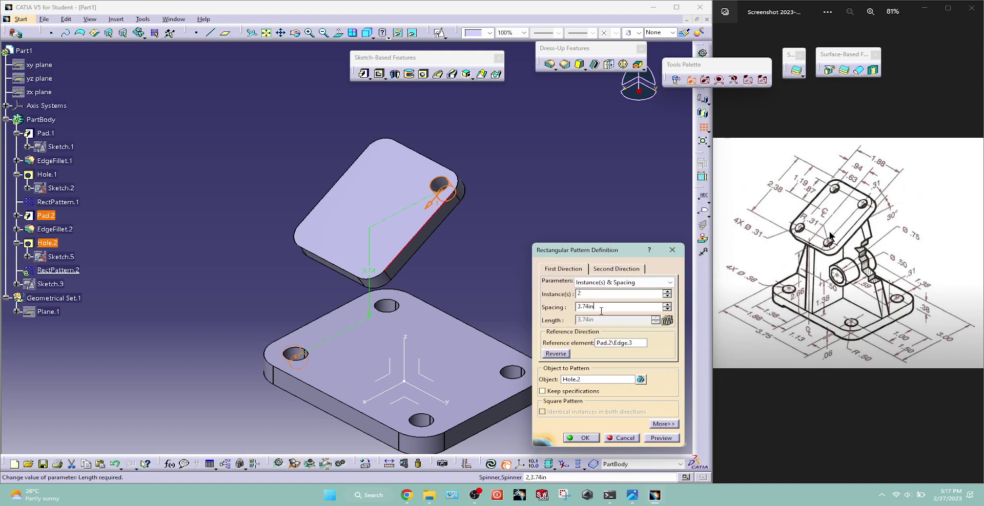
pyautogui.doubleClick(602, 306)
pyautogui.write('.87*')
pyautogui.write('2')
# Set the second direction to the adjacent reversed pad edge with spacing .63*2, and confirm
pyautogui.click(616, 269)
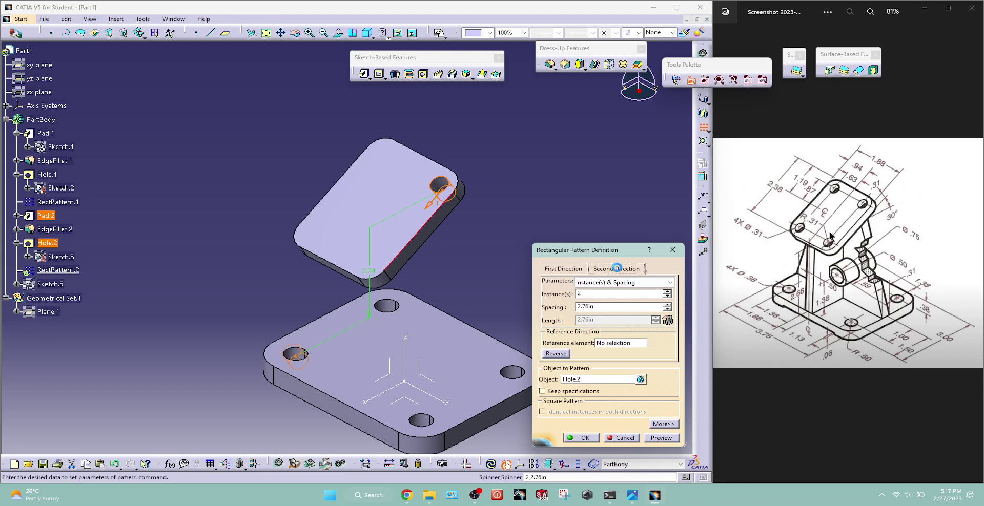
pyautogui.click(609, 343)
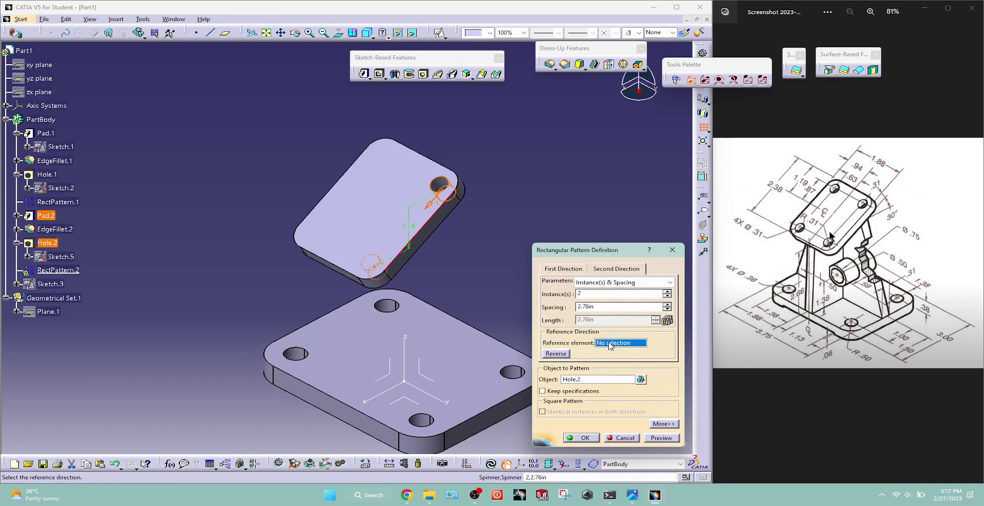
pyautogui.click(330, 261)
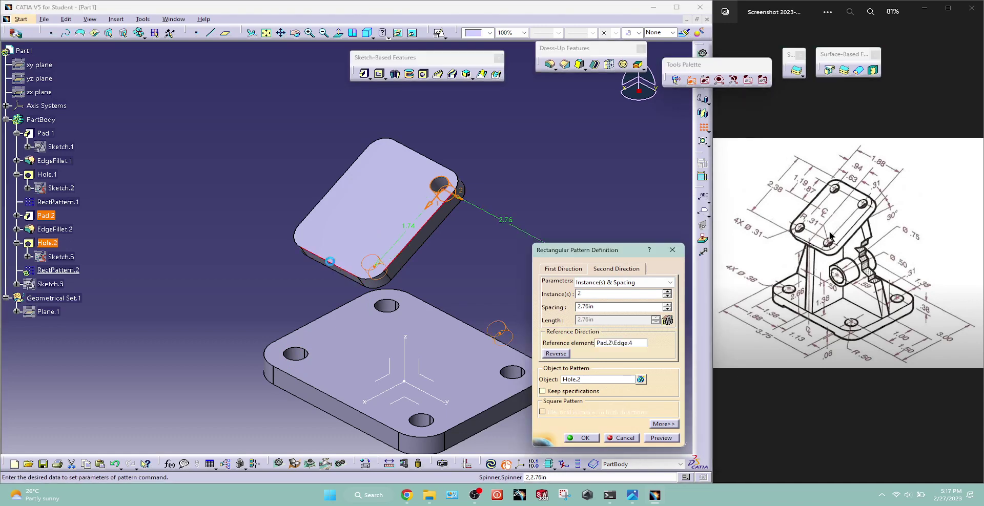
pyautogui.click(553, 355)
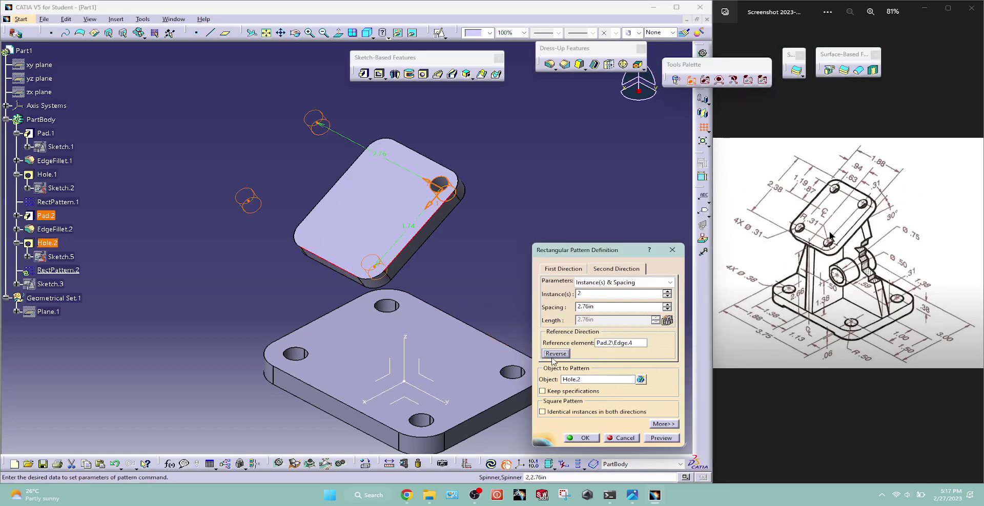
pyautogui.doubleClick(603, 308)
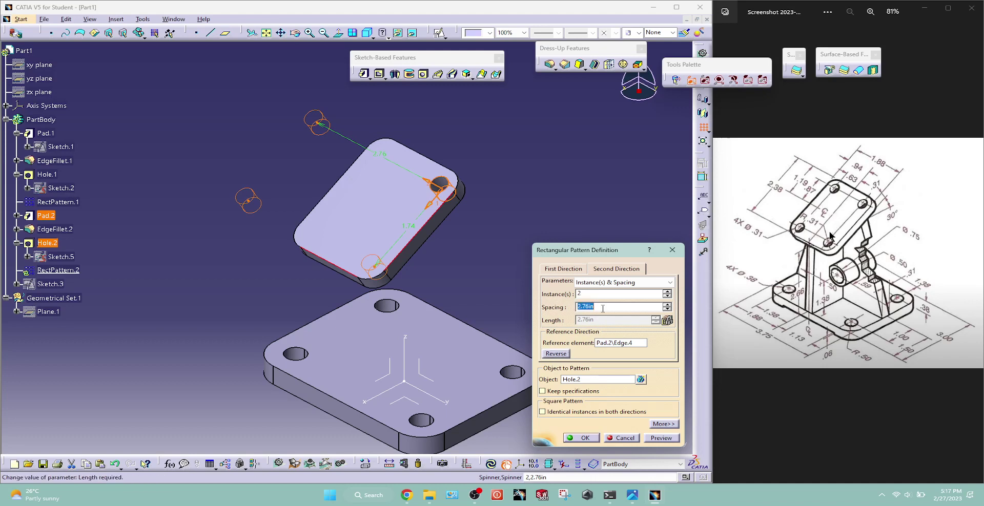
pyautogui.write('.63*2')
pyautogui.click(661, 438)
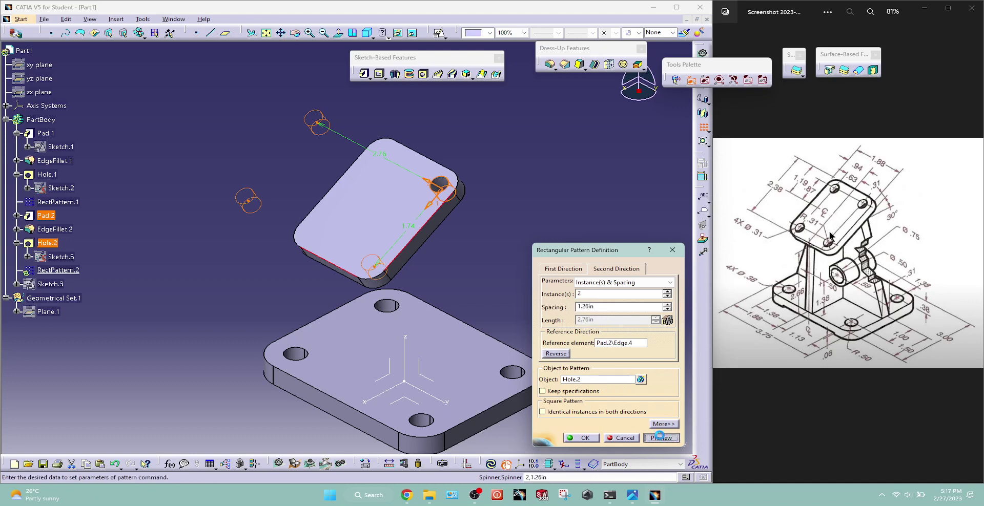
pyautogui.click(596, 438)
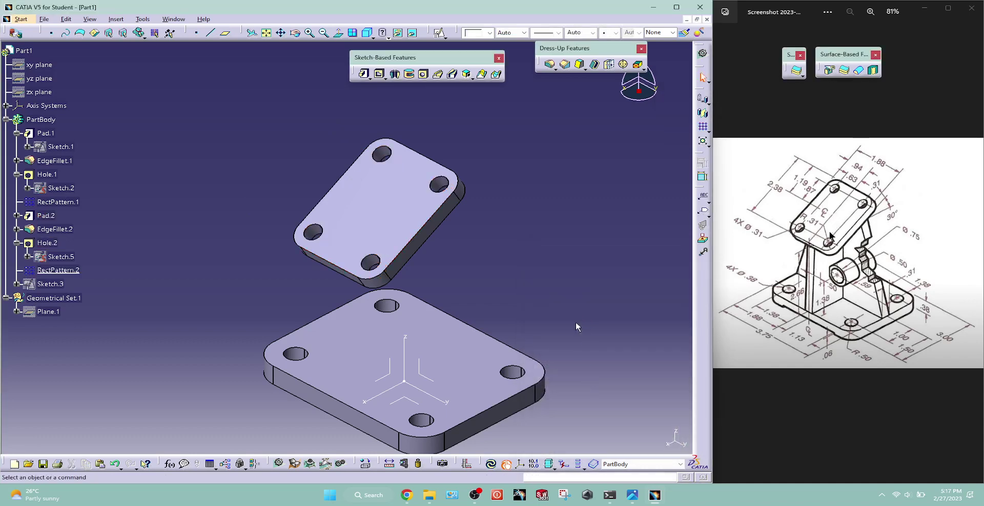
pyautogui.moveTo(300, 303); pyautogui.dragTo(338, 323, button='middle')
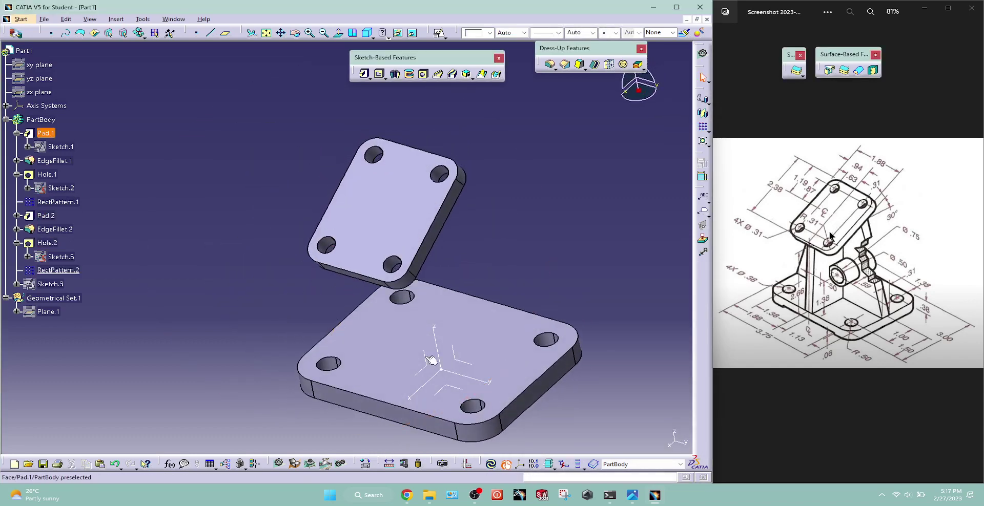
pyautogui.click(831, 237)
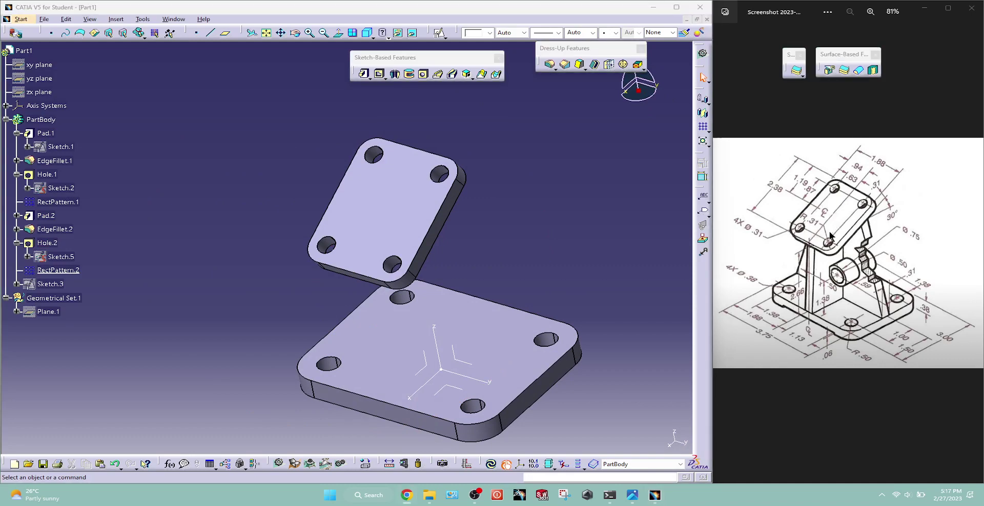
pyautogui.click(196, 230)
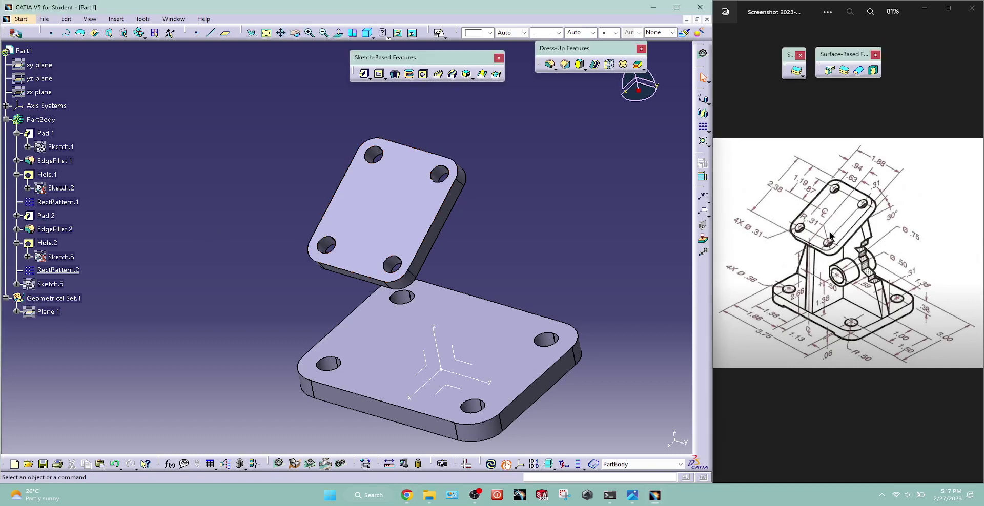
pyautogui.click(830, 236)
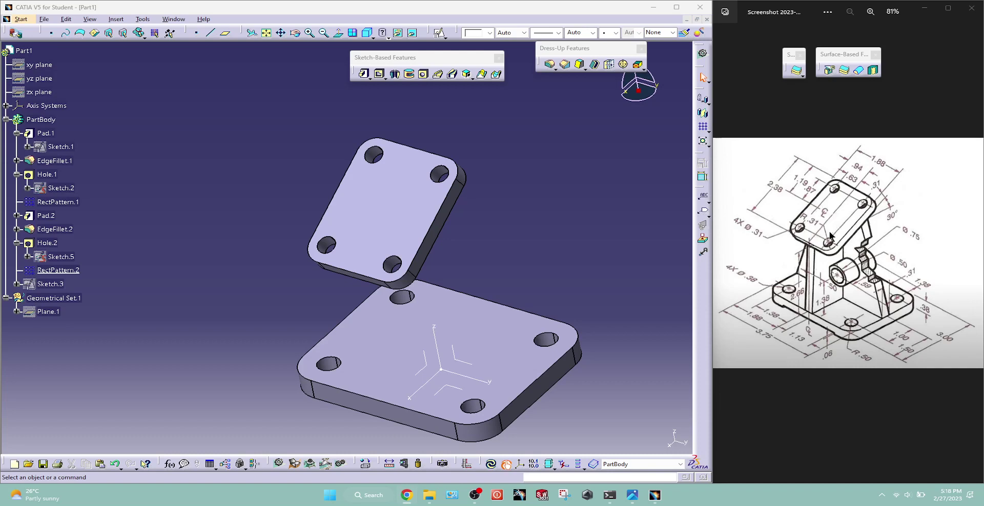
pyautogui.click(491, 465)
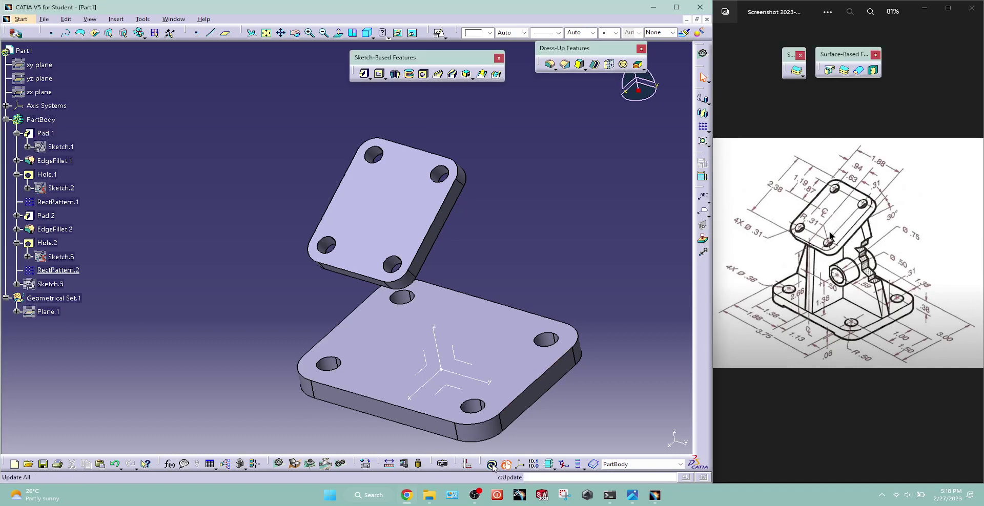
pyautogui.click(263, 32)
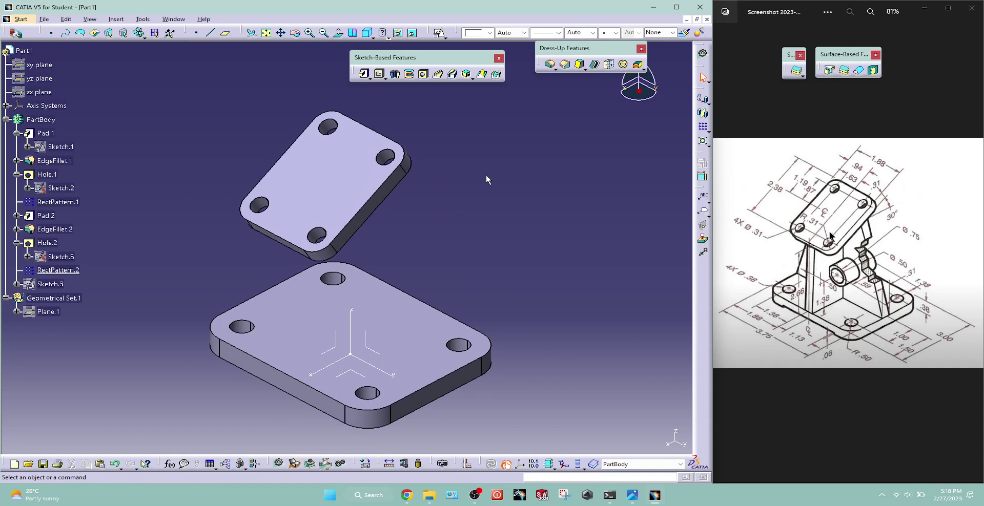
# Start a positioned sketch on the base plate's top face with swapped axes and reversed V
pyautogui.click(411, 336)
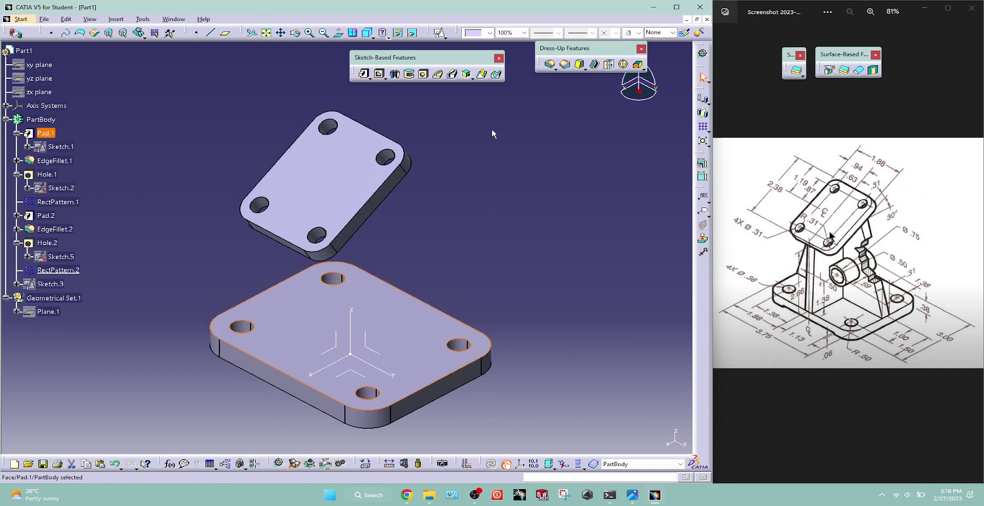
pyautogui.click(439, 33)
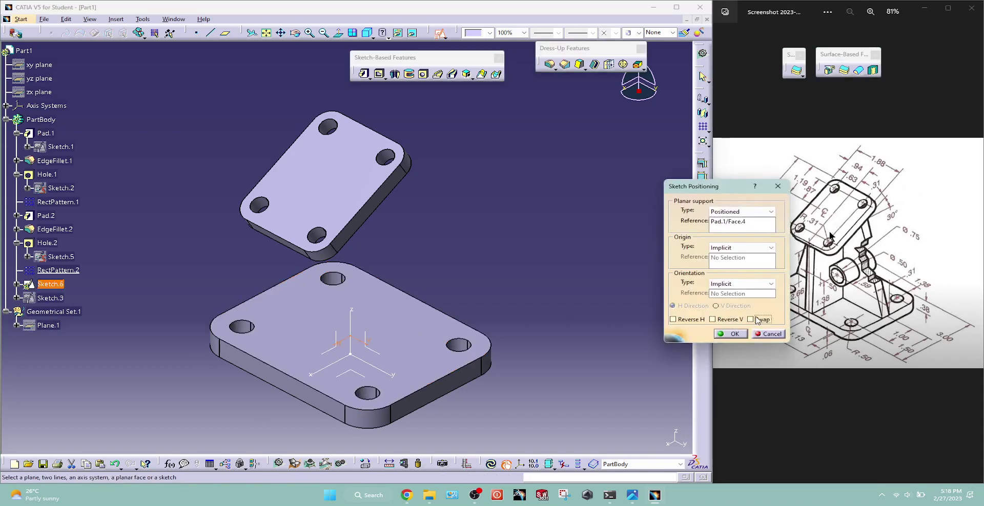
pyautogui.click(756, 320)
pyautogui.click(715, 320)
pyautogui.click(733, 336)
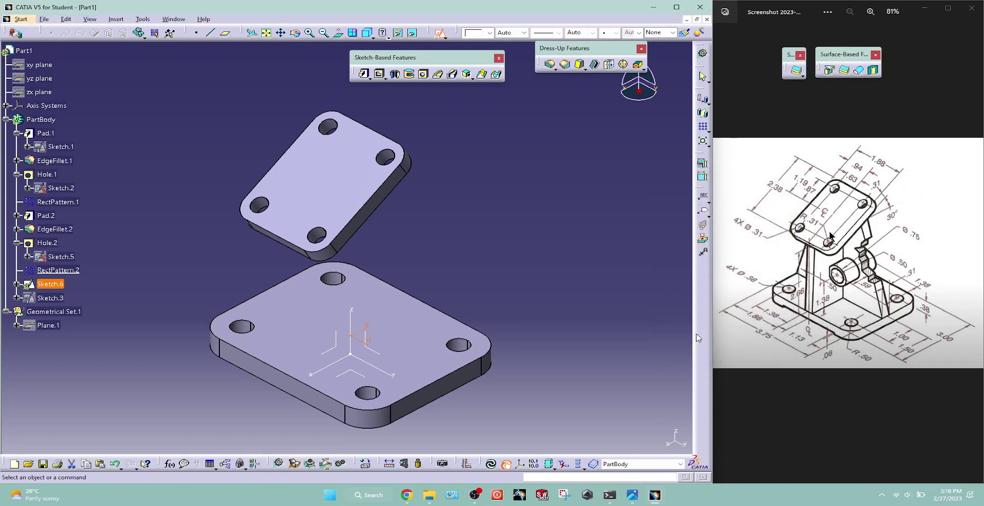
# Draw a rectangle across the plate, redrawing it wider after an undo
pyautogui.moveTo(592, 308); pyautogui.dragTo(537, 253, button='middle')
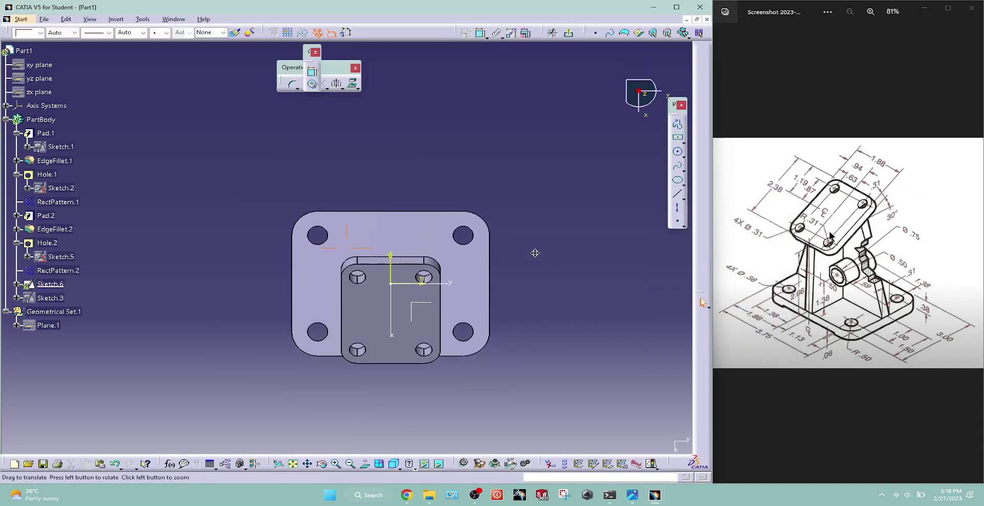
pyautogui.click(683, 142)
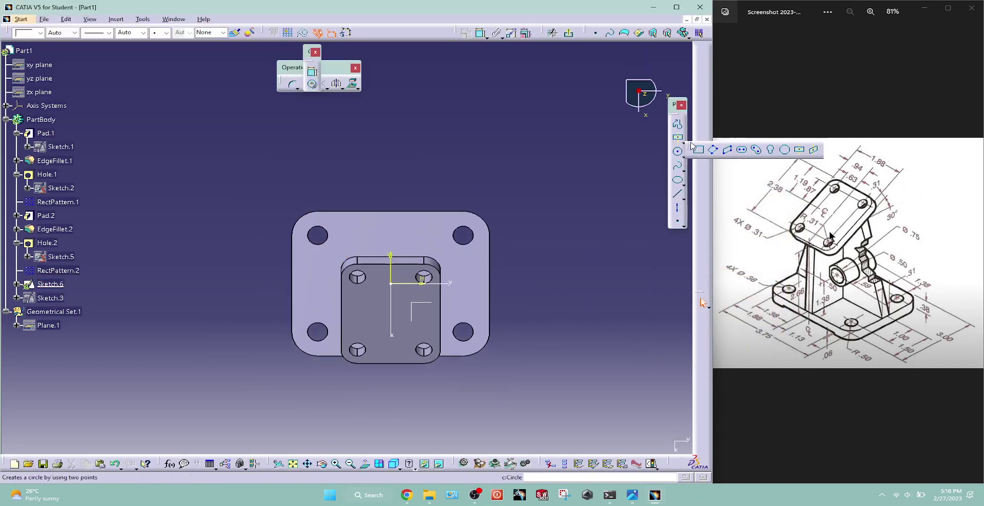
pyautogui.click(701, 150)
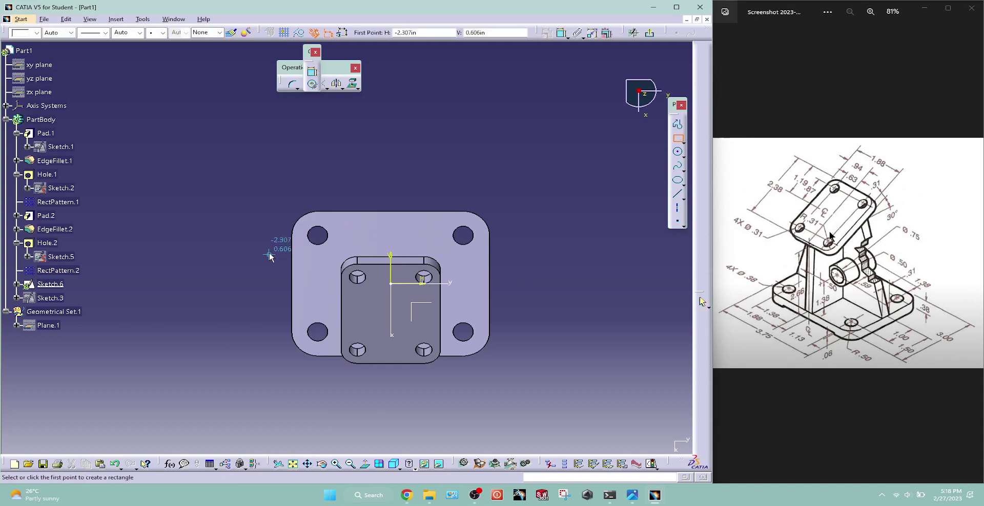
pyautogui.click(269, 255)
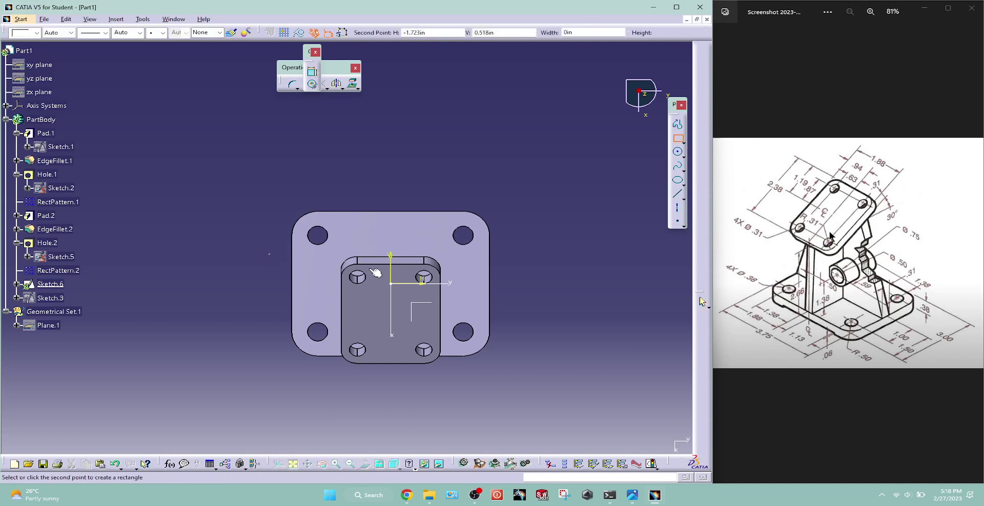
pyautogui.click(504, 283)
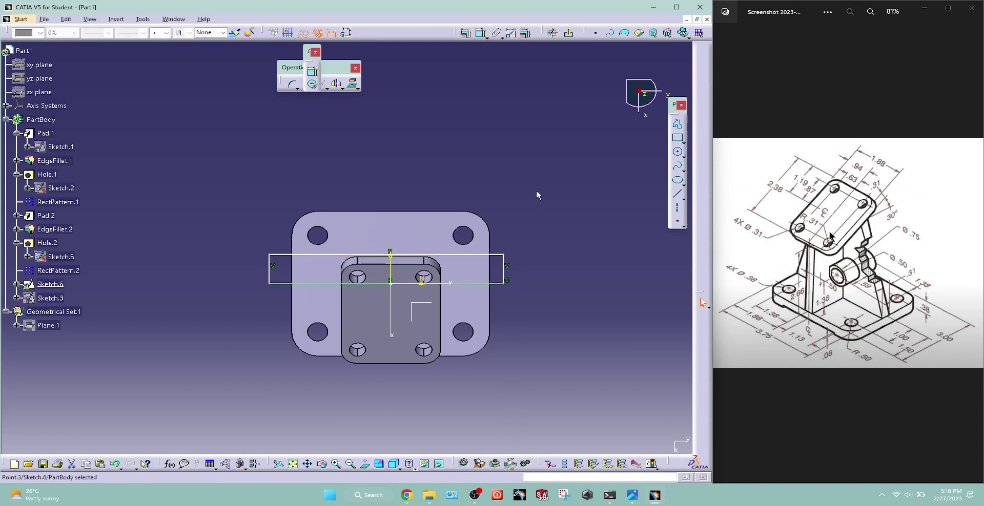
pyautogui.hotkey('ctrl', 'z')
pyautogui.hotkey('ctrl', 'z')
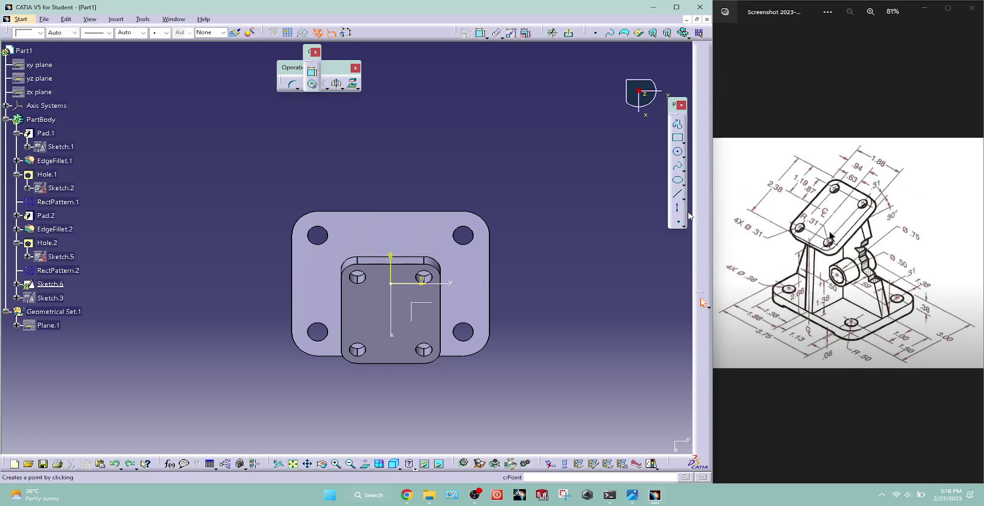
pyautogui.click(678, 138)
pyautogui.click(253, 259)
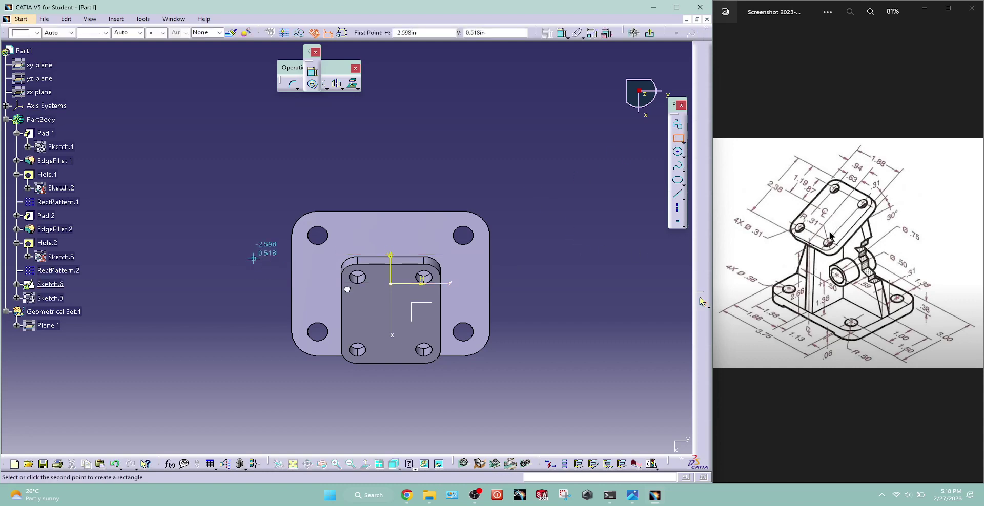
pyautogui.click(525, 307)
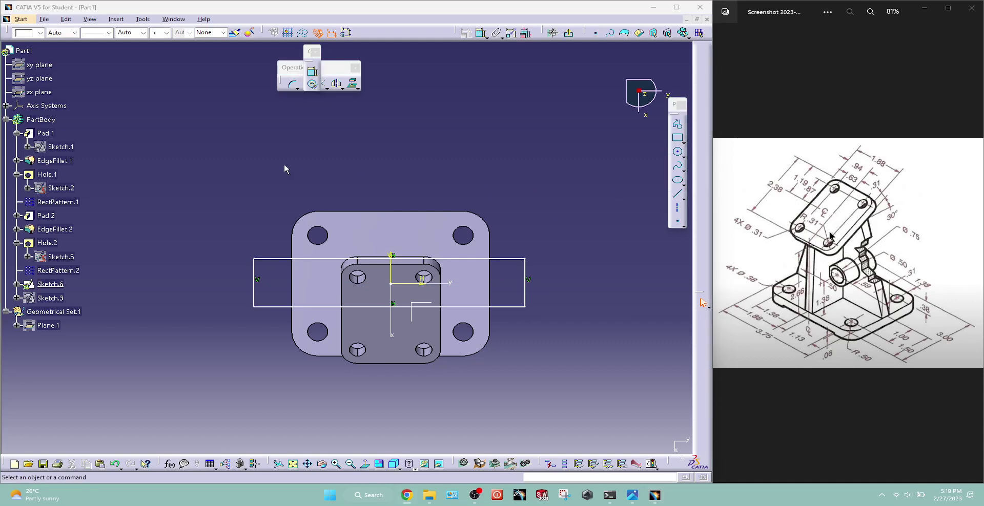
pyautogui.click(643, 333)
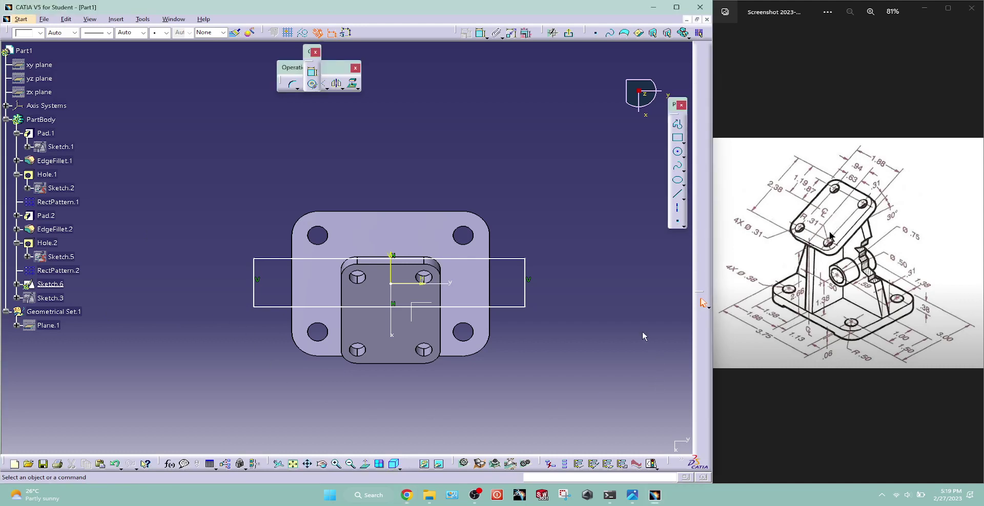
# Make the rectangle's right edge coincide with the plate edge and set its height to 0.31 in
pyautogui.press('c')
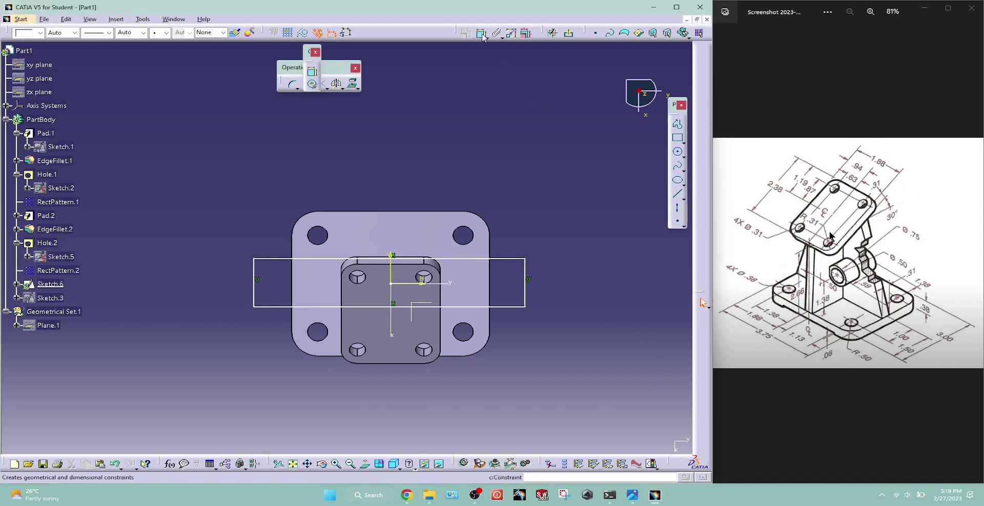
pyautogui.click(524, 295)
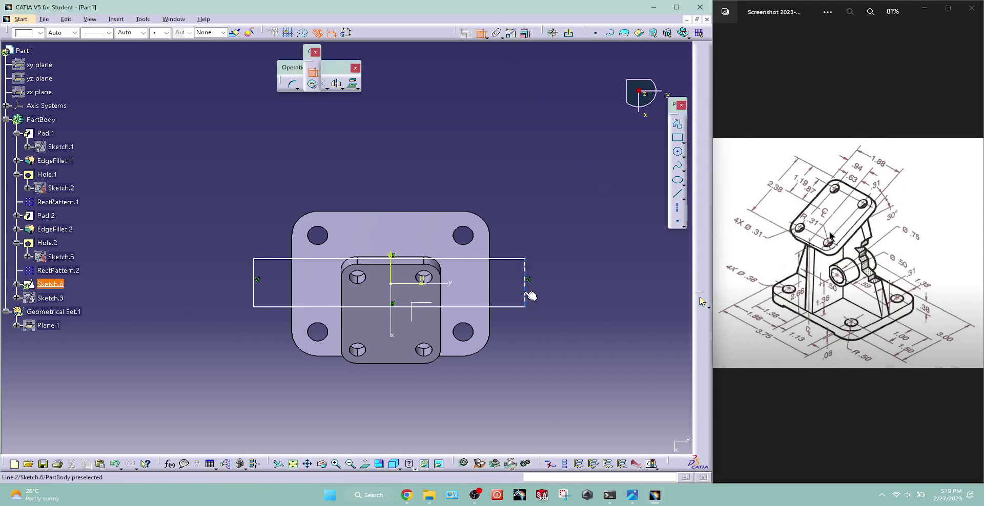
pyautogui.click(490, 272)
pyautogui.rightClick(533, 207)
pyautogui.click(563, 279)
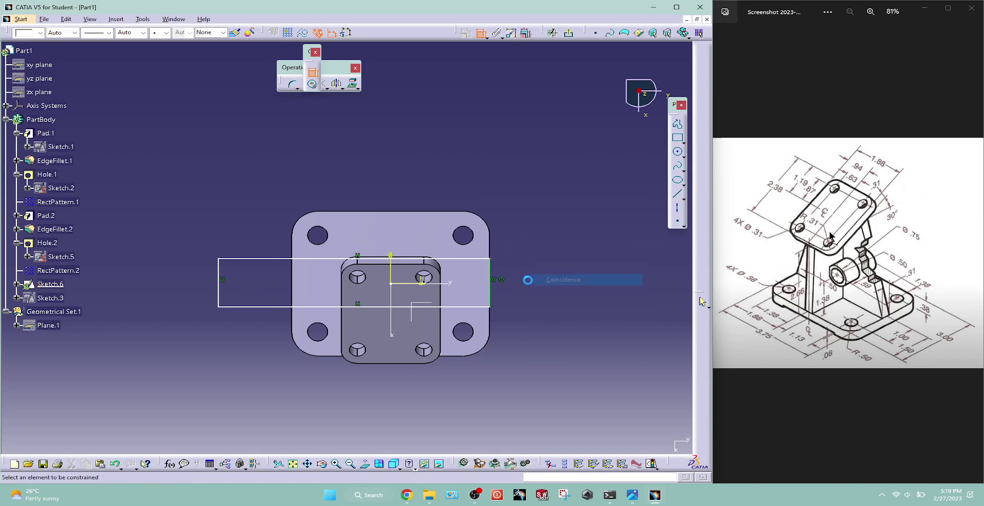
pyautogui.click(497, 292)
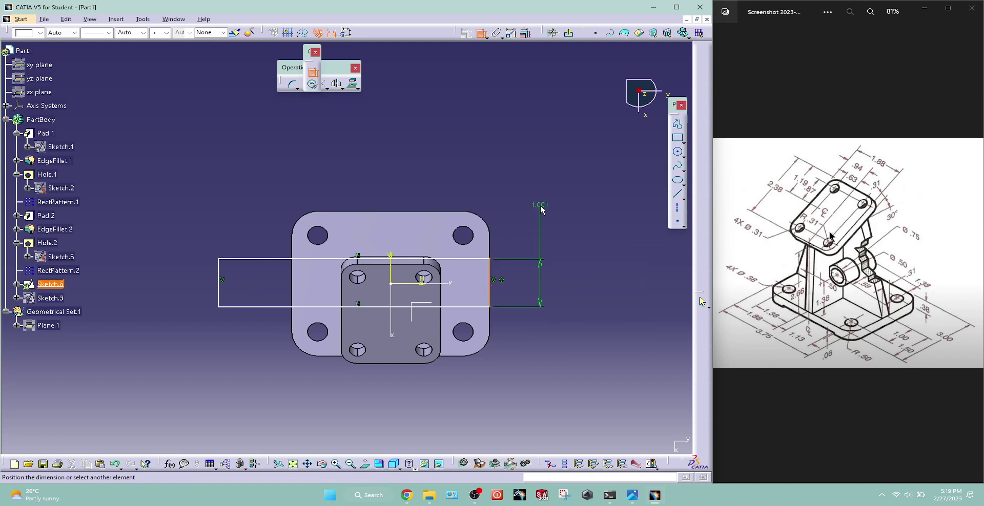
pyautogui.click(540, 205)
pyautogui.doubleClick(540, 204)
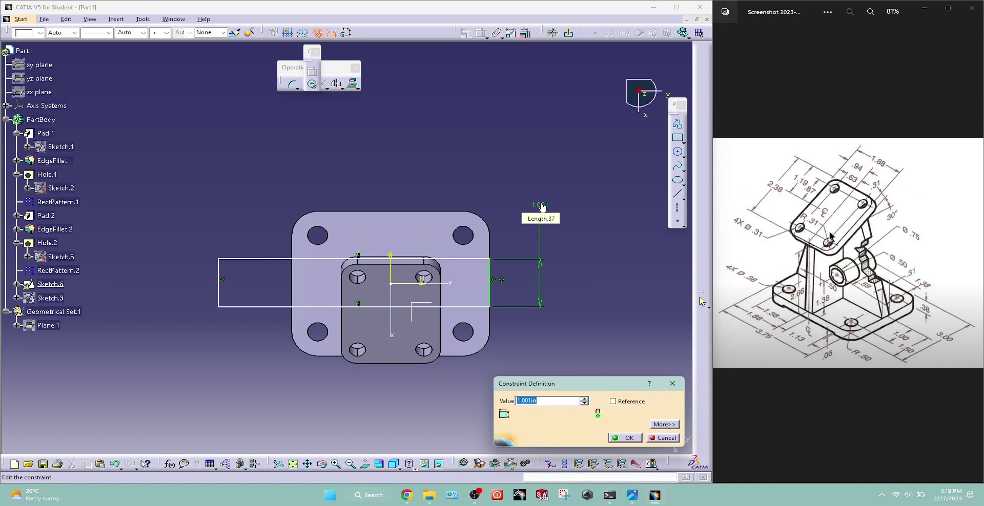
pyautogui.write('0.3')
pyautogui.press('Return')
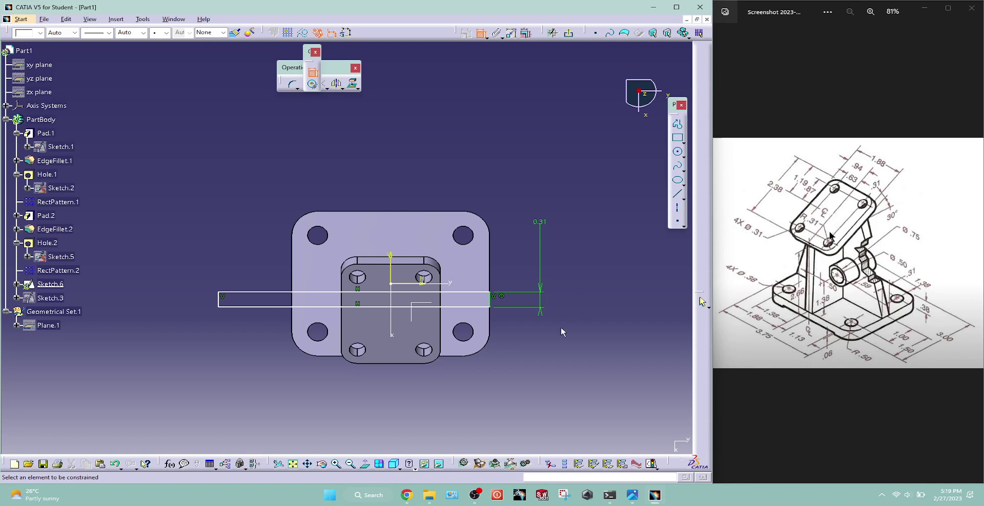
# Make the top and bottom edges symmetric about the horizontal axis and snap the left edge to the plate
pyautogui.click(463, 306)
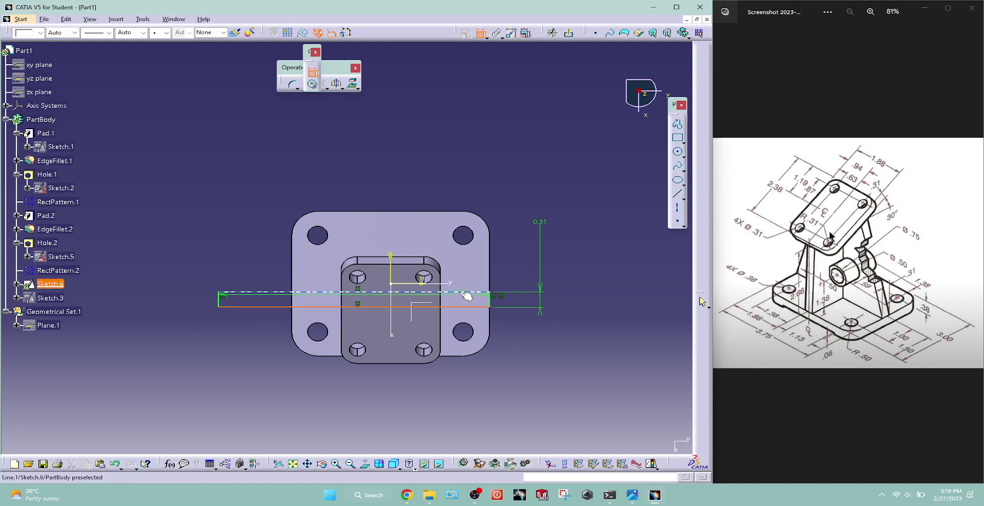
pyautogui.click(465, 293)
pyautogui.rightClick(516, 220)
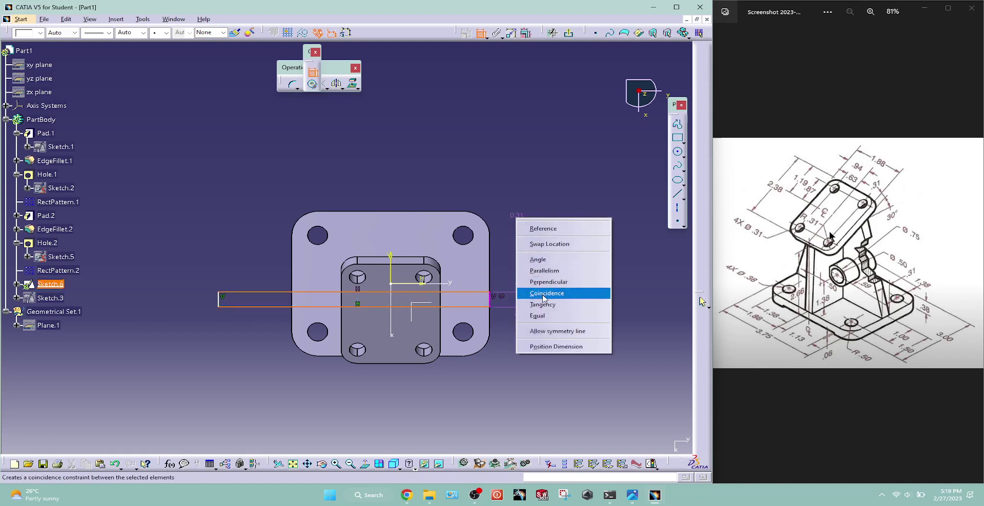
pyautogui.click(554, 331)
pyautogui.click(451, 283)
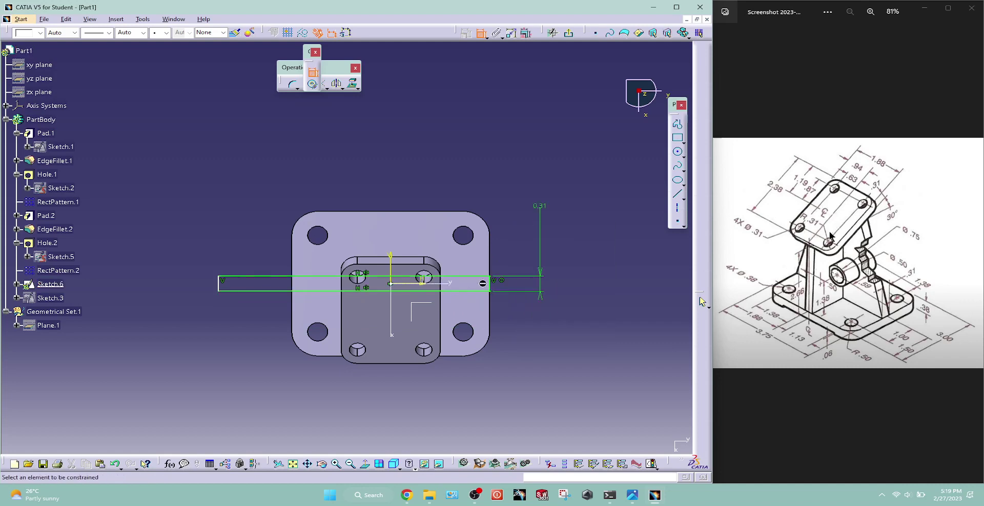
pyautogui.click(219, 283)
pyautogui.click(292, 246)
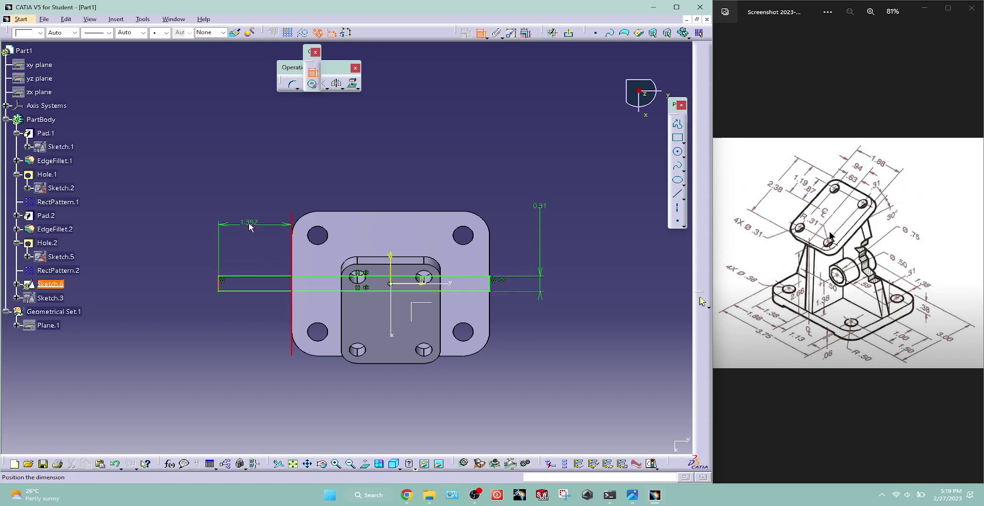
pyautogui.rightClick(249, 223)
pyautogui.click(277, 300)
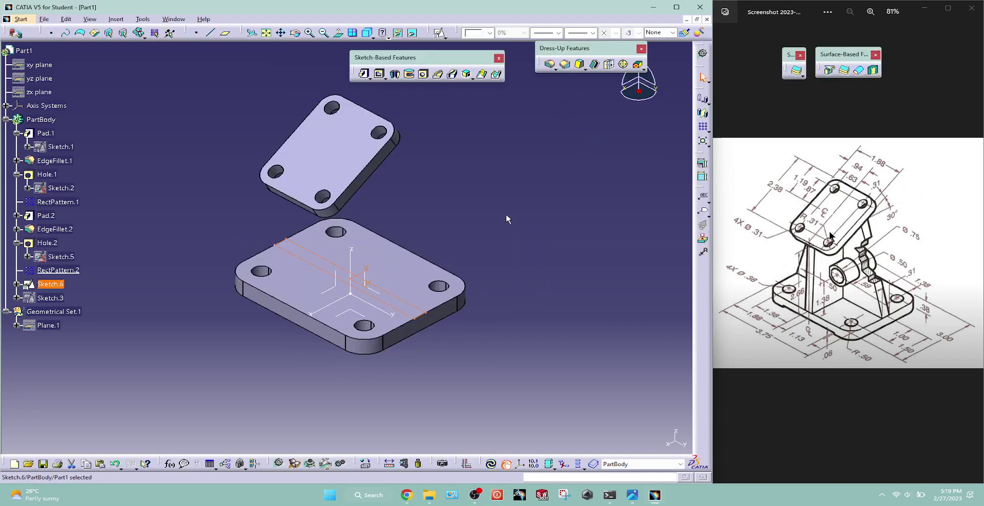
# Try padding Sketch.6 up to the angled pad's surface, then up to Plane.1 instead
pyautogui.click(363, 74)
pyautogui.click(660, 153)
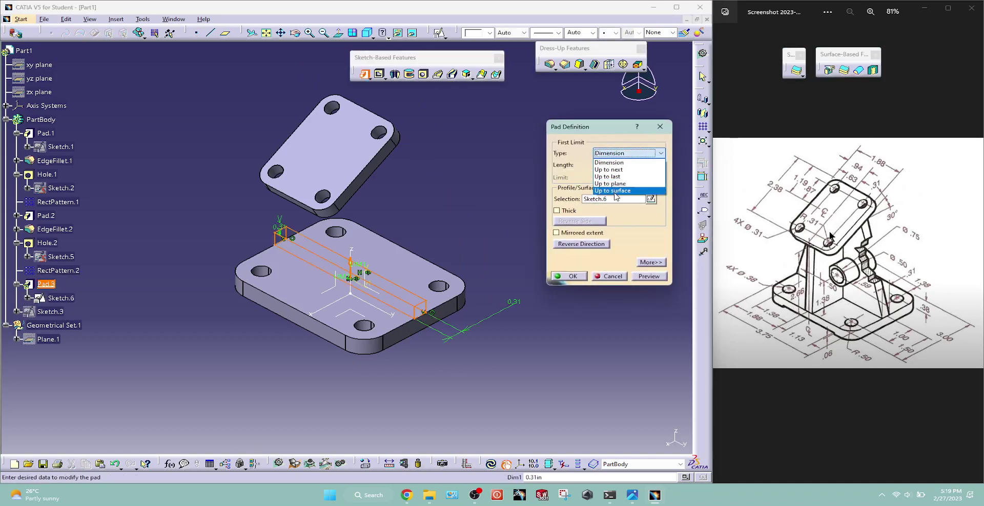
pyautogui.click(615, 192)
pyautogui.moveTo(294, 204)
pyautogui.mouseDown(button='middle')
pyautogui.moveTo(455, 203)
pyautogui.moveTo(235, 164)
pyautogui.mouseUp(button='middle')
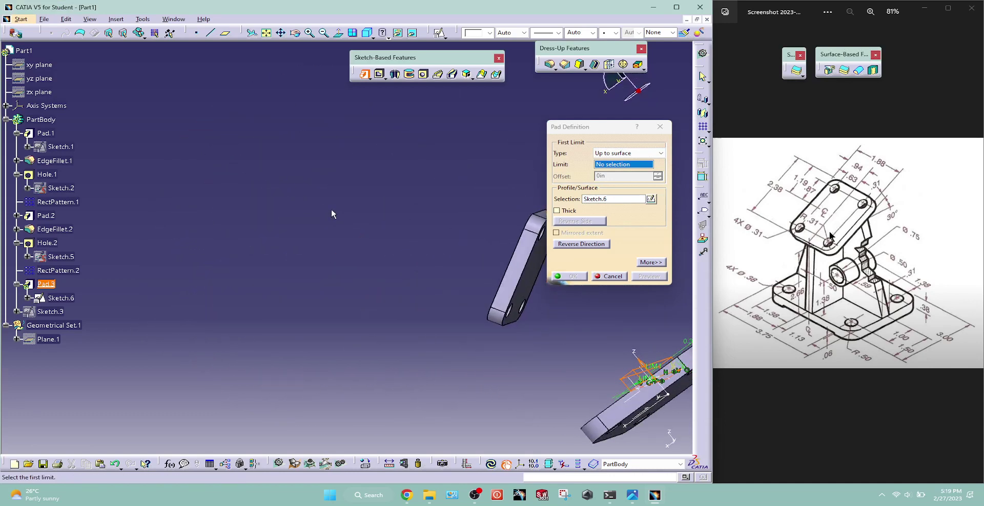
pyautogui.click(396, 249)
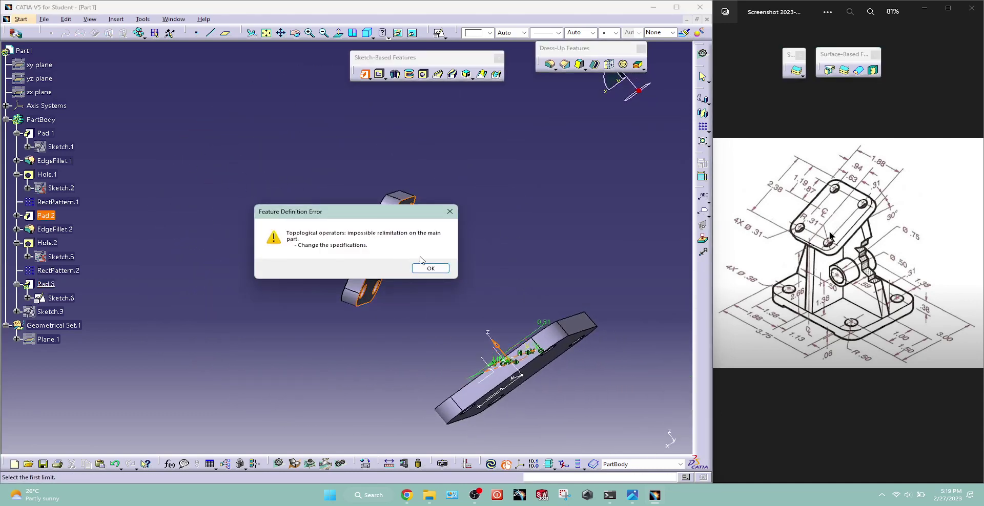
pyautogui.click(434, 268)
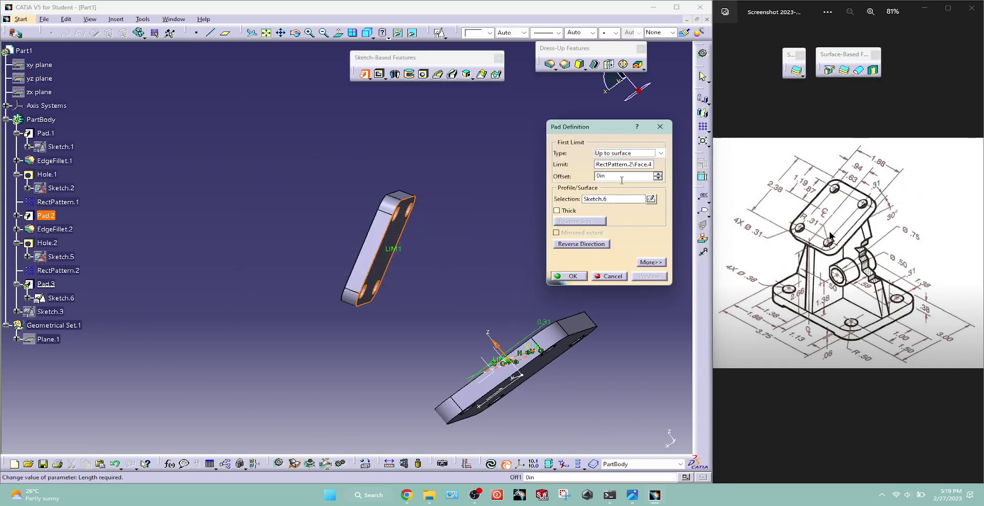
pyautogui.click(625, 153)
pyautogui.click(587, 183)
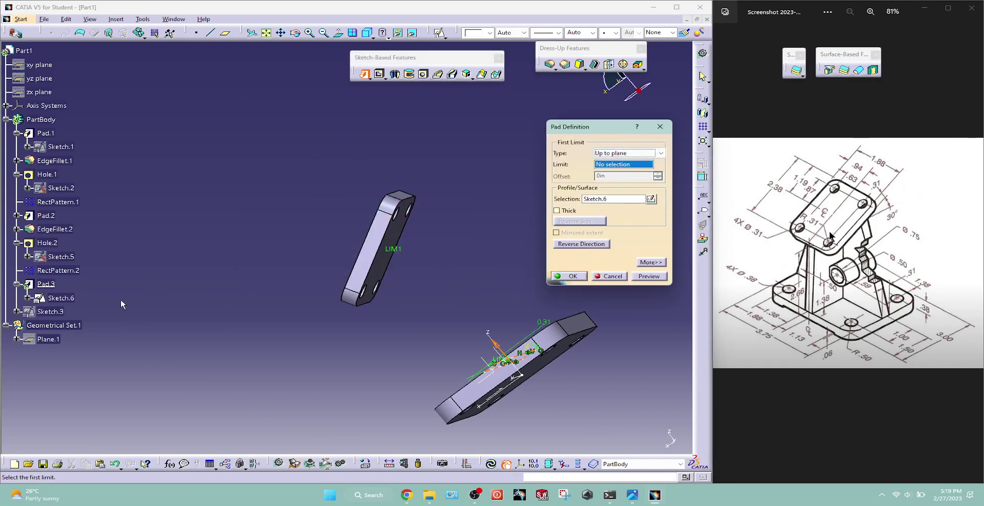
pyautogui.click(56, 339)
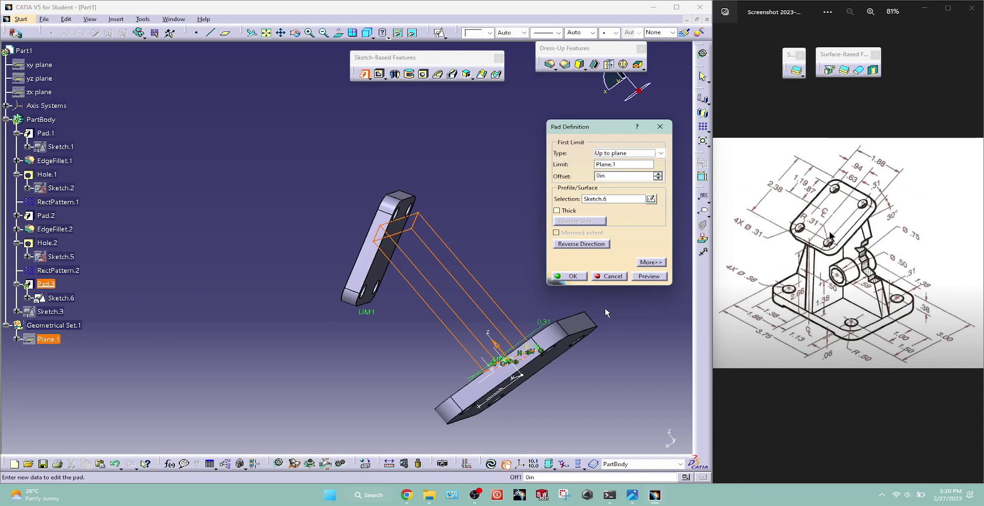
pyautogui.click(650, 277)
# Inspect the previewed web, cancel the pad, and turn the view to show both plates
pyautogui.moveTo(250, 258); pyautogui.dragTo(312, 292, button='middle')
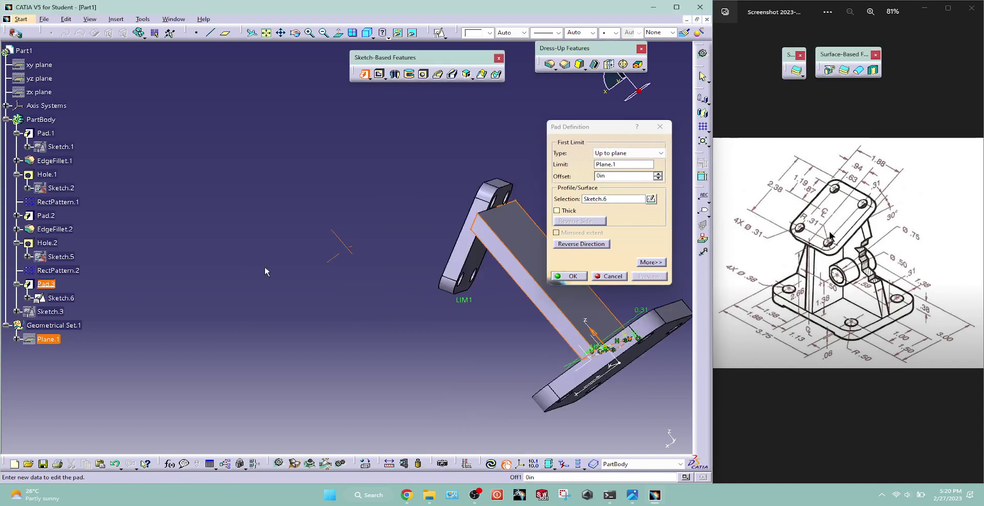
pyautogui.moveTo(450, 275)
pyautogui.keyDown('ctrl'); pyautogui.mouseDown(button='middle')
pyautogui.moveTo(368, 229)
pyautogui.moveTo(365, 199)
pyautogui.moveTo(421, 226)
pyautogui.mouseUp(button='middle'); pyautogui.keyUp('ctrl')
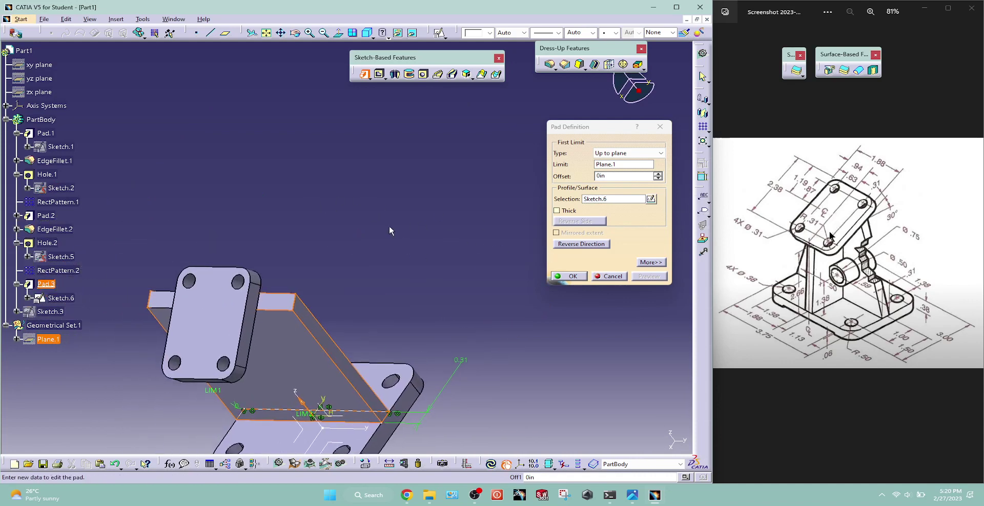
pyautogui.moveTo(363, 219)
pyautogui.mouseDown(button='middle')
pyautogui.moveTo(420, 212)
pyautogui.moveTo(428, 202)
pyautogui.mouseUp(button='middle')
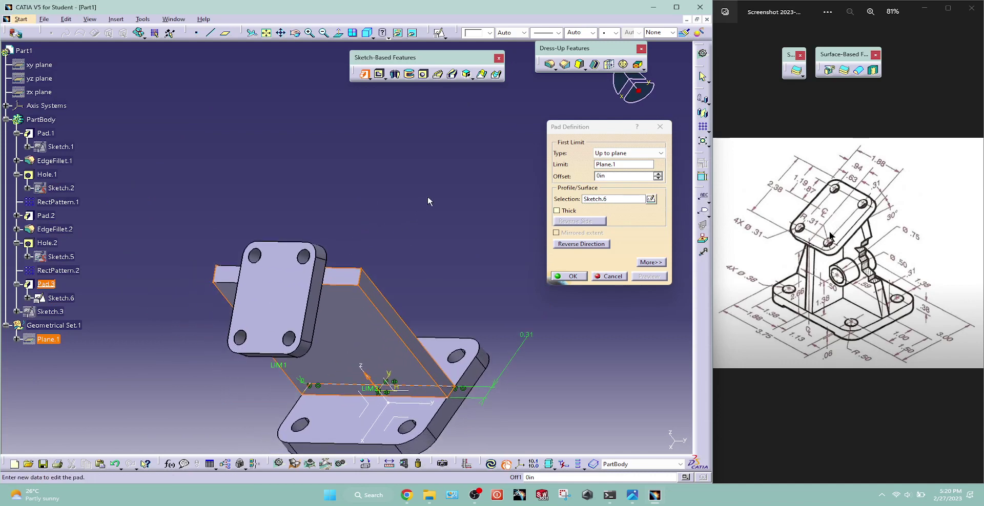
pyautogui.click(608, 276)
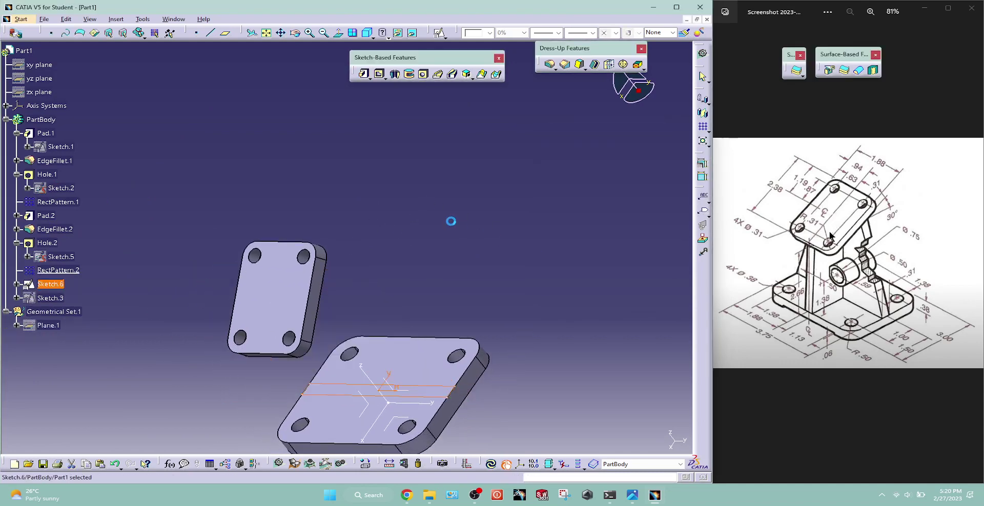
pyautogui.moveTo(421, 223)
pyautogui.mouseDown(button='middle')
pyautogui.moveTo(468, 175)
pyautogui.moveTo(497, 208)
pyautogui.mouseUp(button='middle')
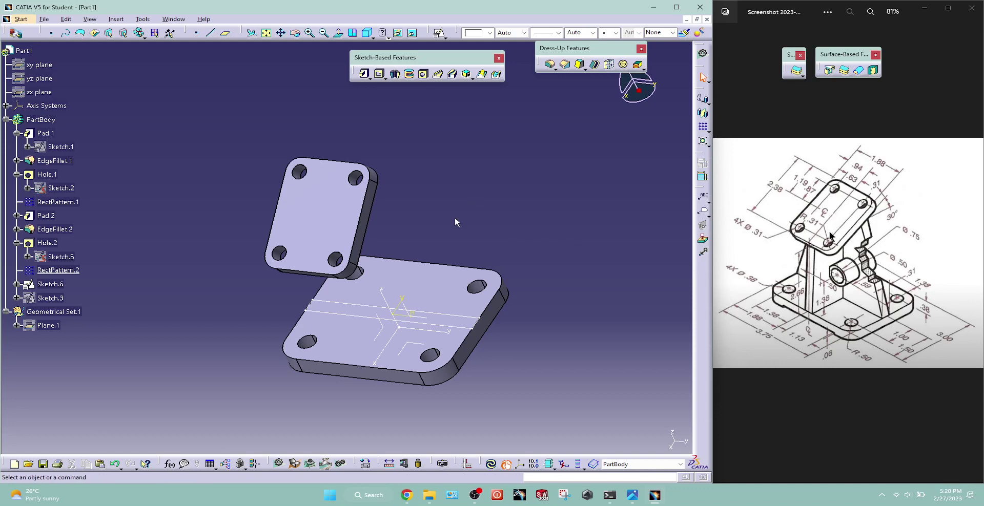
pyautogui.moveTo(331, 74)
pyautogui.mouseDown(button='middle')
pyautogui.moveTo(266, 65)
pyautogui.moveTo(149, 229)
pyautogui.moveTo(176, 363)
pyautogui.mouseUp(button='middle')
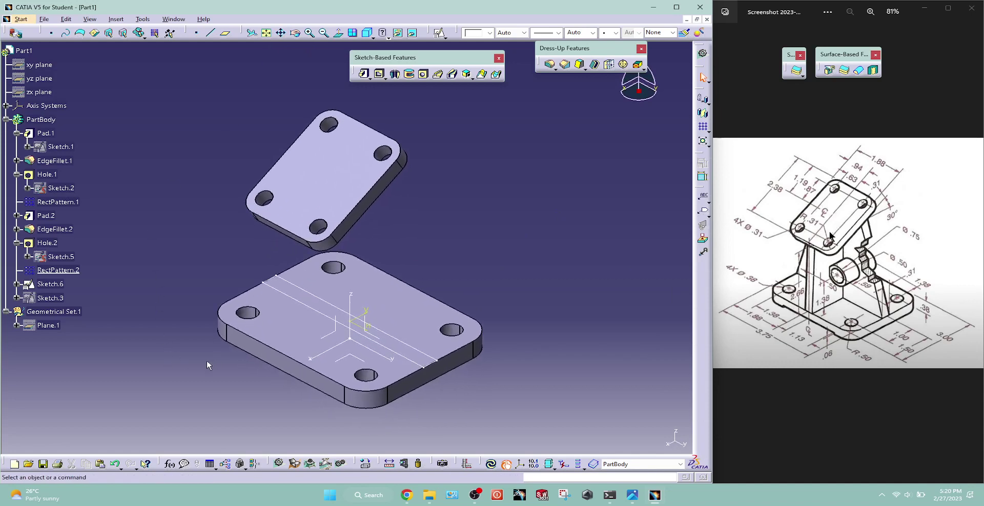
# Start a positioned sketch on the YZ plane and draw a slanted line between the plates
pyautogui.click(440, 32)
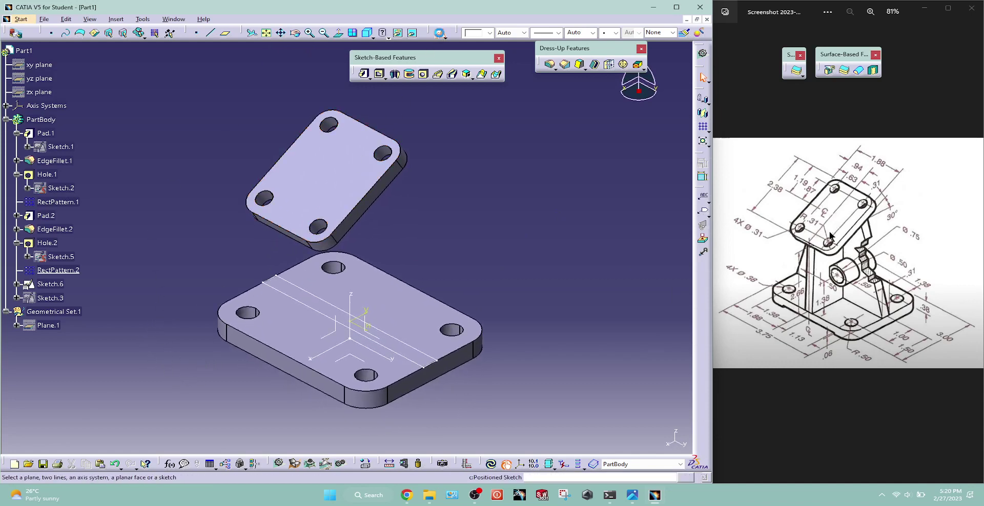
pyautogui.click(373, 332)
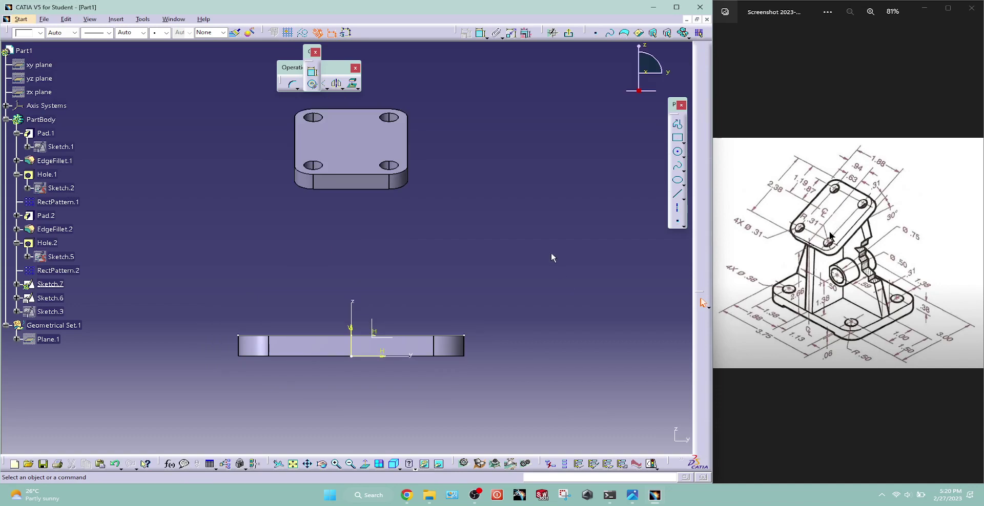
pyautogui.click(827, 254)
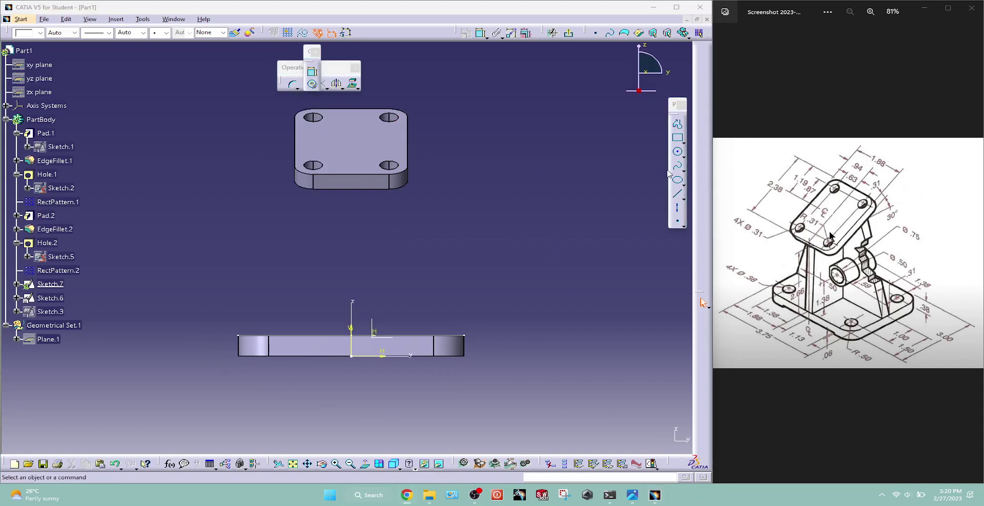
pyautogui.click(429, 154)
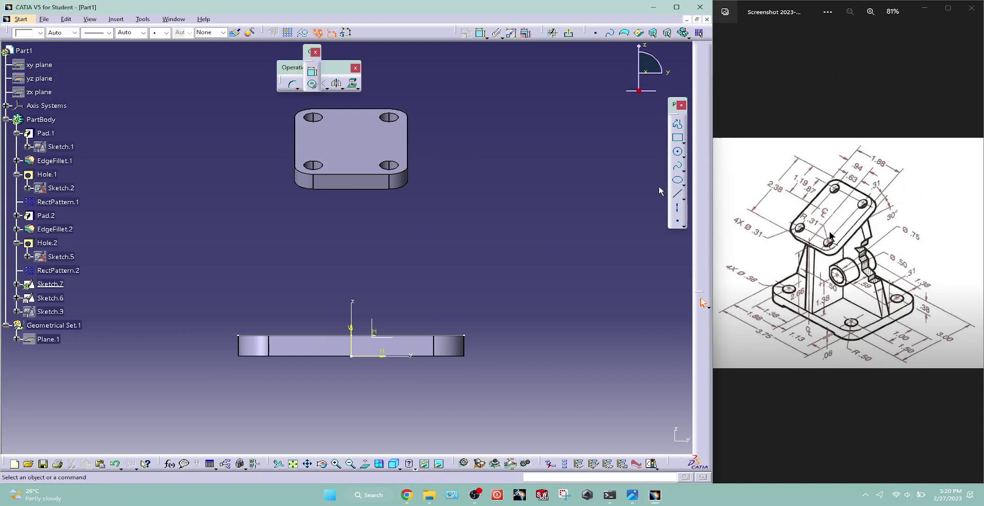
pyautogui.click(677, 194)
pyautogui.click(417, 152)
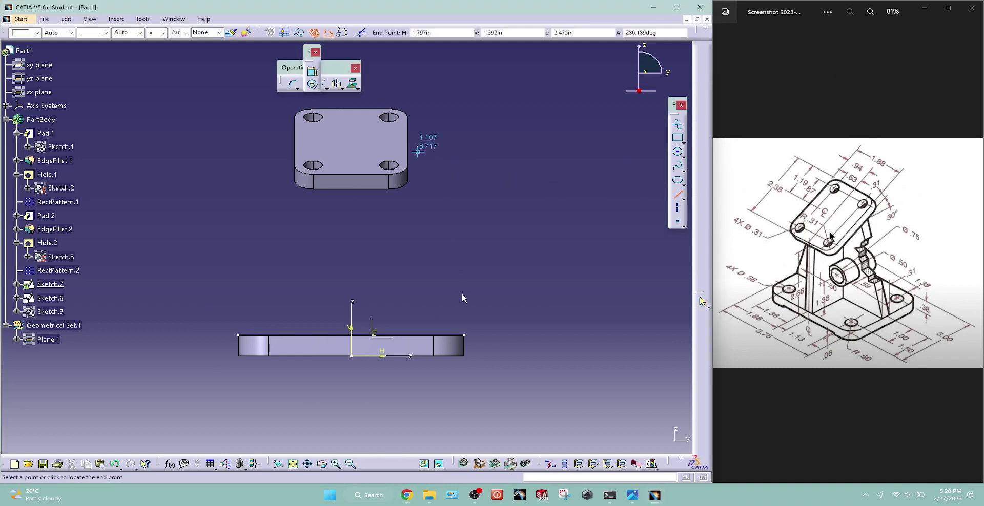
pyautogui.click(468, 325)
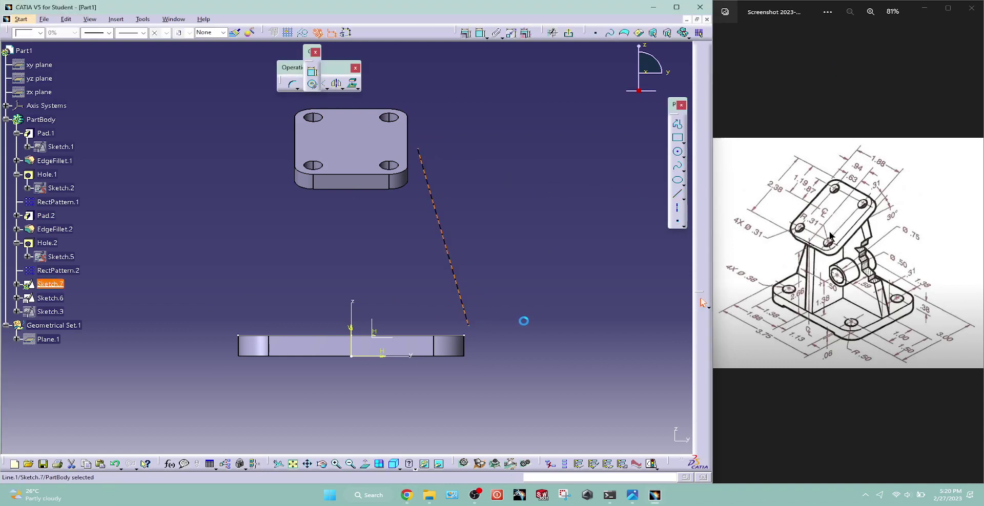
# Make the line's ends coincide with the base plate corner and the upper plate edge
pyautogui.keyDown('ctrl'); pyautogui.click(468, 332); pyautogui.keyUp('ctrl')
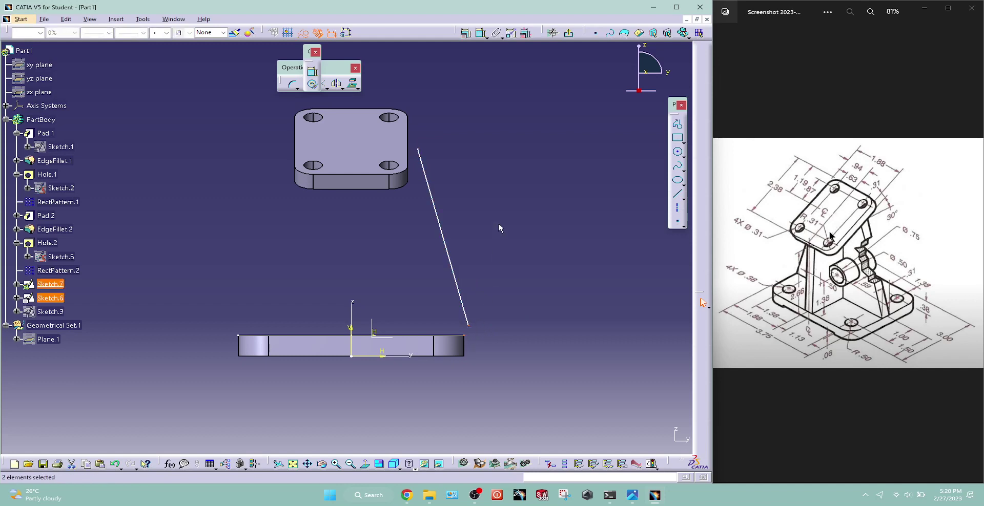
pyautogui.click(466, 32)
pyautogui.click(596, 323)
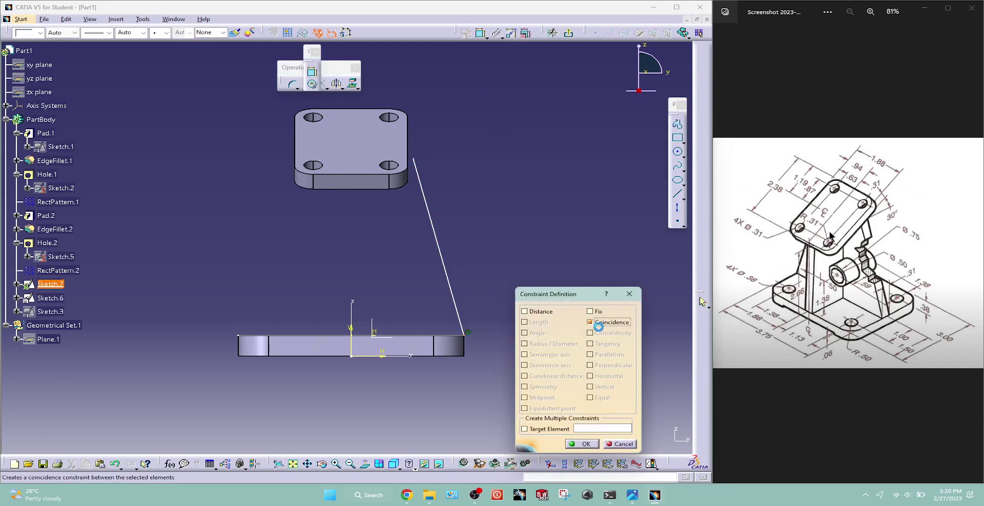
pyautogui.click(582, 444)
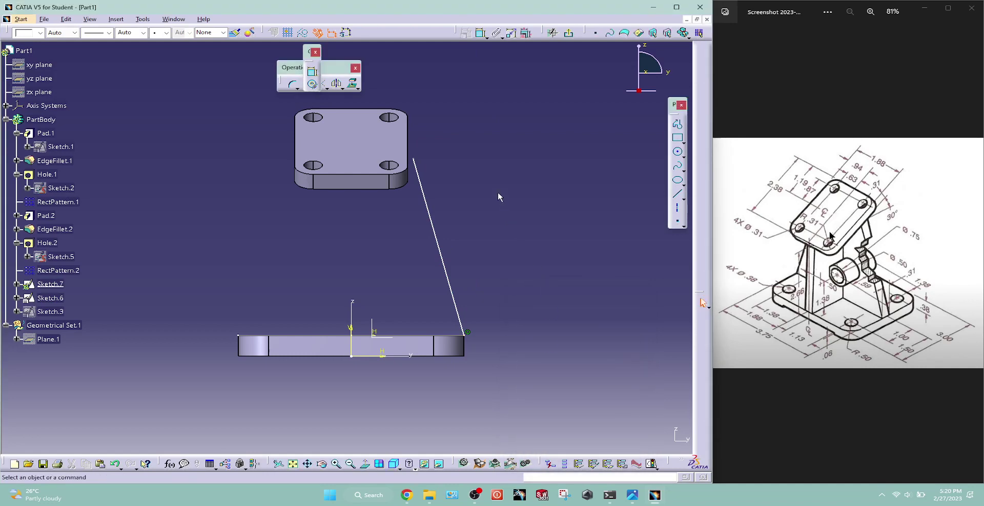
pyautogui.moveTo(498, 197); pyautogui.dragTo(390, 202, button='middle')
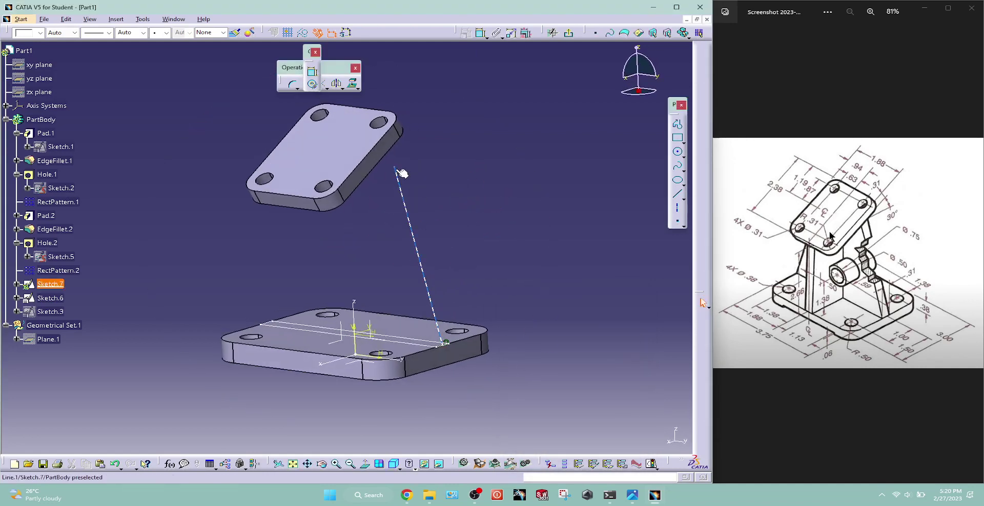
pyautogui.click(393, 153)
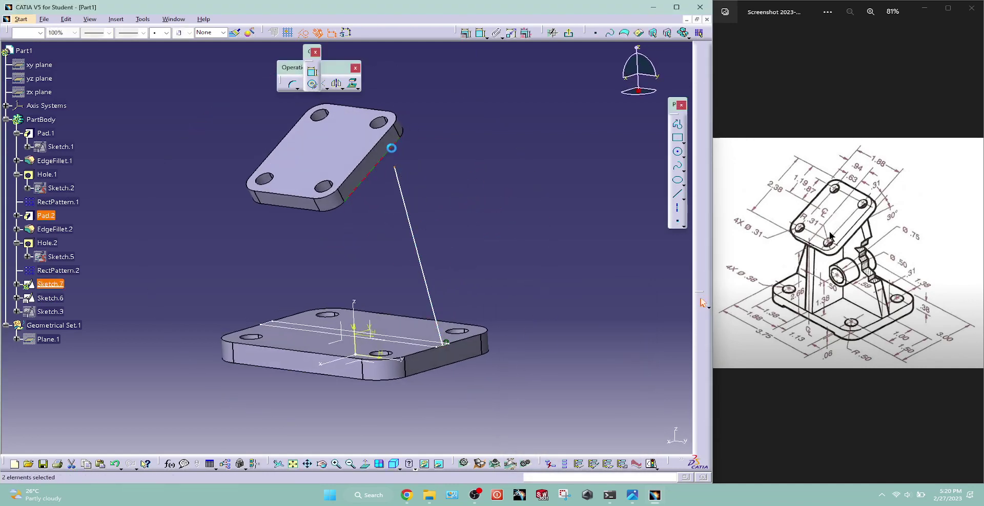
pyautogui.click(481, 34)
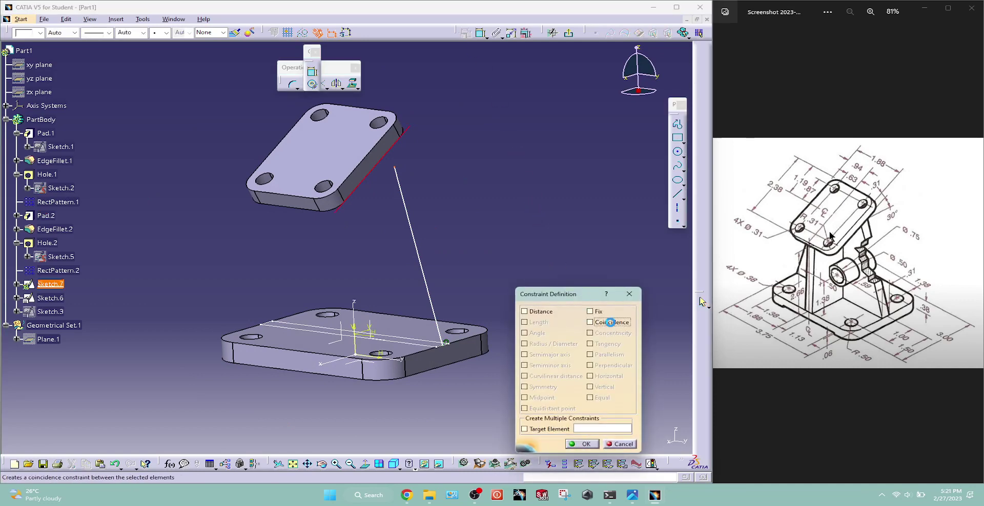
pyautogui.click(610, 322)
pyautogui.click(584, 444)
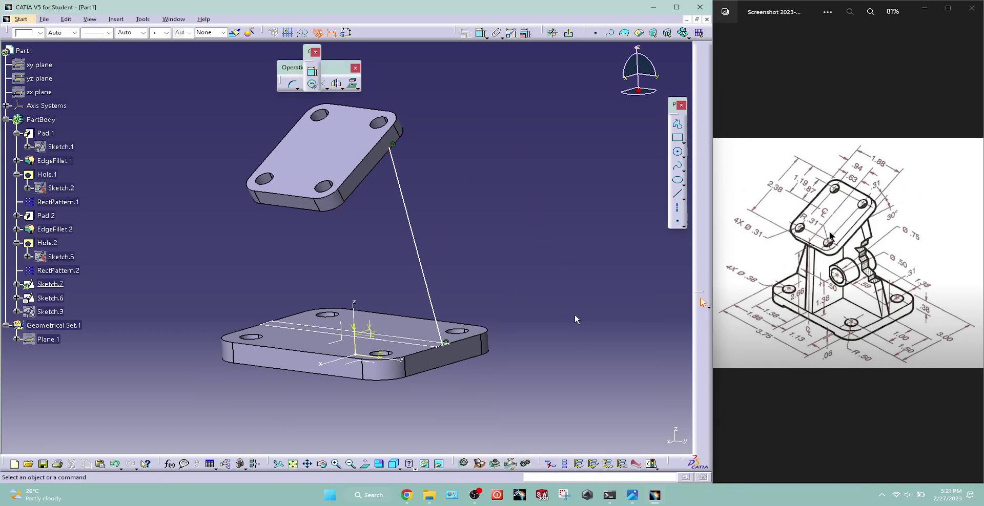
pyautogui.click(365, 464)
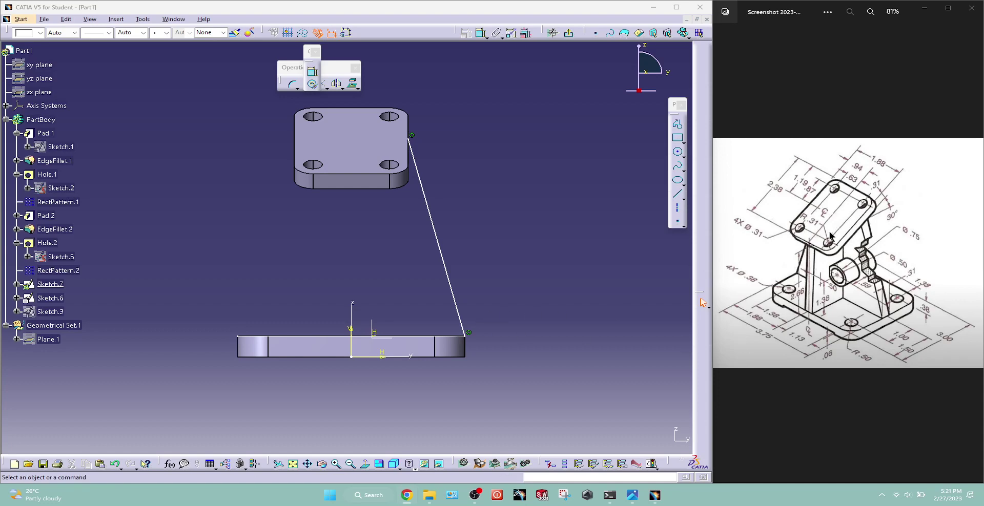
pyautogui.moveTo(472, 228)
pyautogui.mouseDown(button='middle')
pyautogui.moveTo(337, 311)
pyautogui.moveTo(314, 356)
pyautogui.moveTo(333, 287)
pyautogui.mouseUp(button='middle')
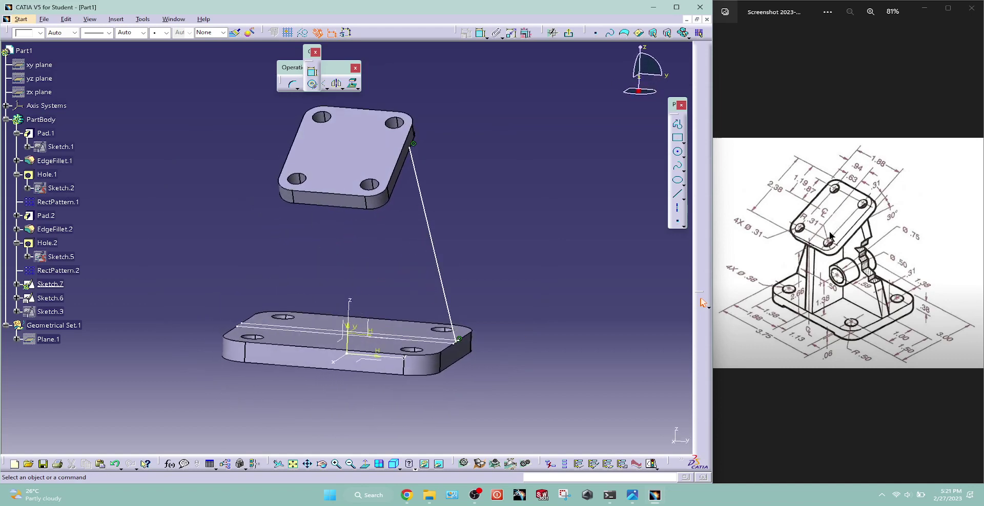
pyautogui.click(830, 237)
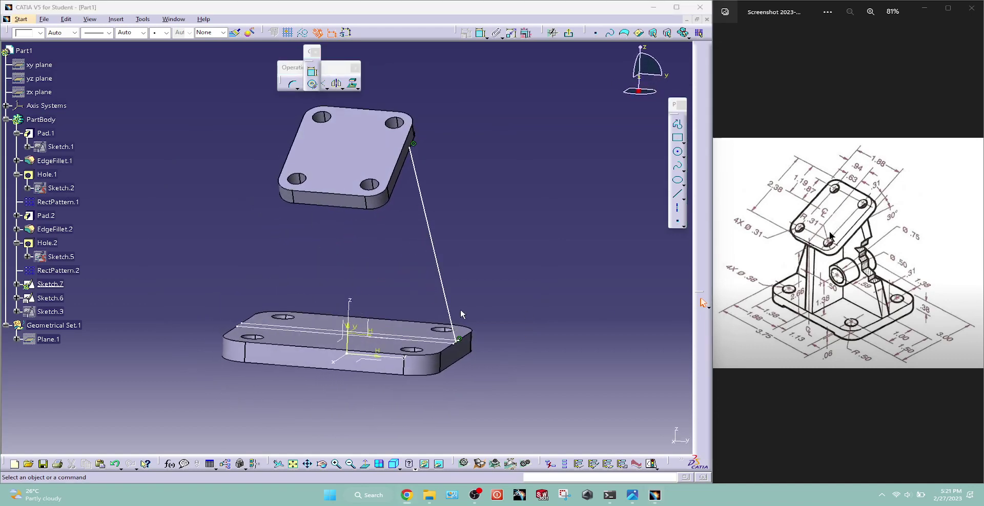
pyautogui.click(367, 464)
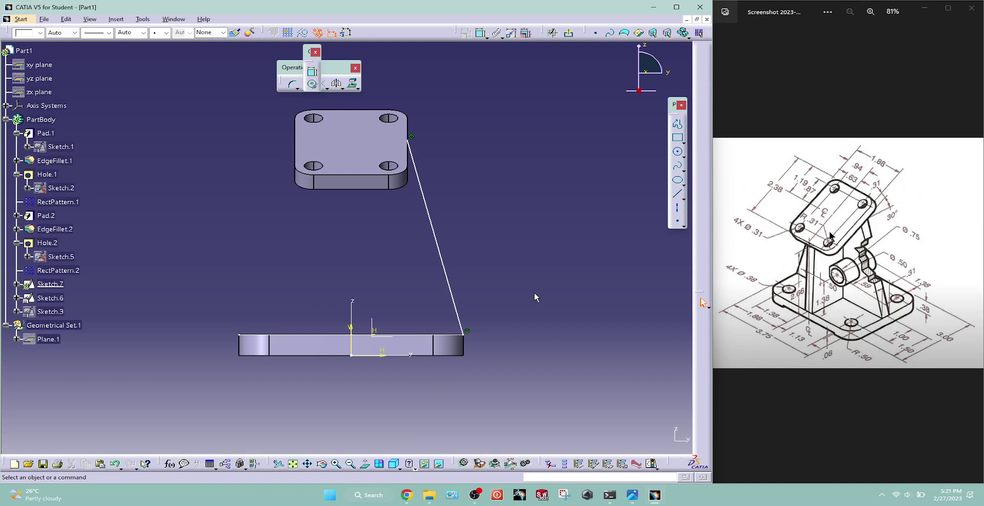
pyautogui.click(650, 463)
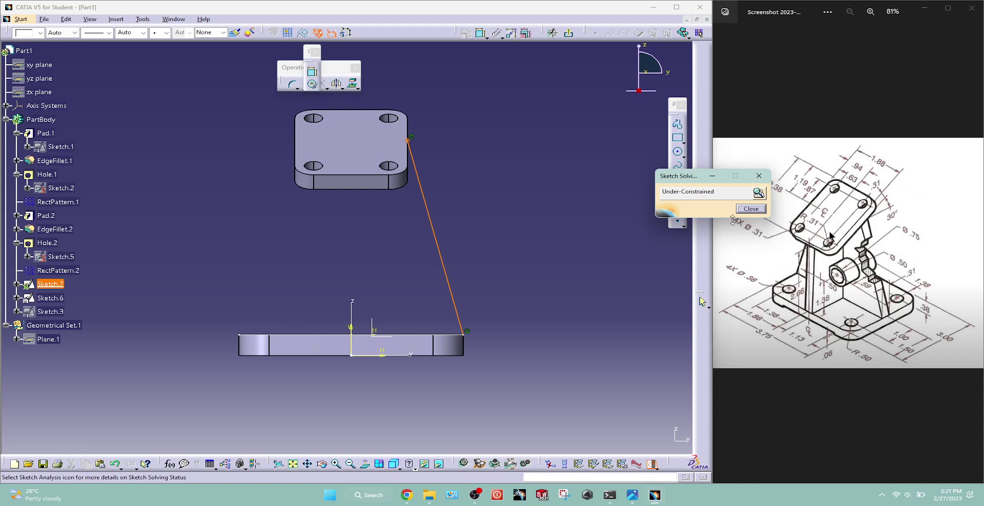
pyautogui.click(756, 213)
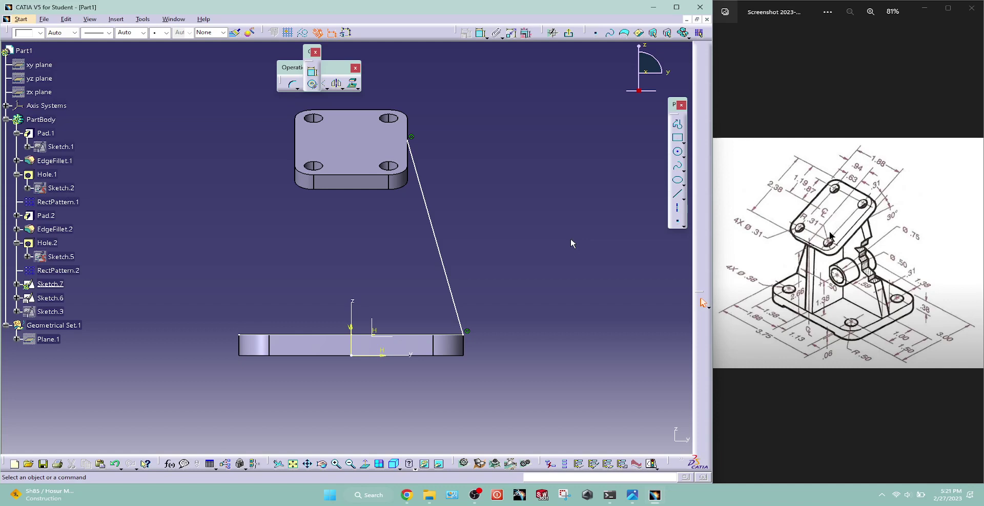
# Orbit and pan the model to inspect where the line meets the tilted plate's underside
pyautogui.moveTo(486, 198)
pyautogui.mouseDown(button='middle')
pyautogui.moveTo(241, 240)
pyautogui.moveTo(339, 271)
pyautogui.moveTo(176, 260)
pyautogui.mouseUp(button='middle')
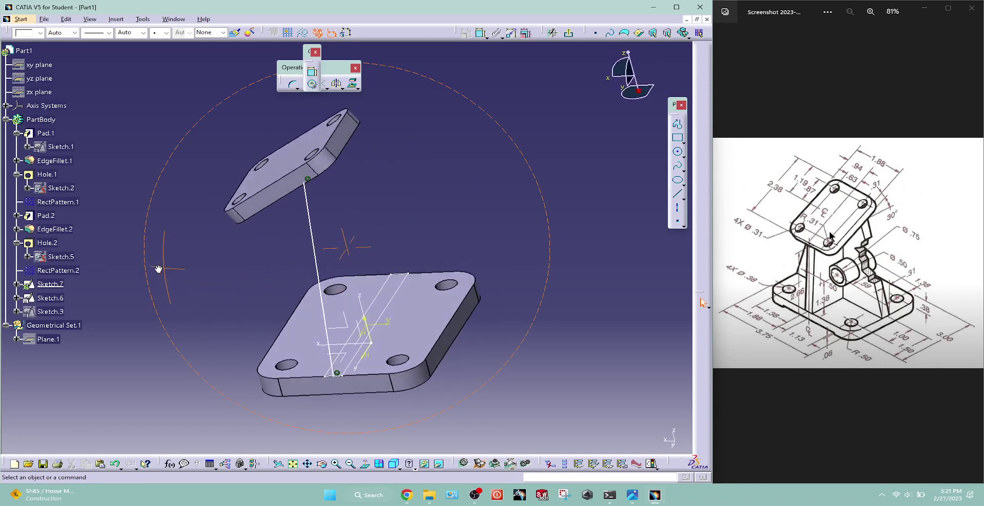
pyautogui.moveTo(347, 242); pyautogui.dragTo(283, 202, button='middle')
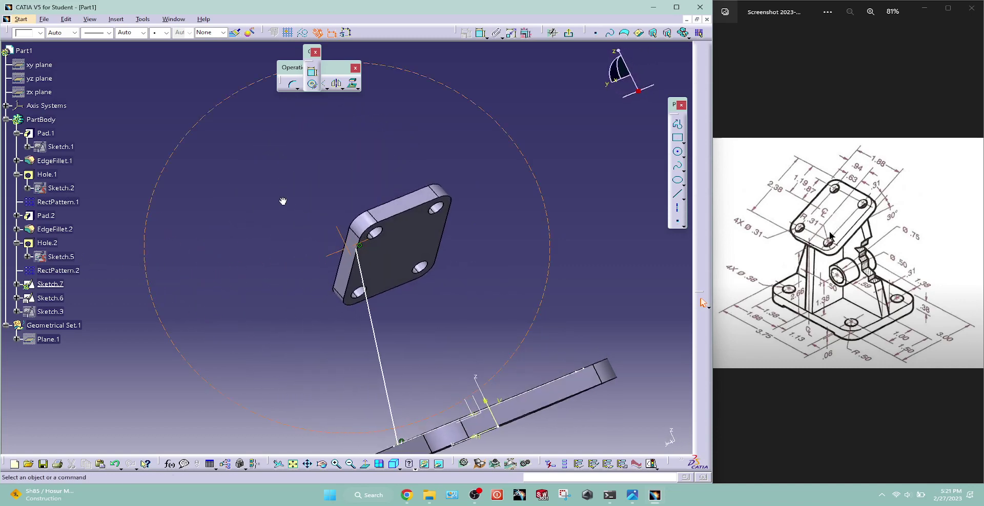
pyautogui.moveTo(301, 245)
pyautogui.mouseDown(button='middle')
pyautogui.moveTo(295, 231)
pyautogui.moveTo(291, 244)
pyautogui.mouseUp(button='middle')
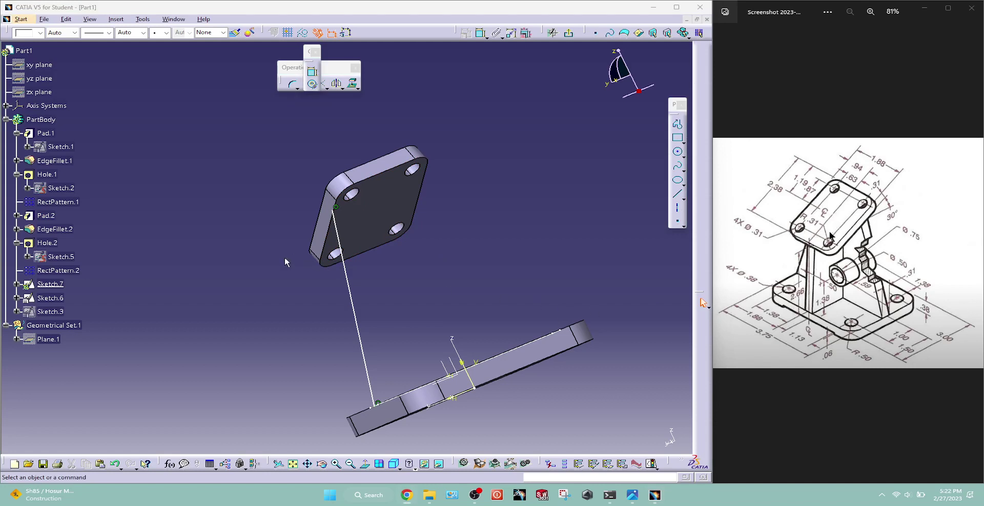
pyautogui.click(274, 277)
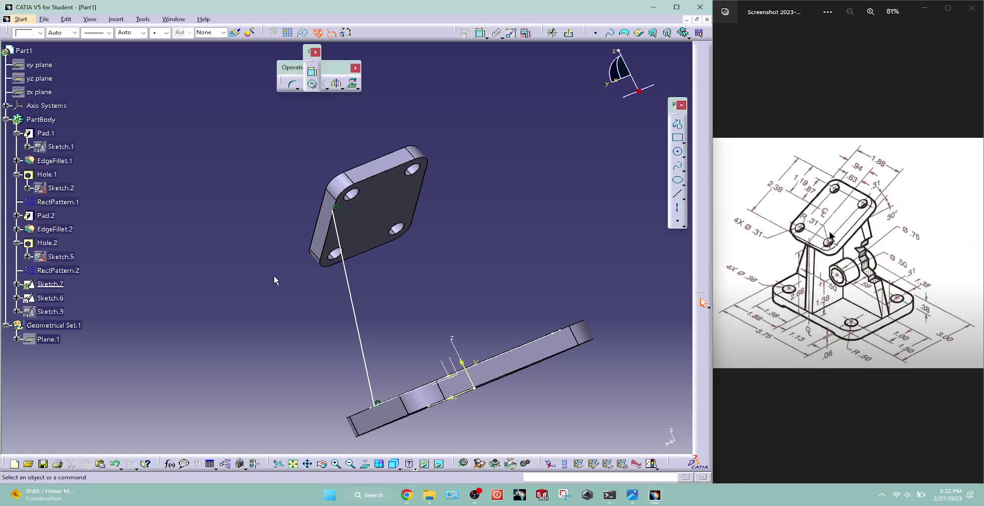
# Exit Sketch.7 to Part Design and rotate the view to show both plates edge-on
pyautogui.click(567, 34)
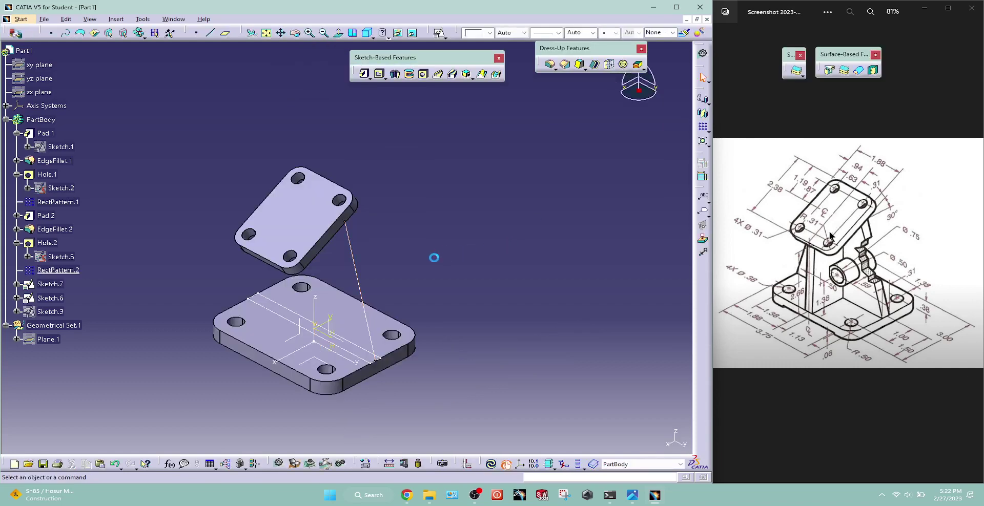
pyautogui.middleClick(478, 260)
pyautogui.moveTo(476, 260)
pyautogui.mouseDown(button='middle')
pyautogui.moveTo(505, 291)
pyautogui.moveTo(437, 321)
pyautogui.mouseUp(button='middle')
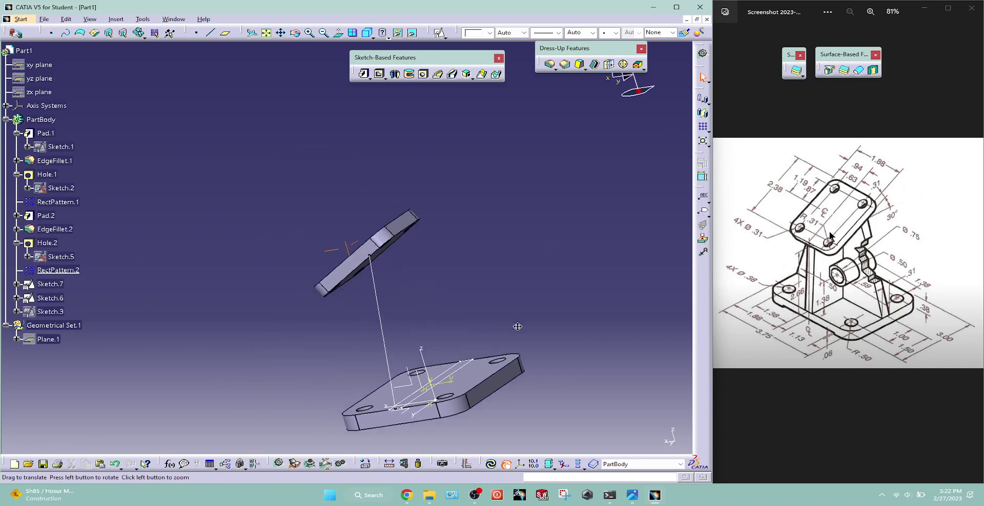
pyautogui.moveTo(588, 321); pyautogui.dragTo(389, 268, button='middle')
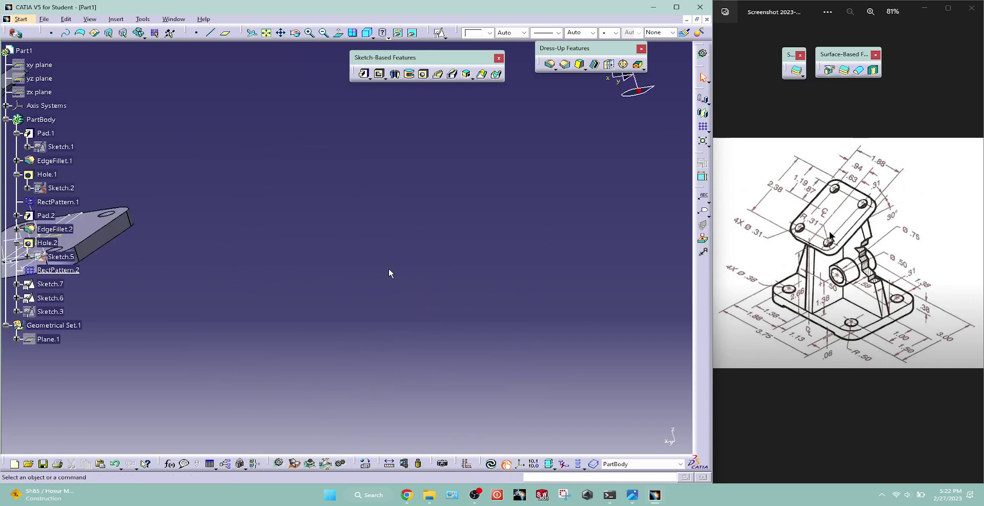
pyautogui.moveTo(220, 264)
pyautogui.mouseDown(button='middle')
pyautogui.moveTo(457, 344)
pyautogui.moveTo(358, 321)
pyautogui.moveTo(532, 307)
pyautogui.moveTo(472, 256)
pyautogui.moveTo(507, 292)
pyautogui.mouseUp(button='middle')
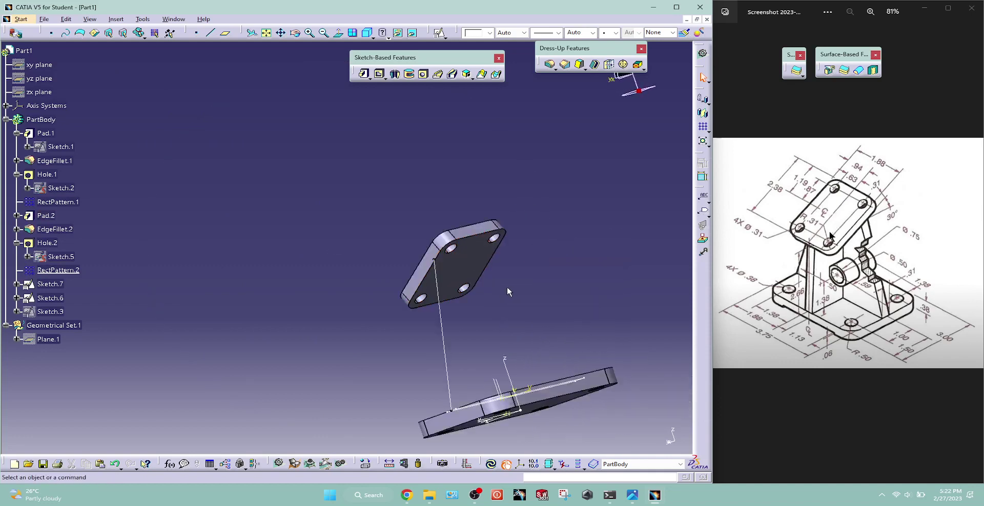
# Start a positioned sketch on the tilted plate's face and draw a rectangle across its upper tab
pyautogui.click(440, 32)
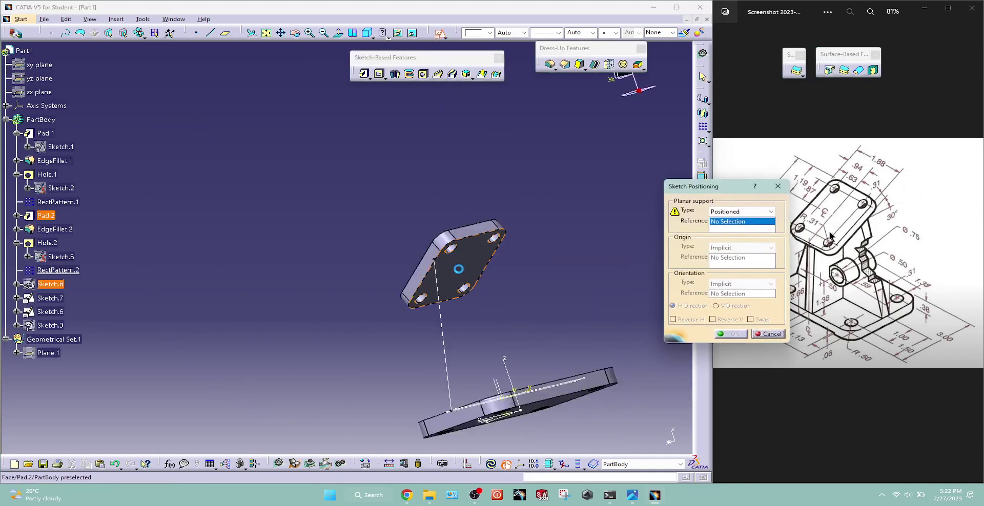
pyautogui.click(472, 267)
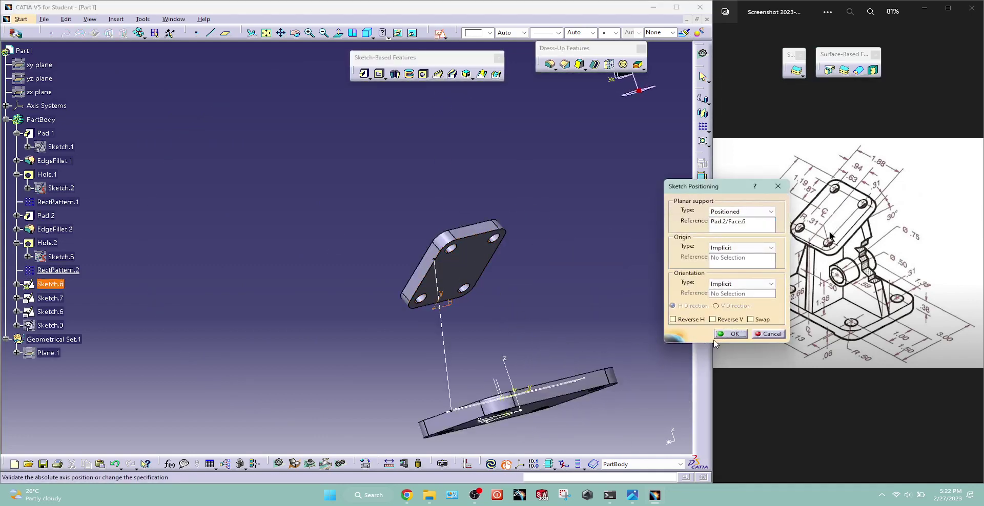
pyautogui.click(730, 334)
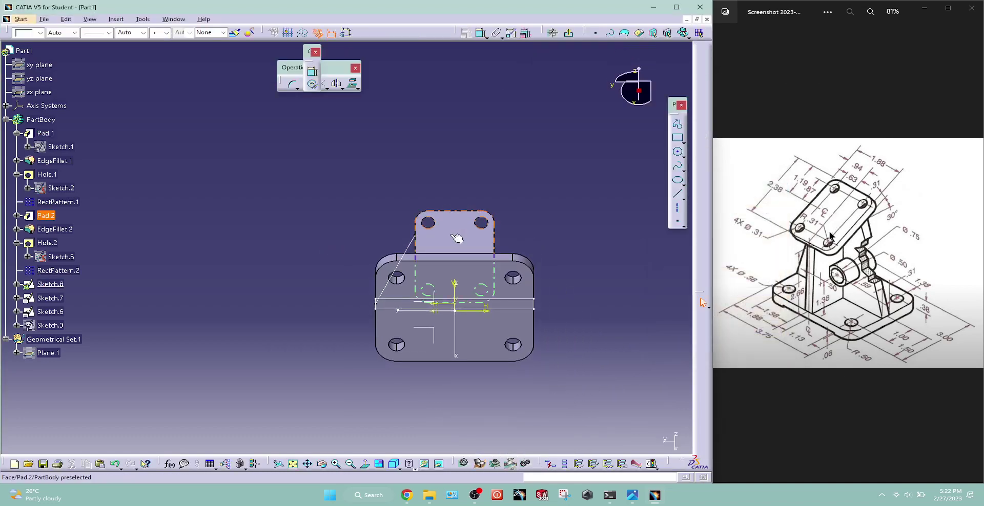
pyautogui.moveTo(441, 237)
pyautogui.mouseDown(button='middle')
pyautogui.moveTo(428, 146)
pyautogui.moveTo(547, 32)
pyautogui.mouseUp(button='middle')
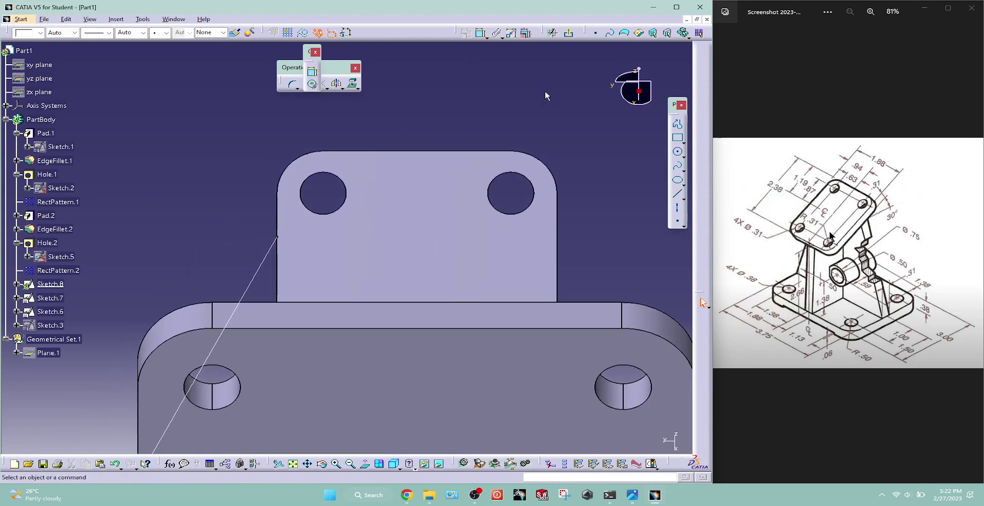
pyautogui.click(677, 139)
pyautogui.click(254, 221)
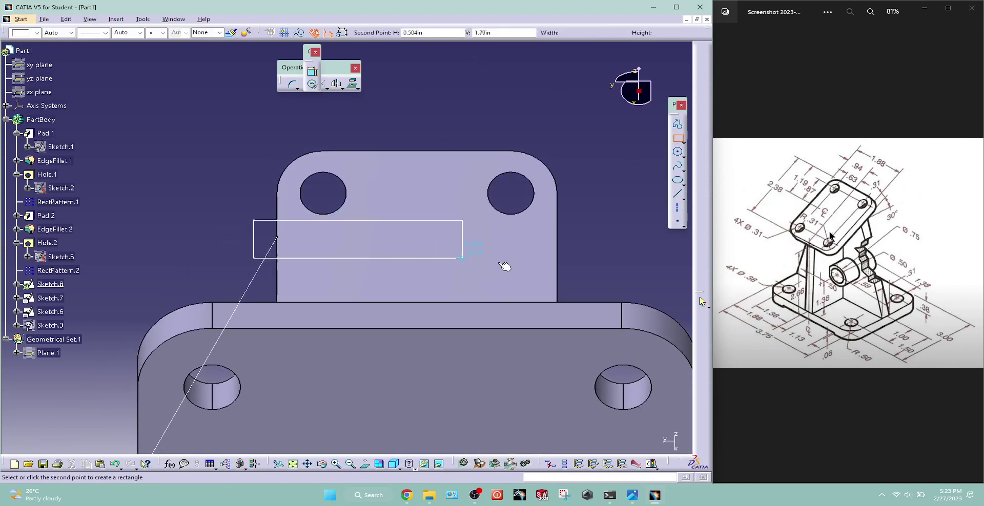
pyautogui.click(569, 256)
# Dimension the rectangle's height to 0.31
pyautogui.click(482, 32)
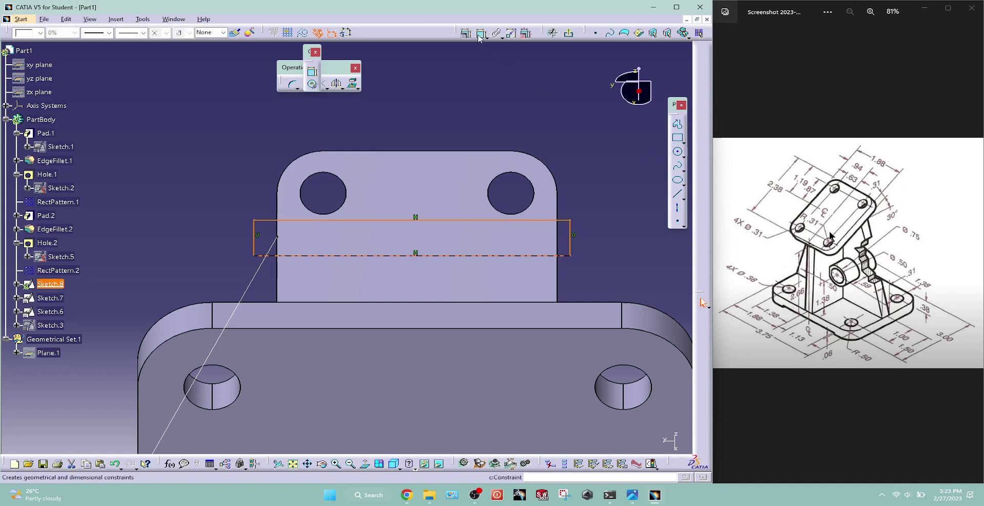
pyautogui.click(569, 245)
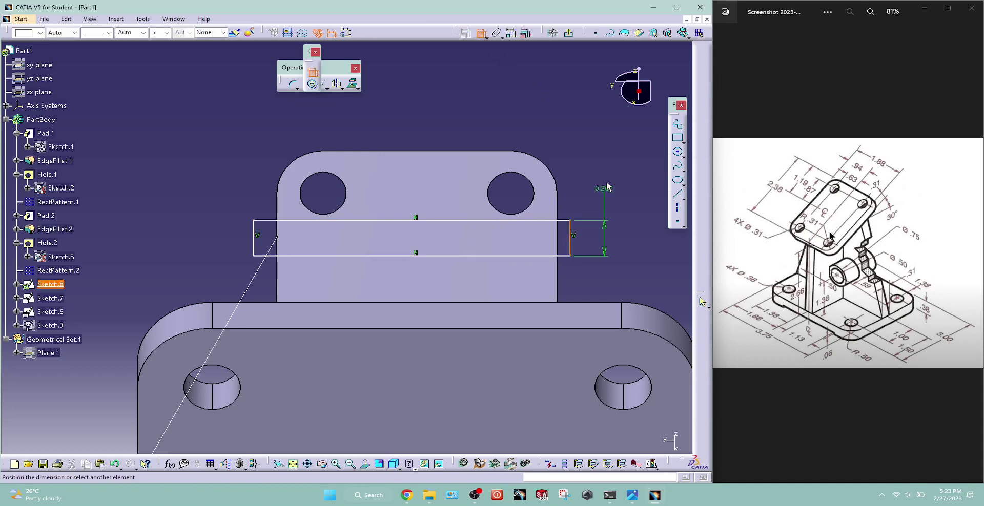
pyautogui.doubleClick(608, 186)
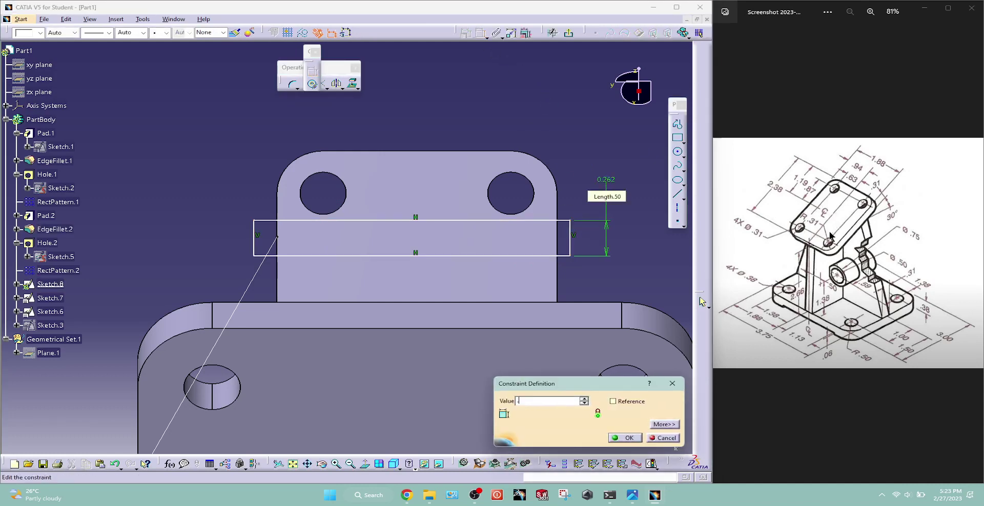
pyautogui.write('31')
pyautogui.press('Return')
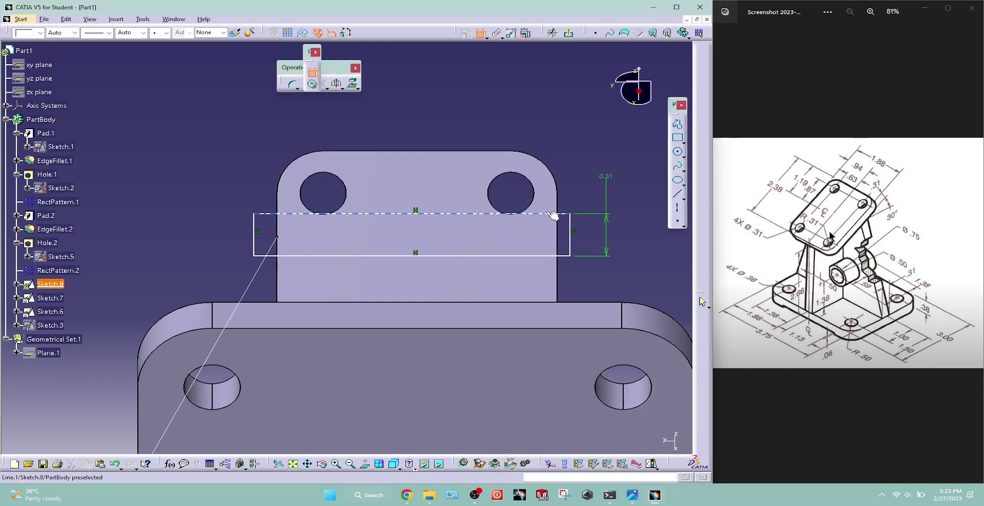
# Make the rectangle's left and right edges coincide with the tab's side edges
pyautogui.click(568, 237)
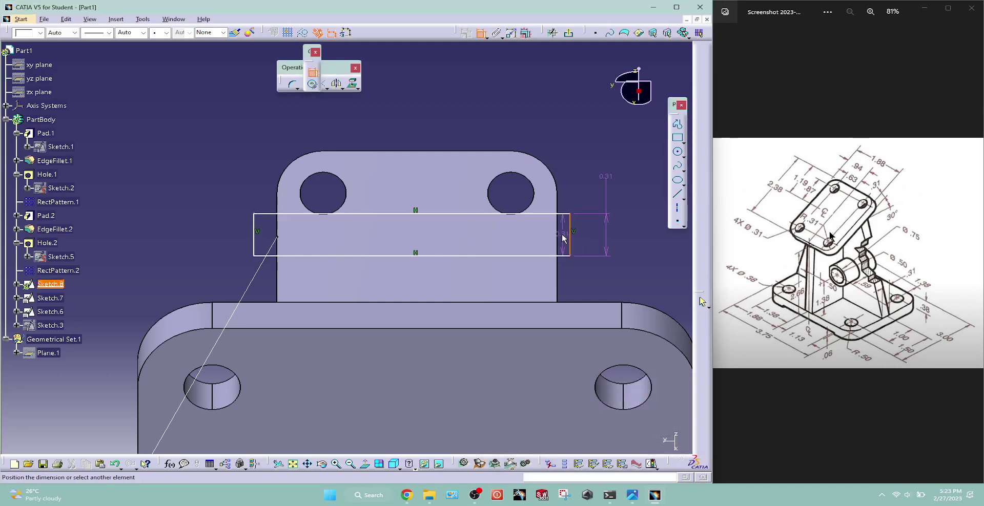
pyautogui.click(558, 229)
pyautogui.rightClick(575, 138)
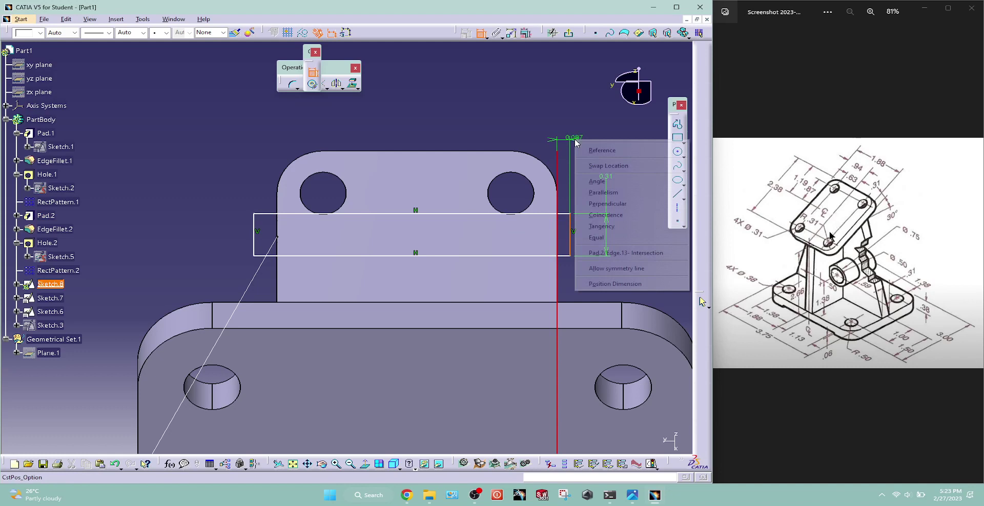
pyautogui.click(608, 215)
pyautogui.click(245, 229)
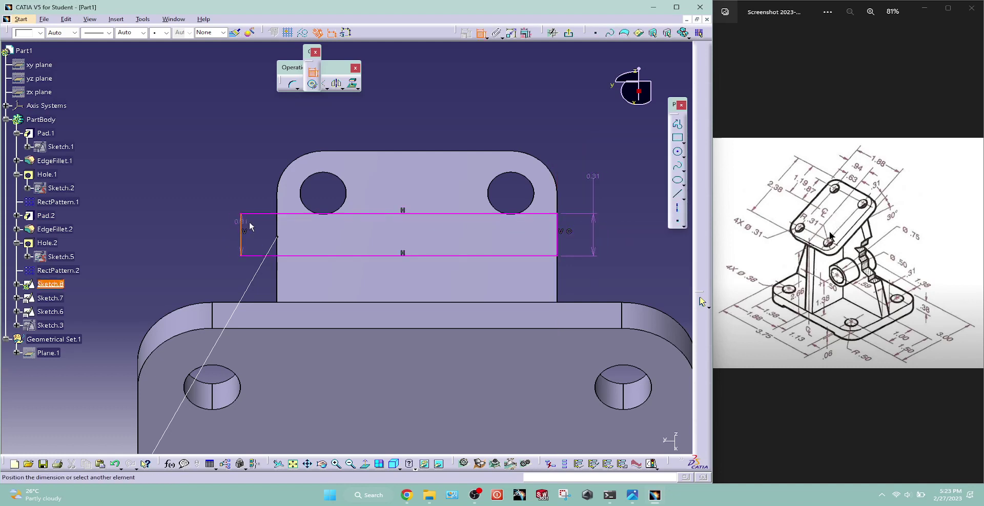
pyautogui.click(278, 226)
pyautogui.rightClick(279, 220)
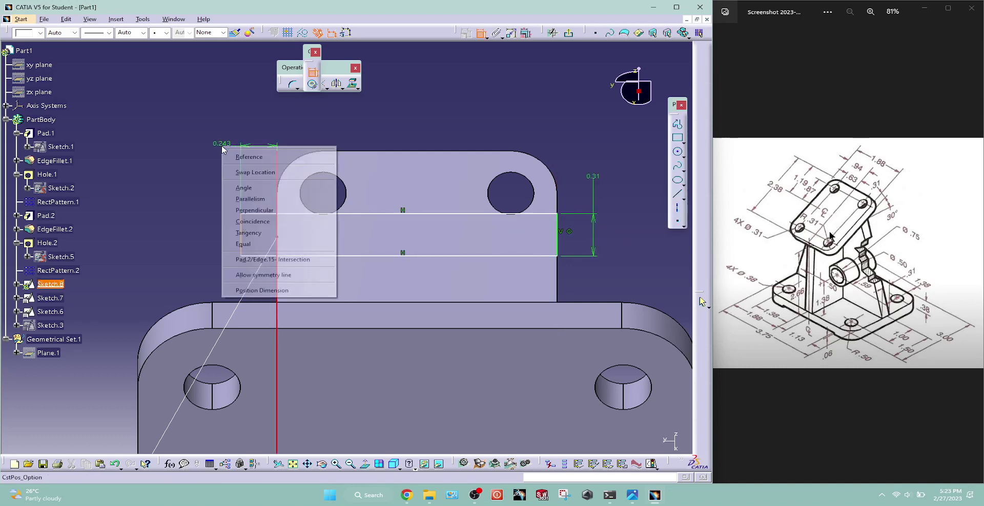
pyautogui.click(265, 221)
# Add a midpoint constraint between the rectangle's left edge and corner, then exit to Part Design
pyautogui.click(274, 245)
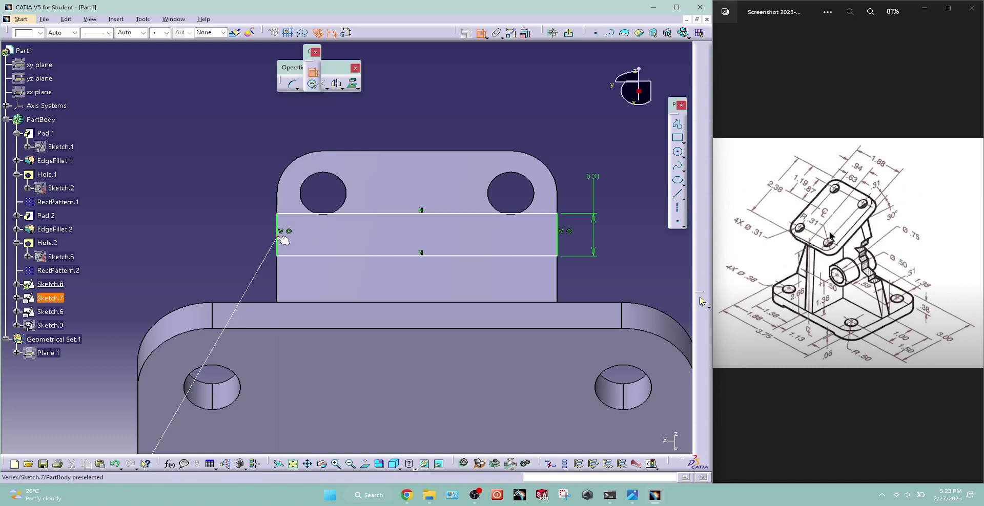
pyautogui.click(277, 215)
pyautogui.rightClick(239, 219)
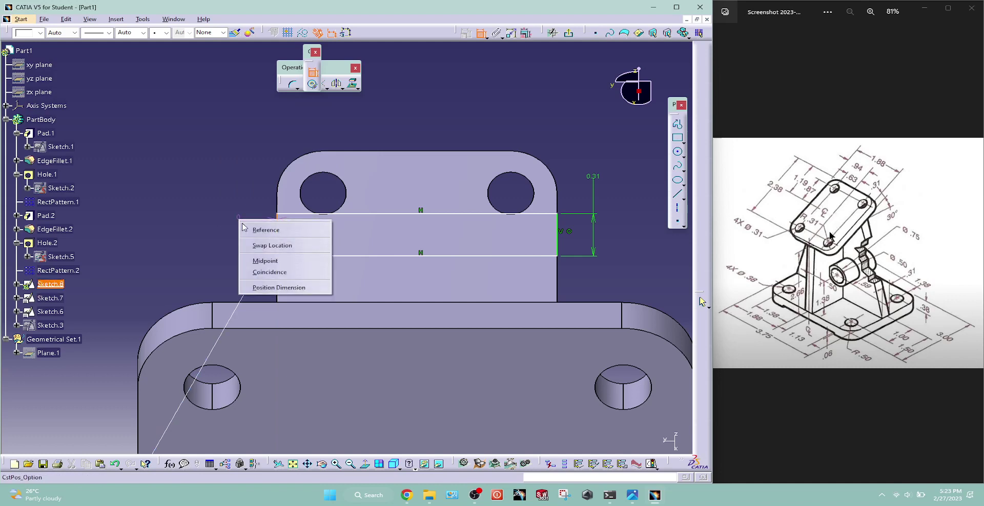
pyautogui.click(267, 260)
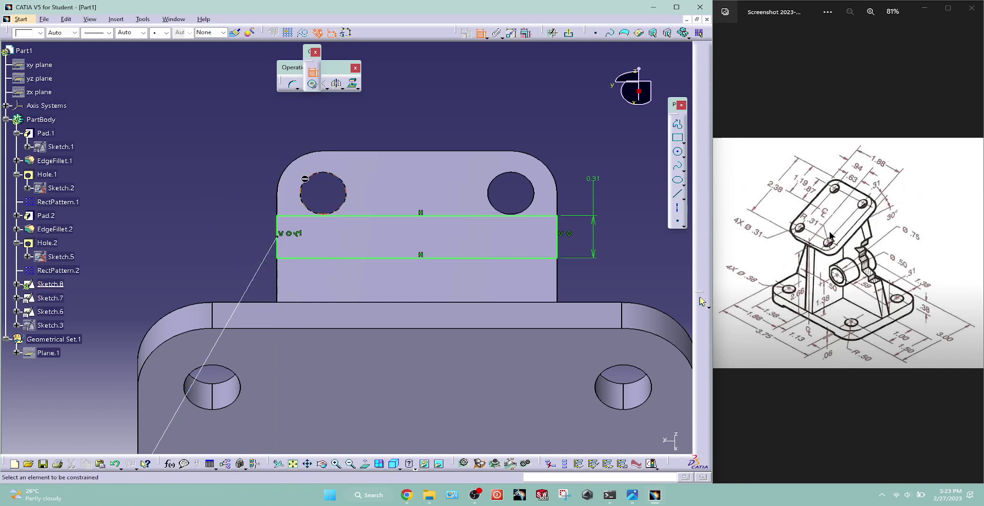
pyautogui.click(568, 33)
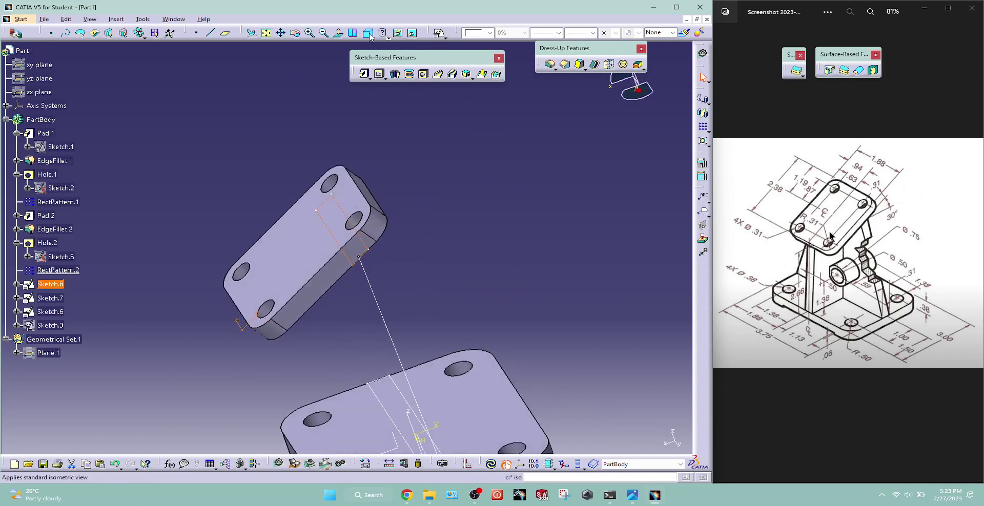
# Set up a multi-sections solid with Sketch.6 and Sketch.8 as sections and Sketch.7 as guide
pyautogui.moveTo(451, 169)
pyautogui.mouseDown(button='middle')
pyautogui.moveTo(462, 208)
pyautogui.moveTo(530, 201)
pyautogui.mouseUp(button='middle')
pyautogui.click(461, 210)
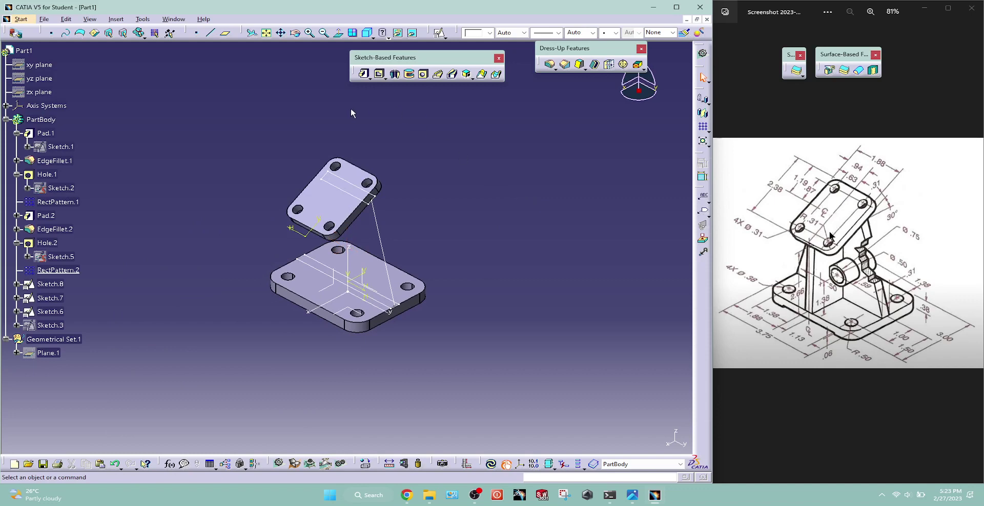
pyautogui.click(482, 74)
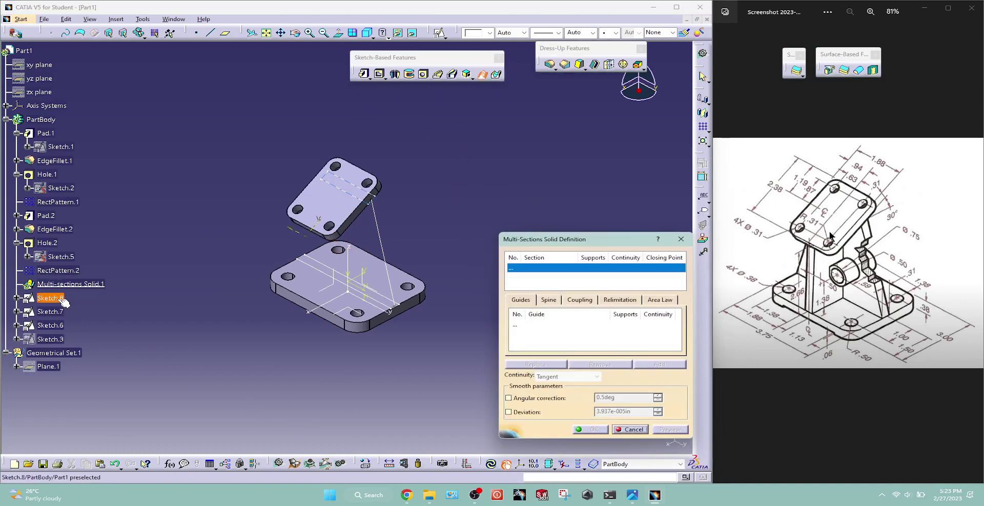
pyautogui.click(56, 326)
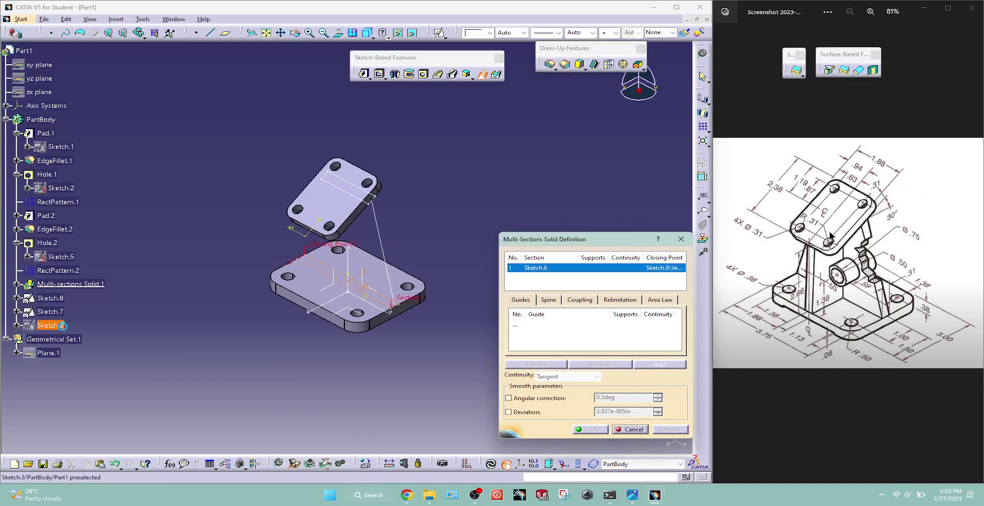
pyautogui.click(62, 298)
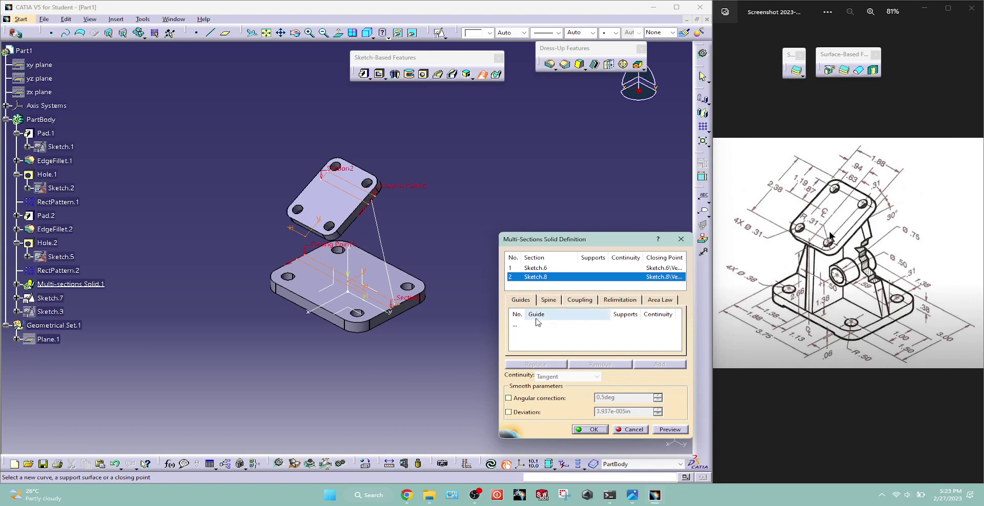
pyautogui.click(519, 325)
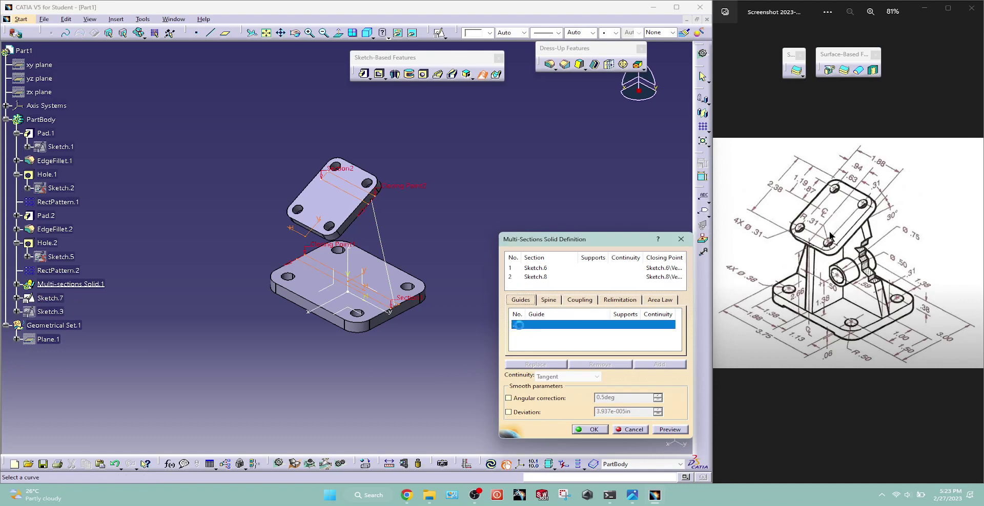
pyautogui.click(378, 231)
pyautogui.click(660, 429)
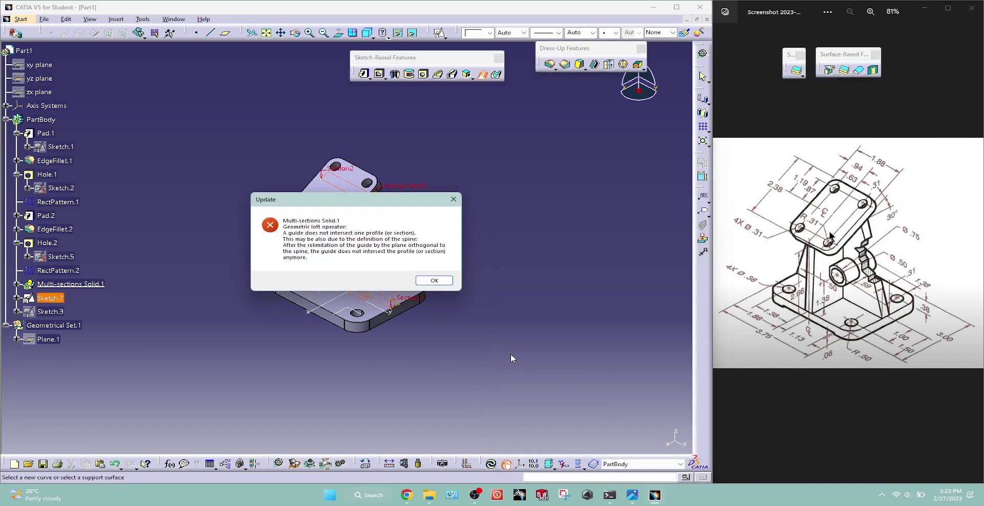
pyautogui.click(433, 282)
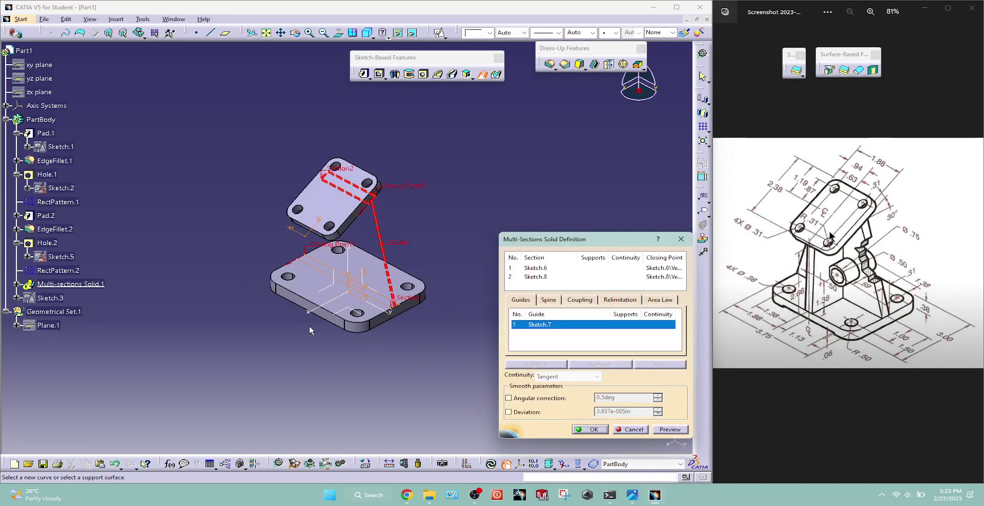
# Move Section 1's closing point to its corner vertex and preview again, which still errors
pyautogui.rightClick(341, 246)
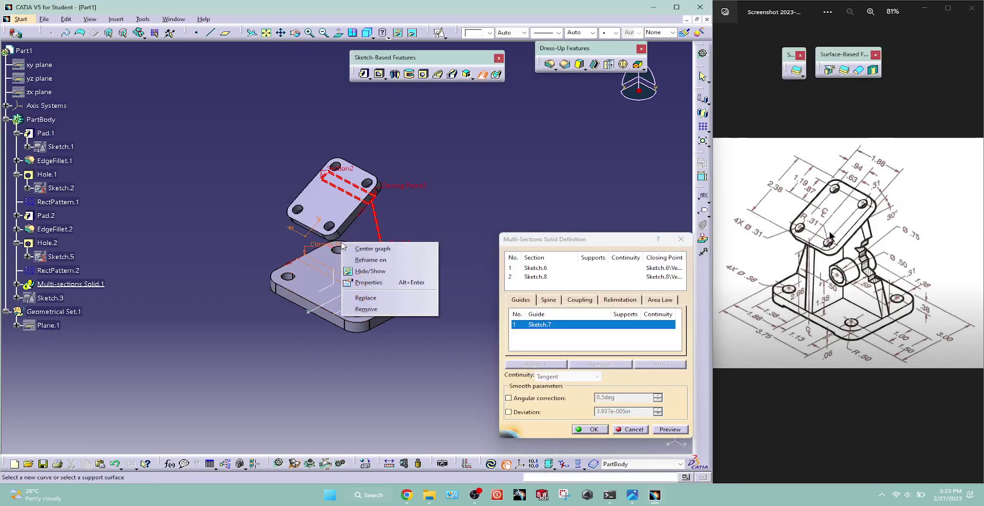
pyautogui.click(375, 298)
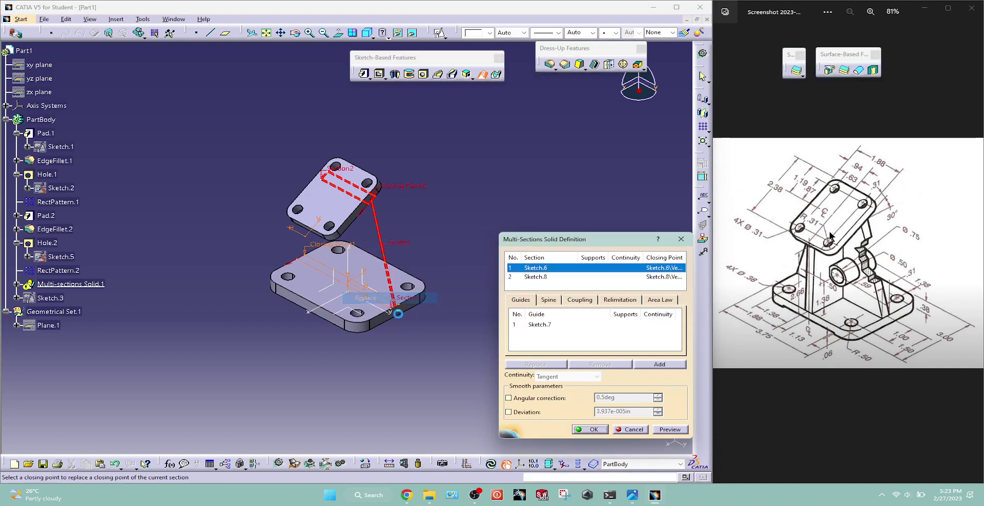
pyautogui.click(400, 306)
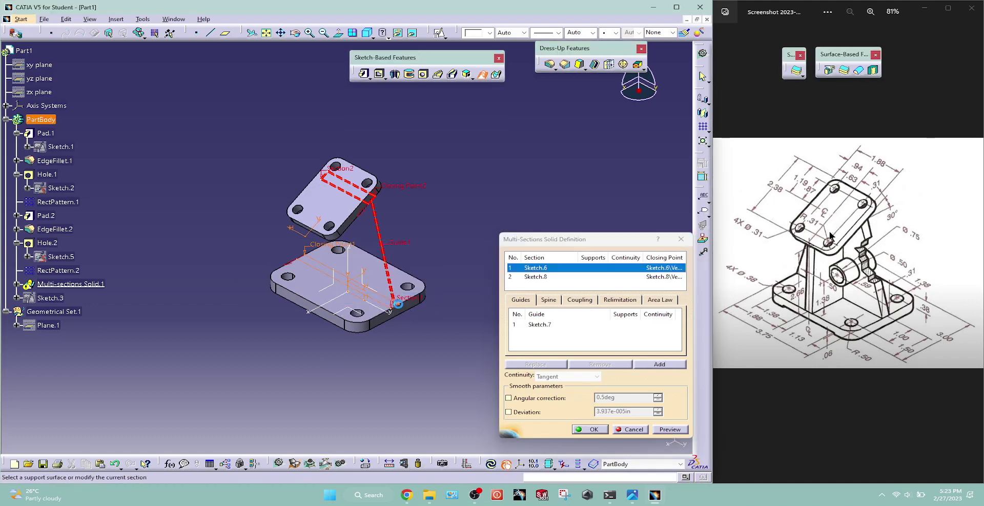
pyautogui.click(676, 430)
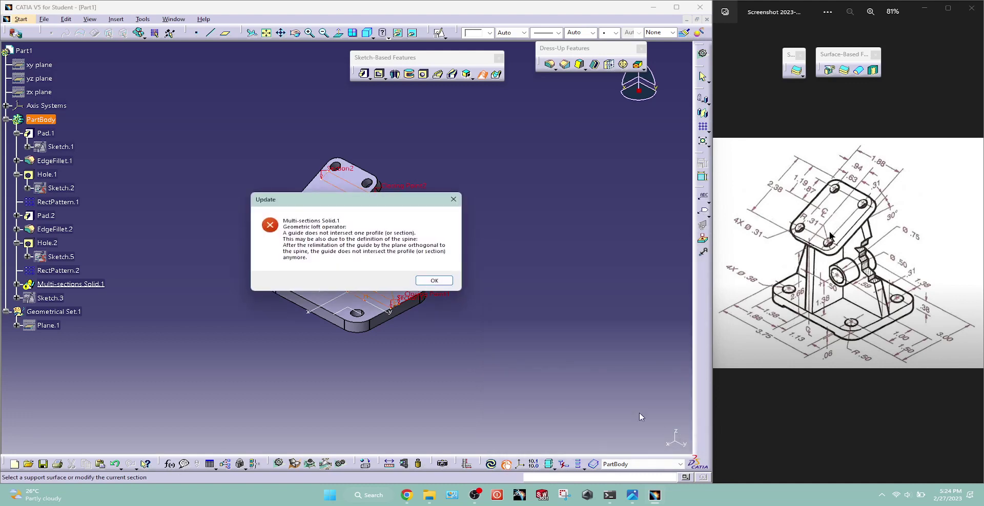
pyautogui.click(447, 282)
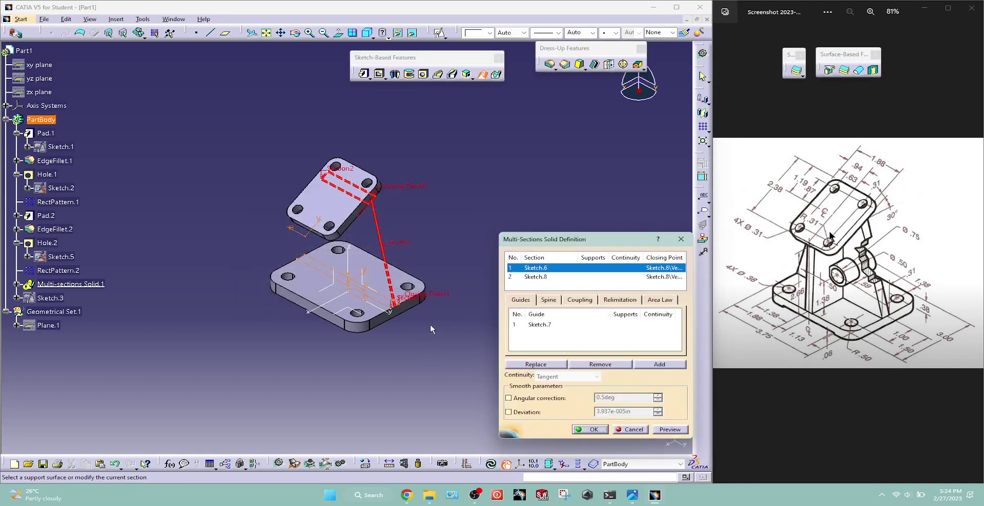
pyautogui.moveTo(429, 324)
pyautogui.mouseDown(button='middle')
pyautogui.moveTo(327, 201)
pyautogui.moveTo(341, 276)
pyautogui.moveTo(339, 240)
pyautogui.mouseUp(button='middle')
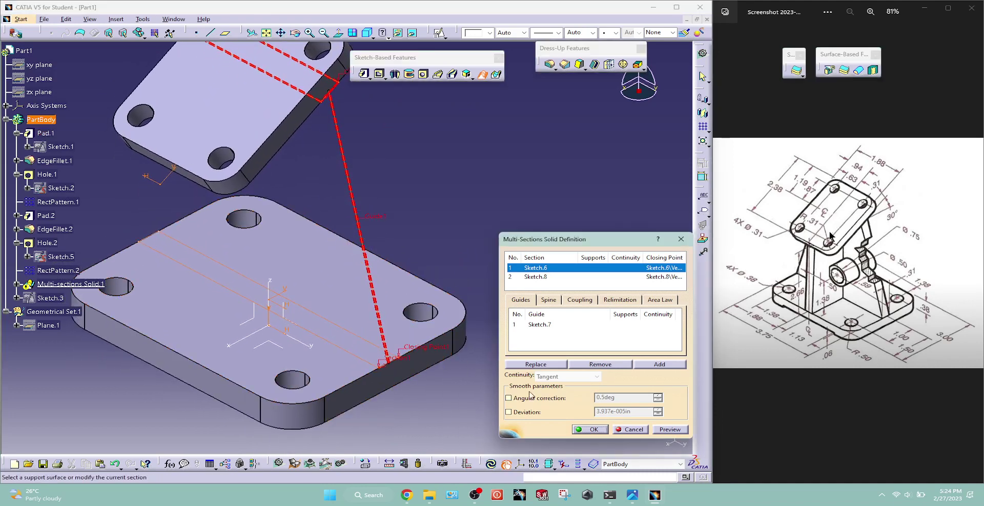
# Preview the loft once more, dismiss the error, and re-centre the view on the plates
pyautogui.click(590, 430)
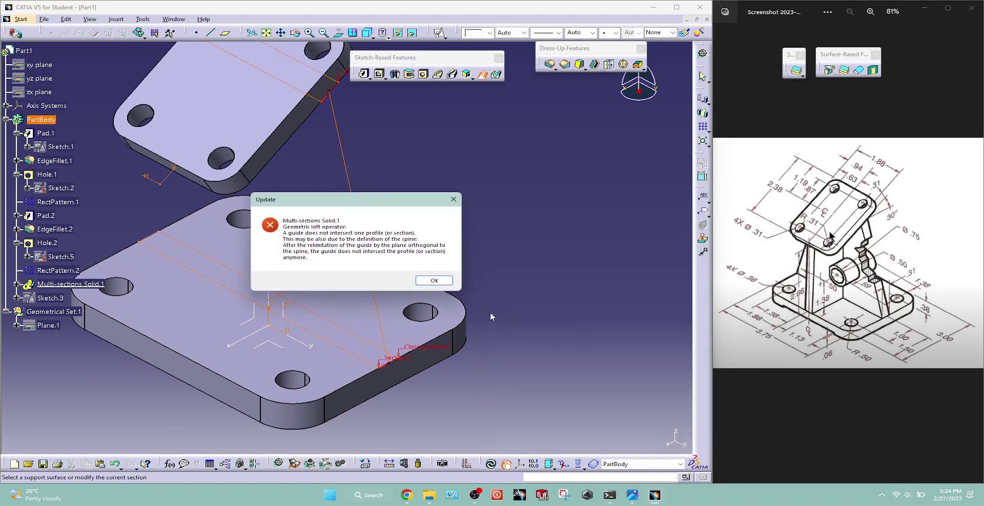
pyautogui.click(435, 281)
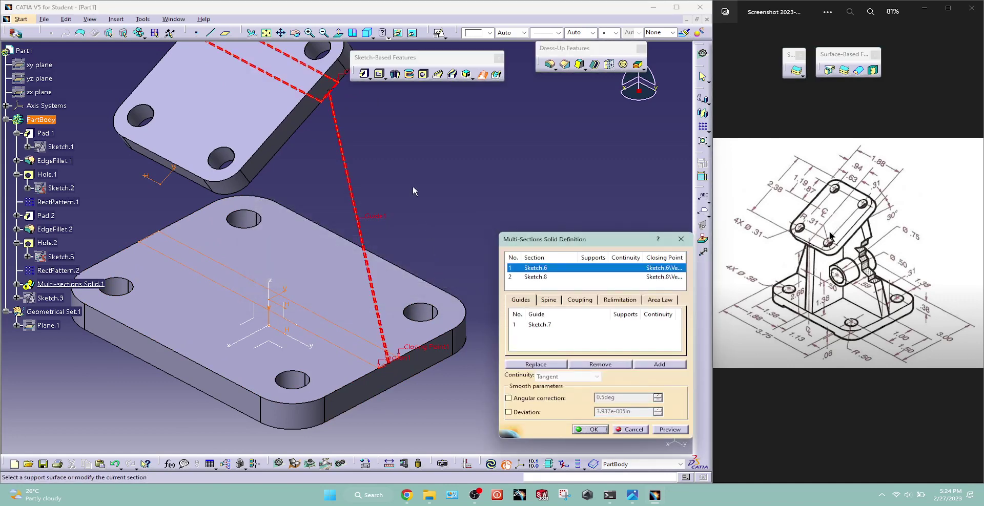
pyautogui.middleClick(436, 223)
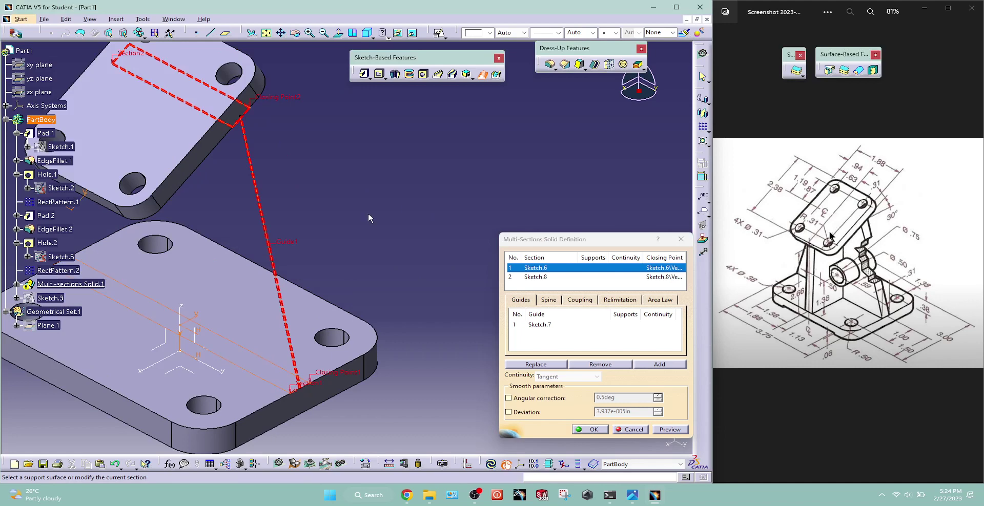
pyautogui.moveTo(368, 213); pyautogui.dragTo(487, 232, button='middle')
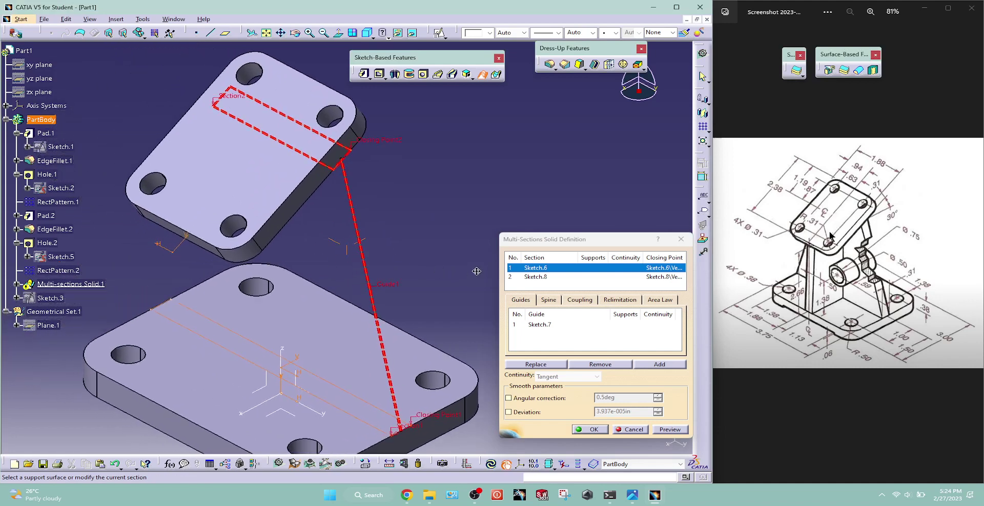
# Remove Sketch.7 as guide, use it as the spine, and create the lofted web
pyautogui.click(551, 325)
pyautogui.rightClick(551, 324)
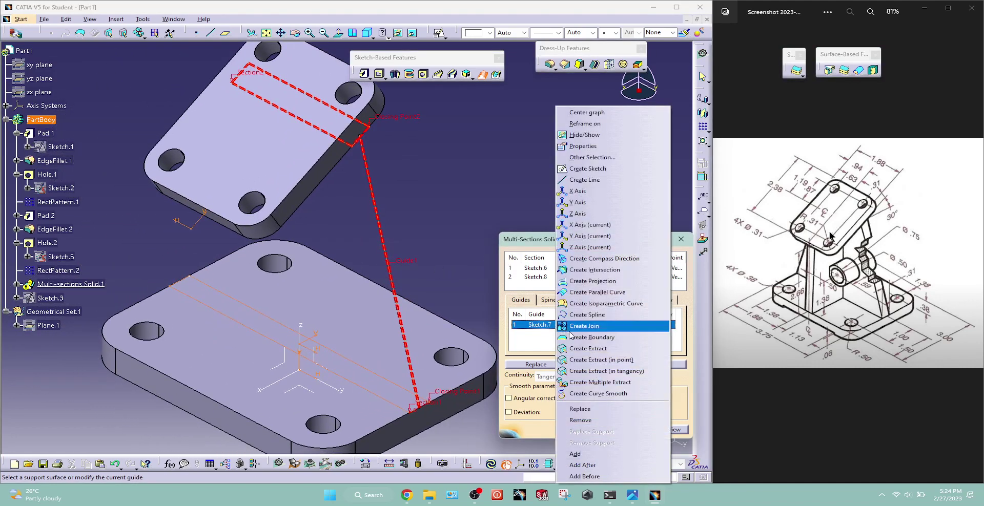
pyautogui.click(574, 420)
pyautogui.click(556, 301)
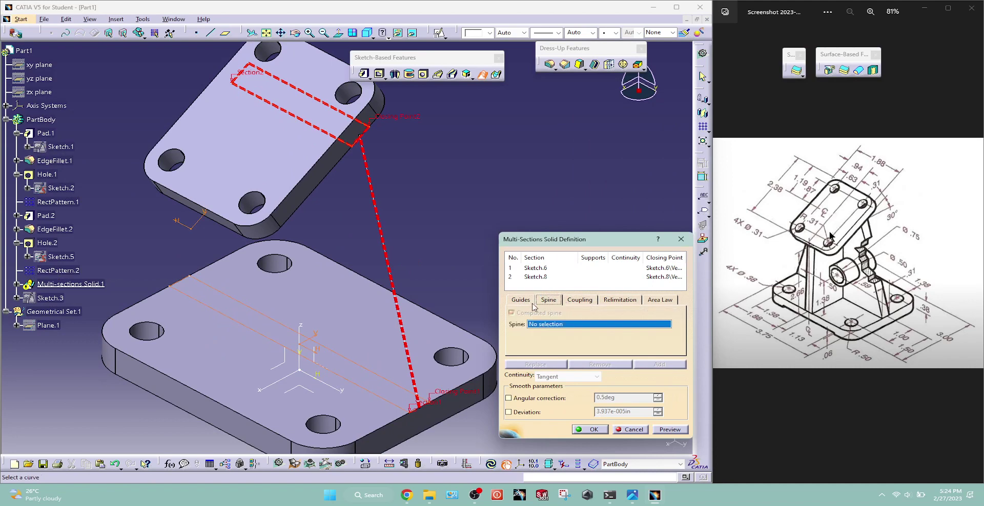
pyautogui.click(388, 237)
pyautogui.click(680, 431)
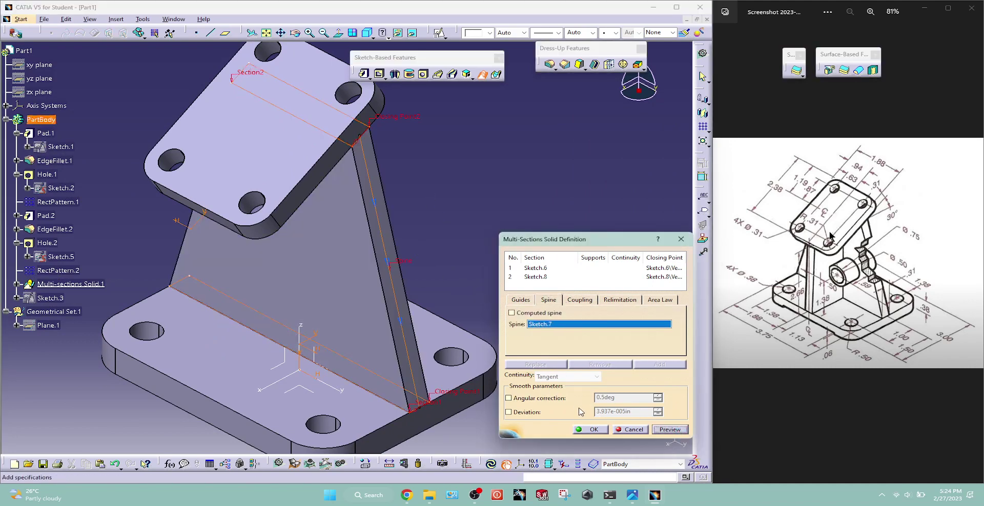
pyautogui.click(593, 430)
pyautogui.moveTo(476, 247)
pyautogui.mouseDown(button='middle')
pyautogui.moveTo(517, 224)
pyautogui.moveTo(153, 243)
pyautogui.moveTo(222, 260)
pyautogui.moveTo(139, 249)
pyautogui.mouseUp(button='middle')
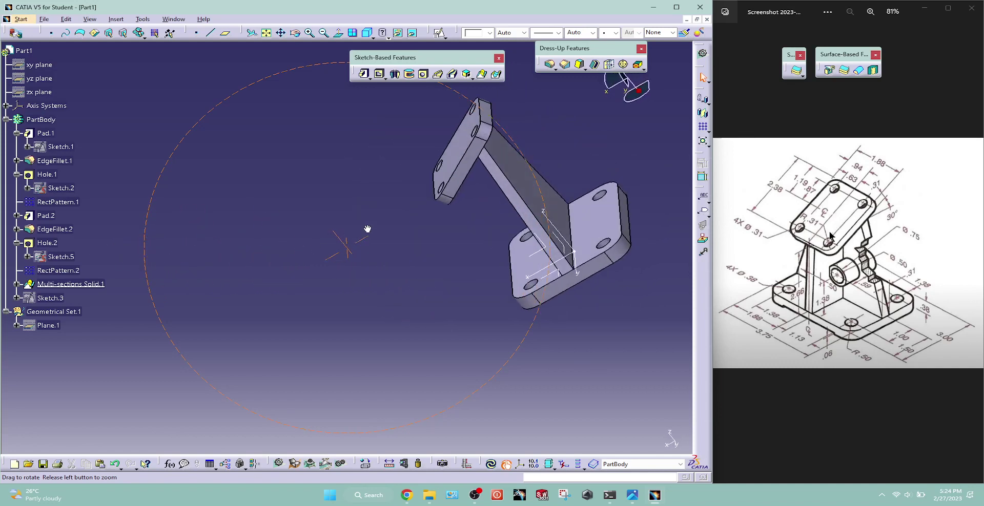
# Orbit the finished bracket from several angles, then select Part1 for a new positioned sketch
pyautogui.moveTo(138, 249); pyautogui.dragTo(461, 187, button='middle')
pyautogui.click(830, 236)
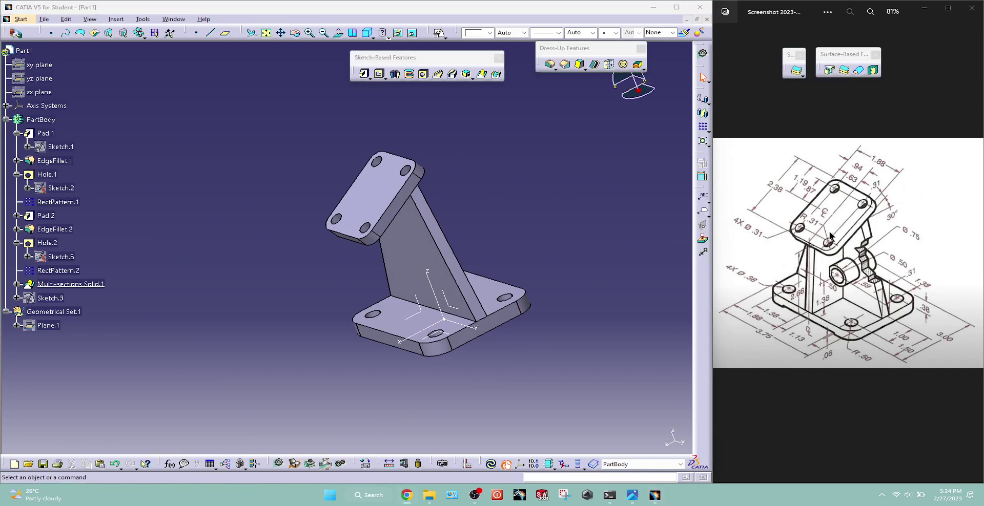
pyautogui.moveTo(271, 226)
pyautogui.mouseDown(button='middle')
pyautogui.moveTo(377, 261)
pyautogui.moveTo(395, 280)
pyautogui.mouseUp(button='middle')
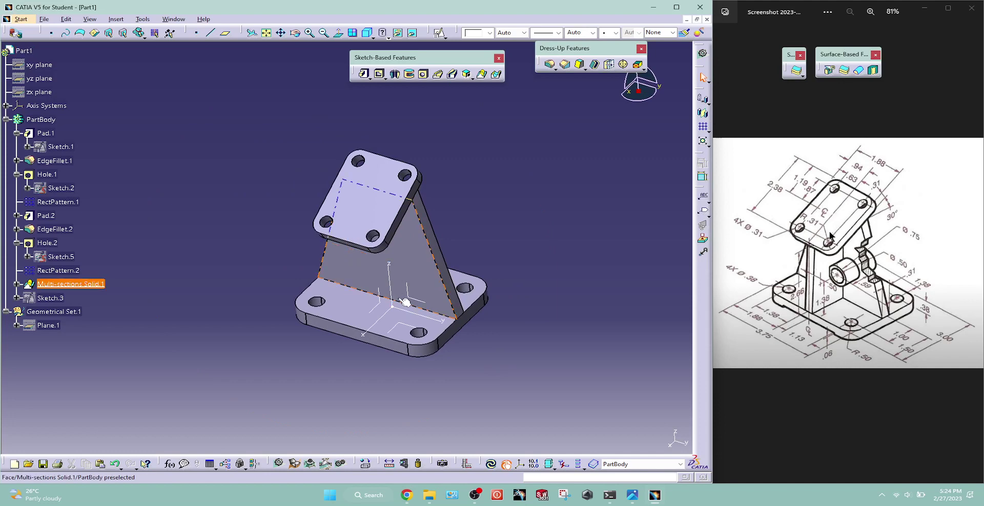
pyautogui.moveTo(319, 375); pyautogui.dragTo(313, 331, button='middle')
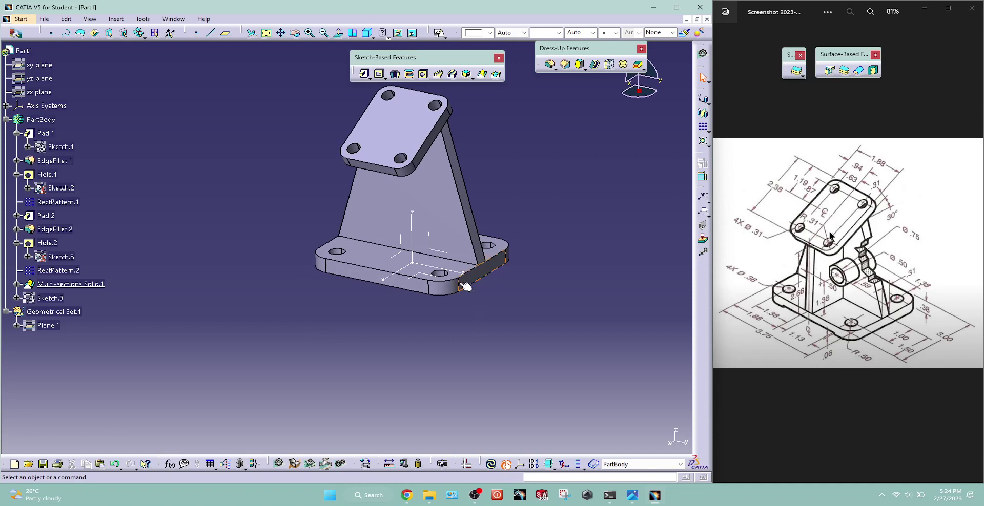
pyautogui.click(436, 251)
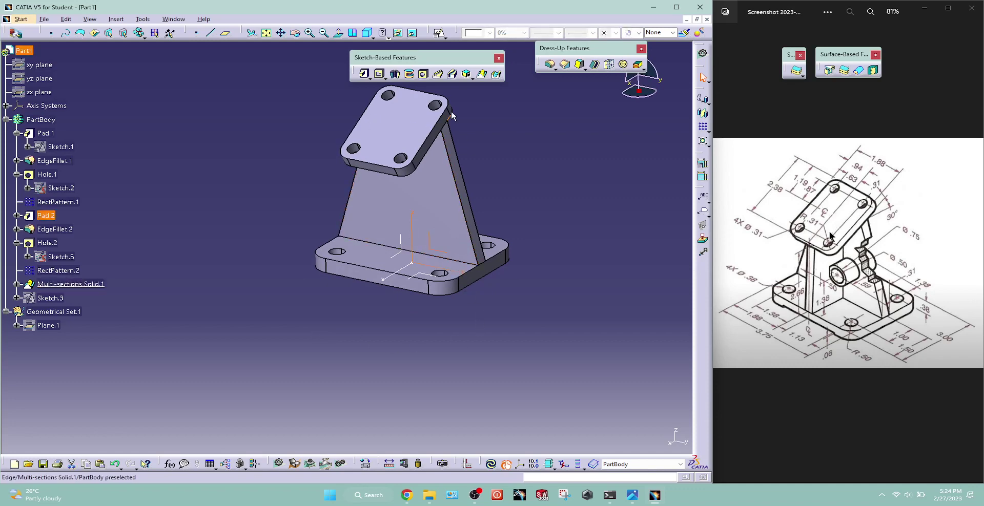
pyautogui.click(439, 32)
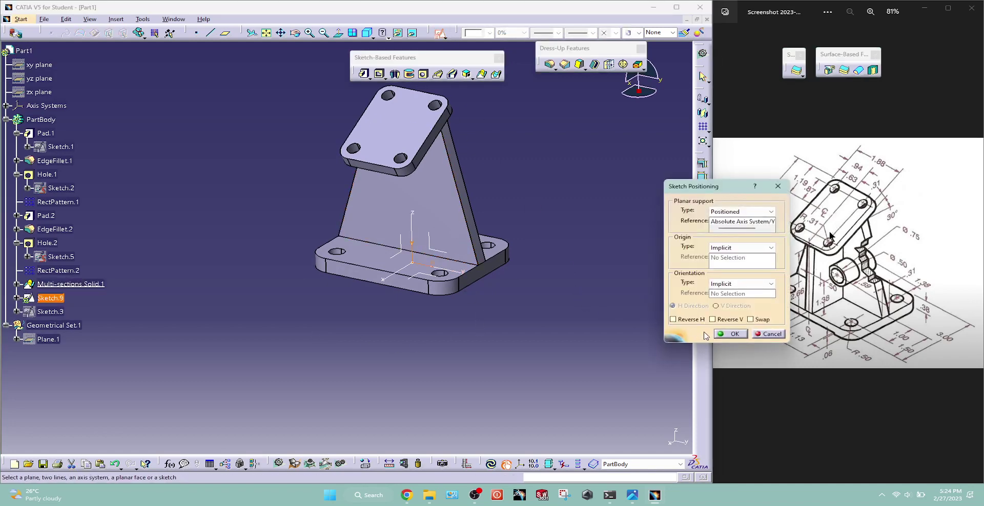
# Accept the sketch placement and draw a centred rectangle at the origin near the base plate
pyautogui.click(732, 334)
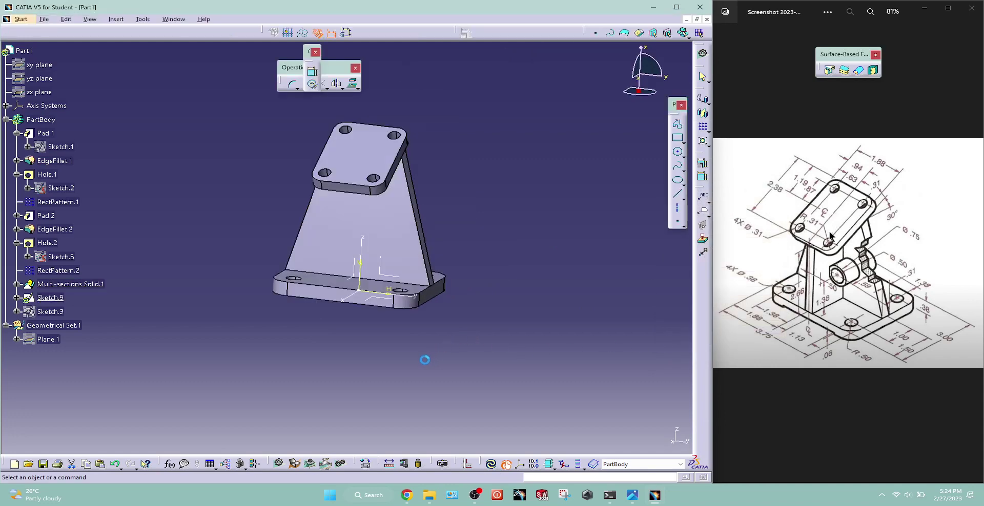
pyautogui.moveTo(385, 363)
pyautogui.keyDown('ctrl'); pyautogui.mouseDown(button='middle')
pyautogui.moveTo(463, 291)
pyautogui.moveTo(351, 341)
pyautogui.mouseUp(button='middle'); pyautogui.keyUp('ctrl')
pyautogui.click(678, 138)
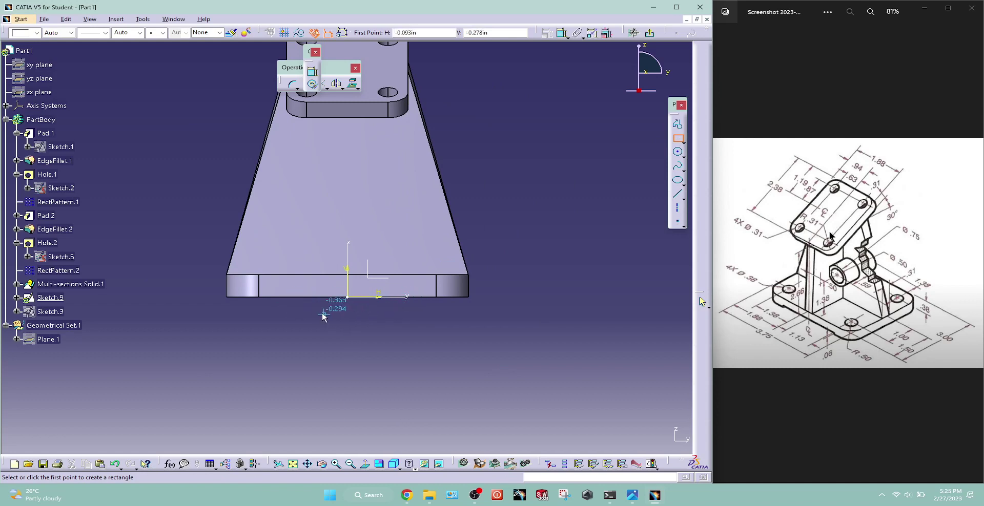
pyautogui.click(684, 143)
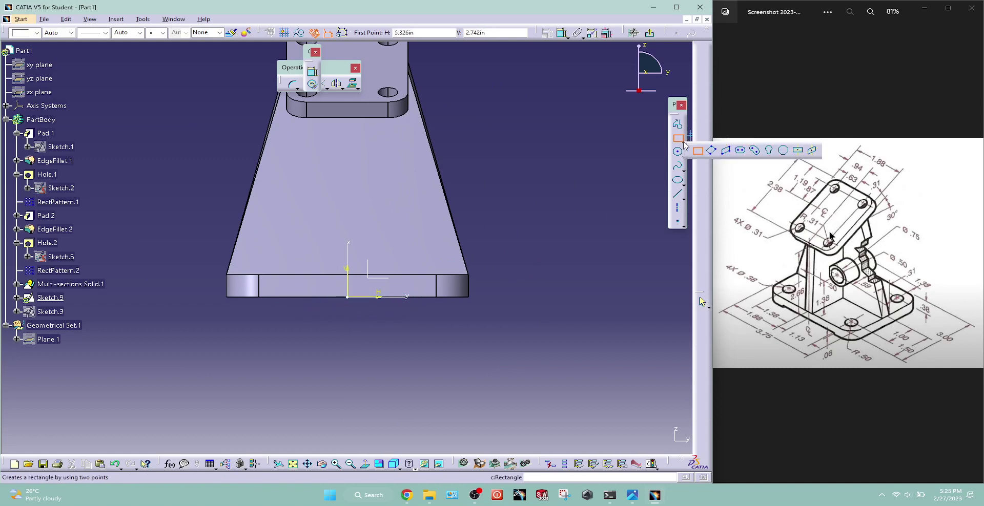
pyautogui.click(798, 150)
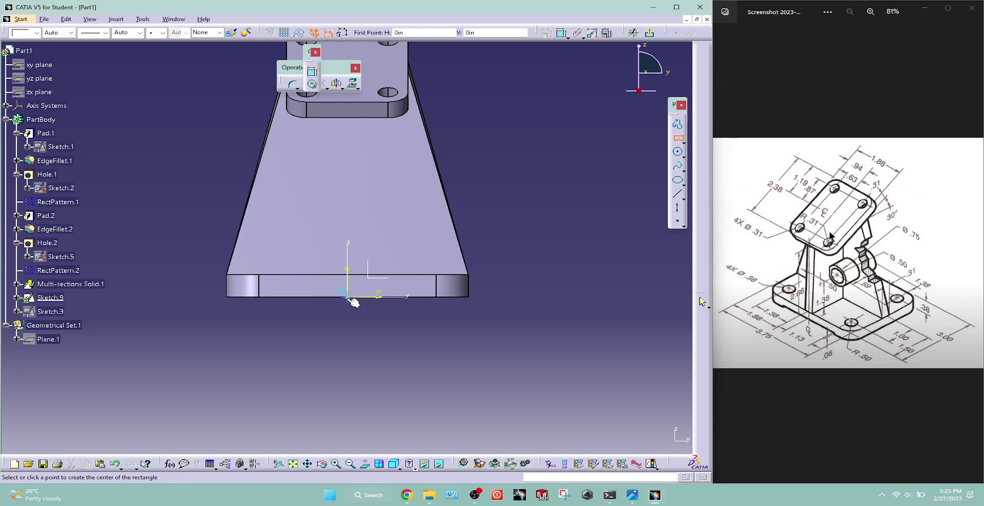
pyautogui.click(348, 297)
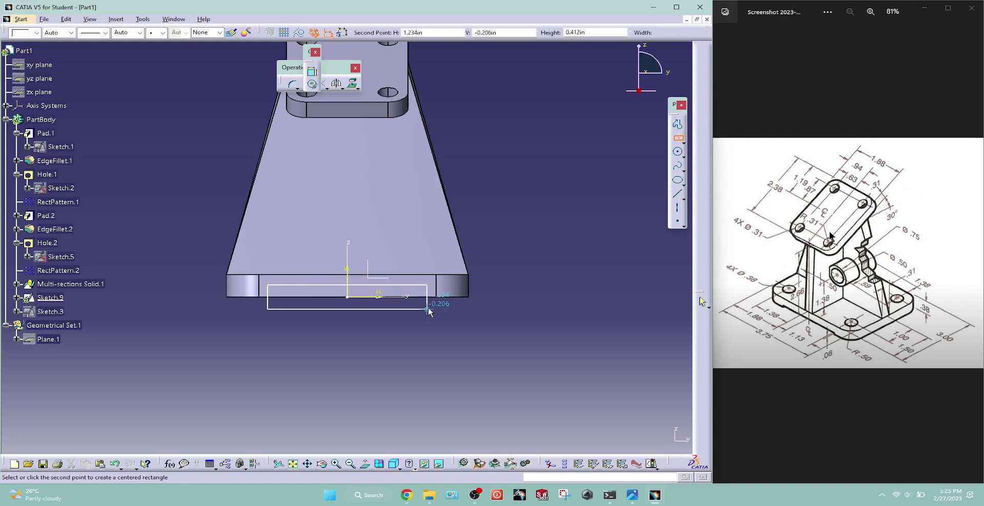
pyautogui.click(427, 310)
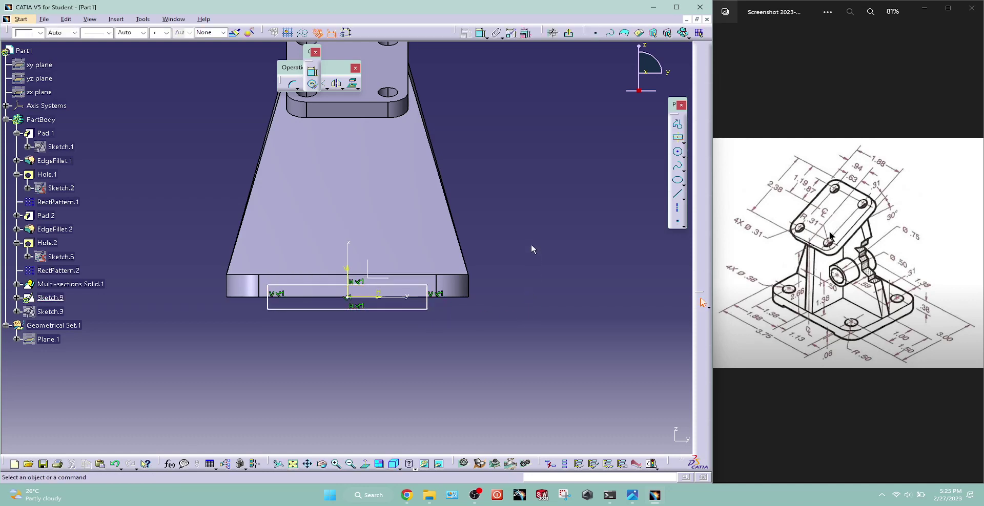
# Dimension the rectangle's top edge 0.06 from the base plate edge
pyautogui.click(480, 33)
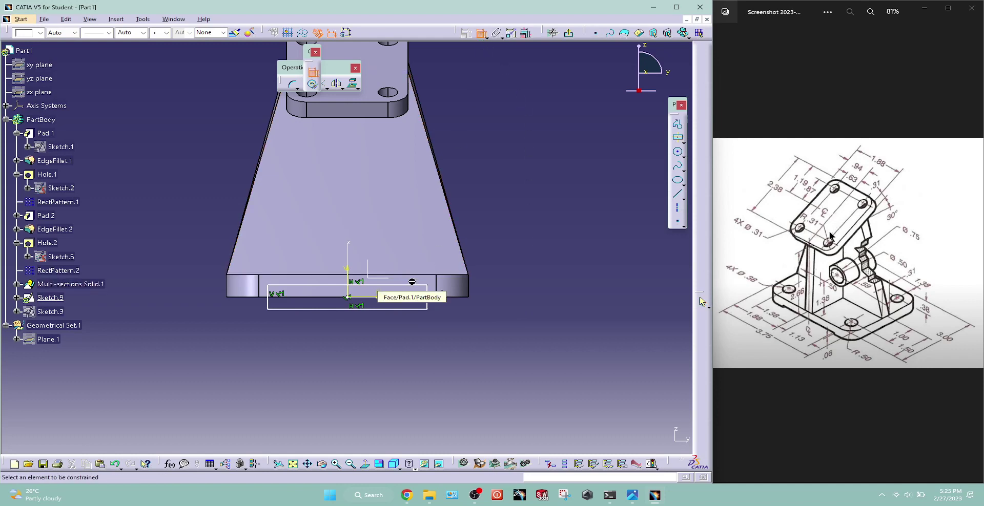
pyautogui.click(418, 288)
pyautogui.click(389, 297)
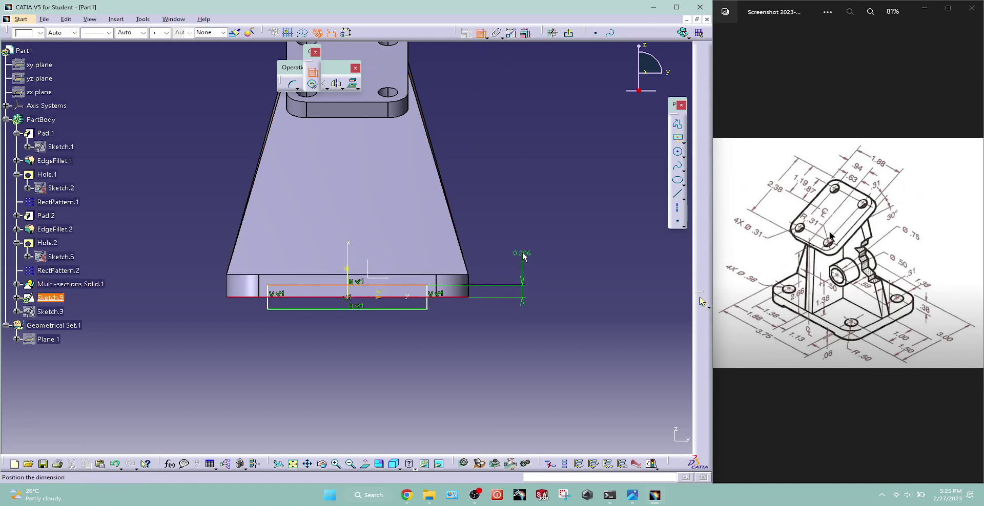
pyautogui.doubleClick(523, 250)
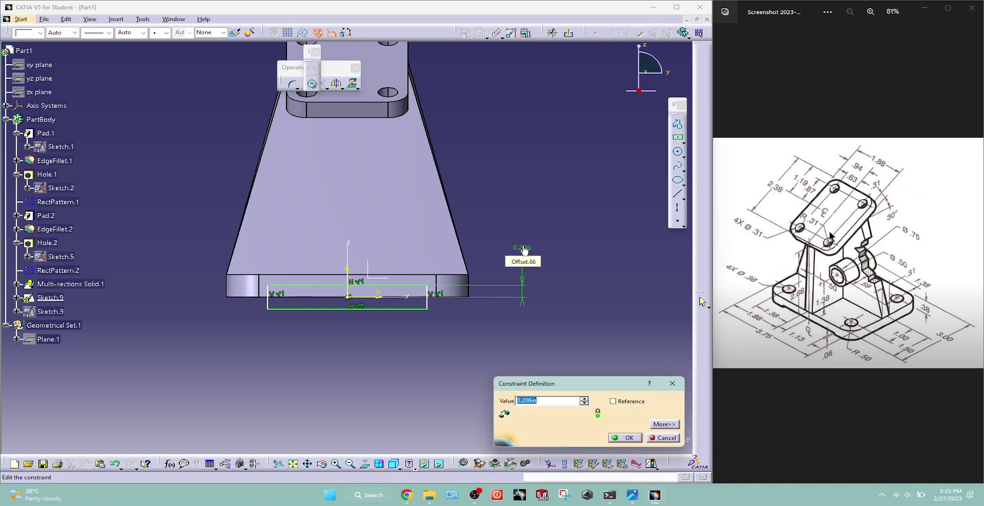
pyautogui.write('.06')
pyautogui.press('Return')
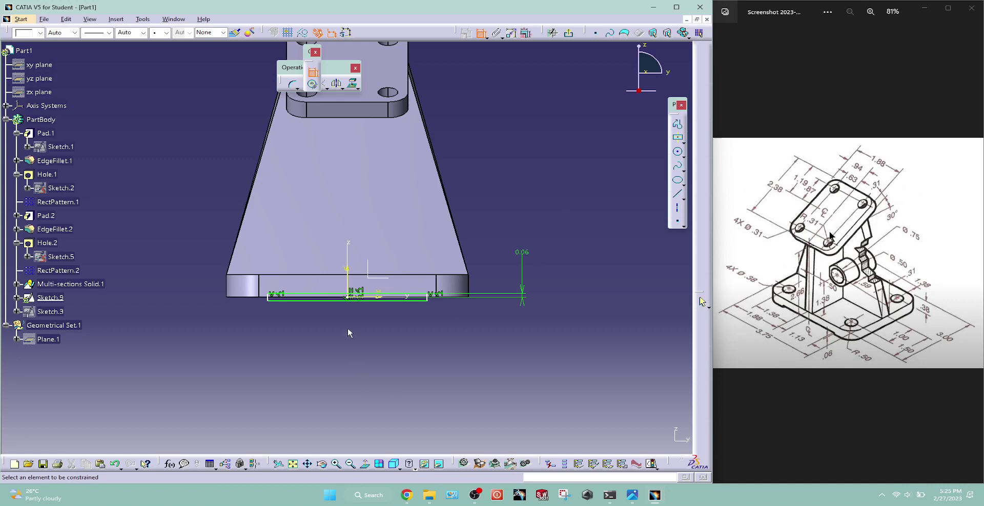
# Set the rectangle's width to 2.26 and return to Part Design
pyautogui.click(341, 301)
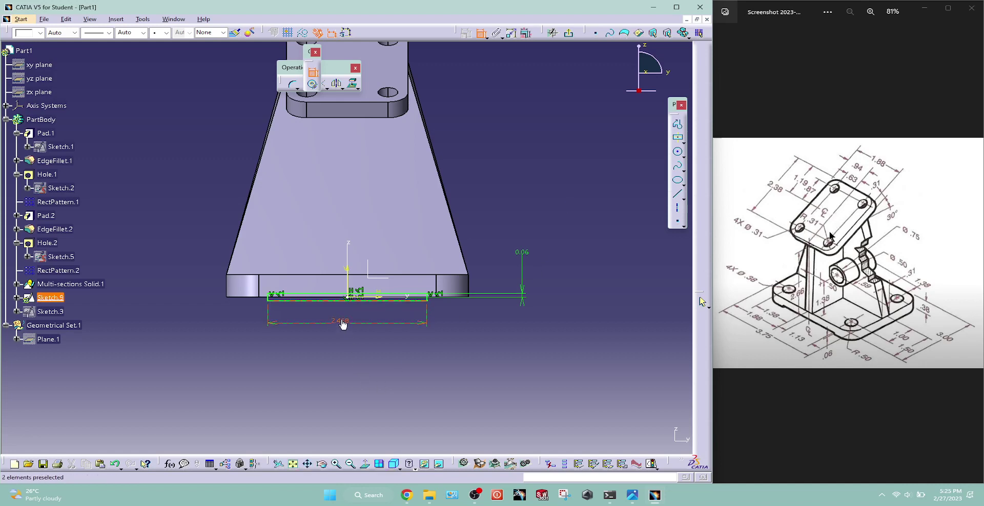
pyautogui.doubleClick(340, 320)
pyautogui.write('1.13*2')
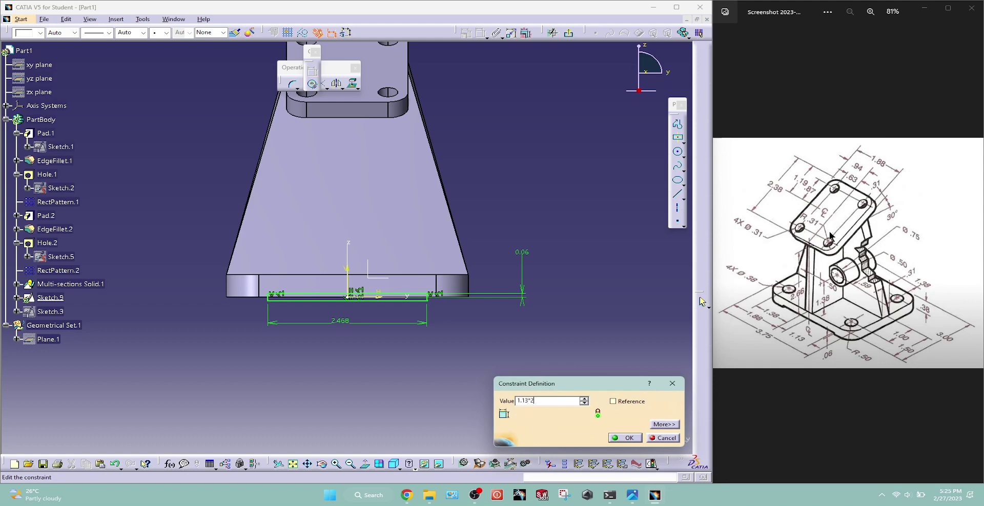
pyautogui.press('Return')
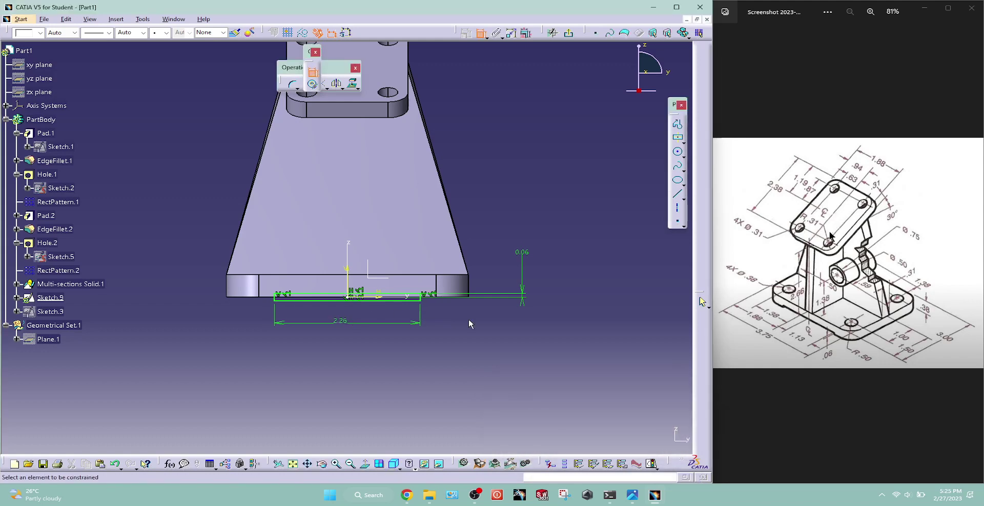
pyautogui.click(568, 33)
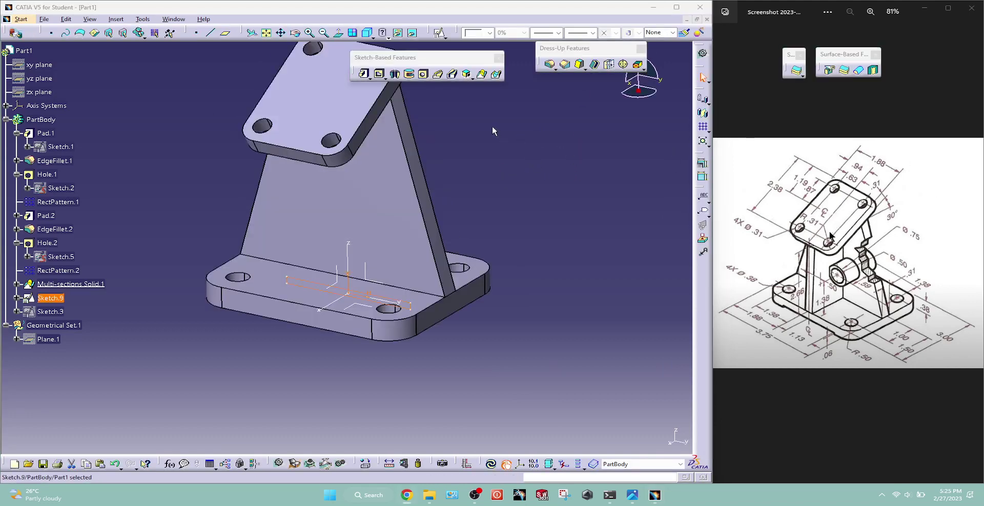
# Pocket Sketch.9 with both first and second limits set to Up to next, then inspect it
pyautogui.click(379, 75)
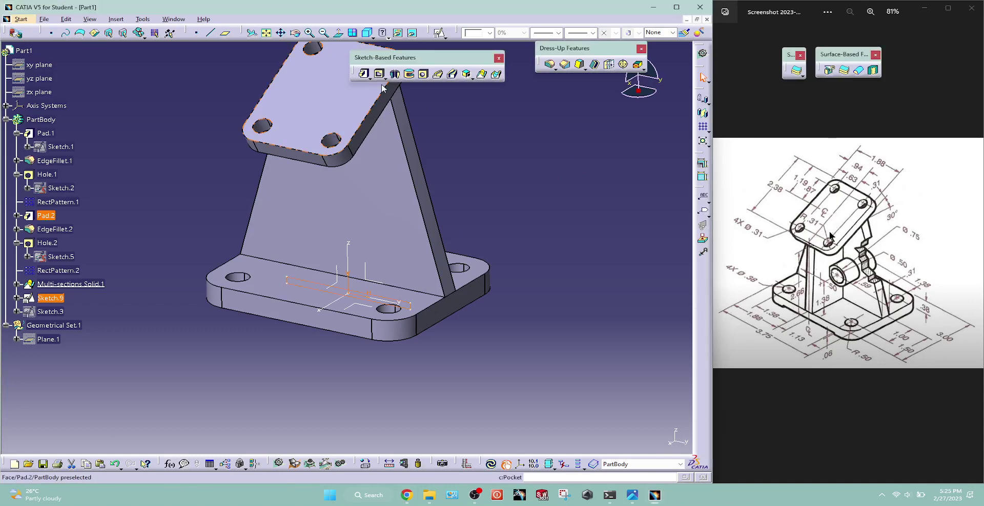
pyautogui.click(379, 74)
pyautogui.click(628, 154)
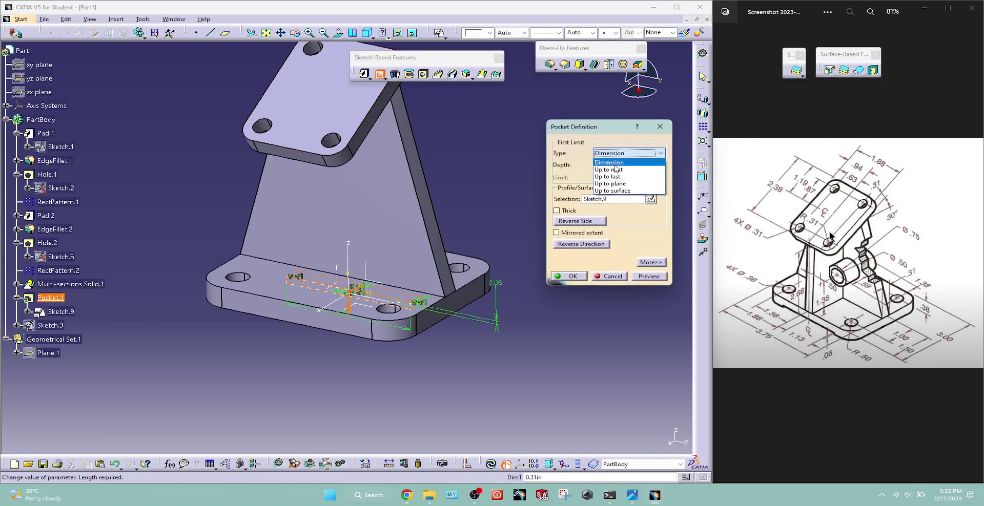
pyautogui.click(617, 169)
pyautogui.click(651, 263)
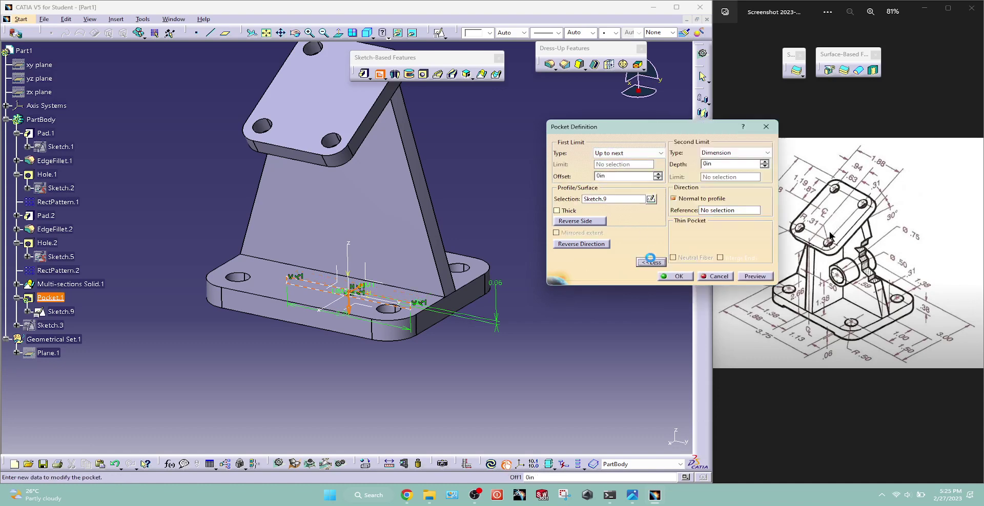
pyautogui.click(727, 153)
pyautogui.click(717, 161)
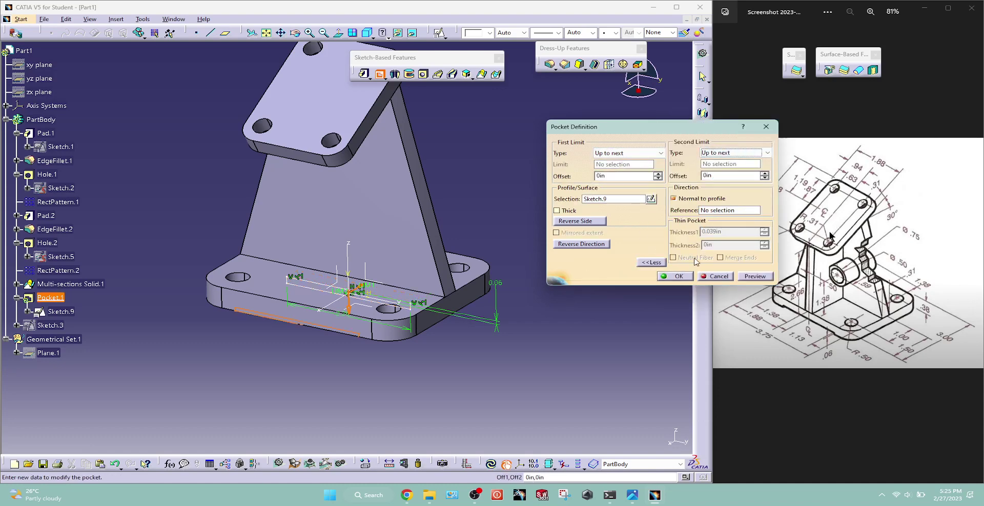
pyautogui.click(676, 276)
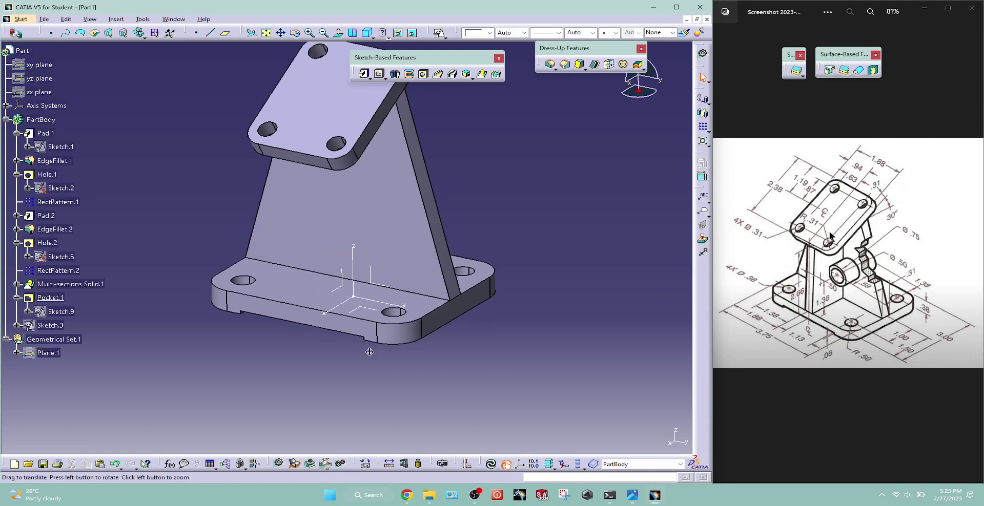
pyautogui.moveTo(369, 351); pyautogui.dragTo(380, 392, button='middle')
pyautogui.moveTo(412, 261); pyautogui.dragTo(486, 361, button='middle')
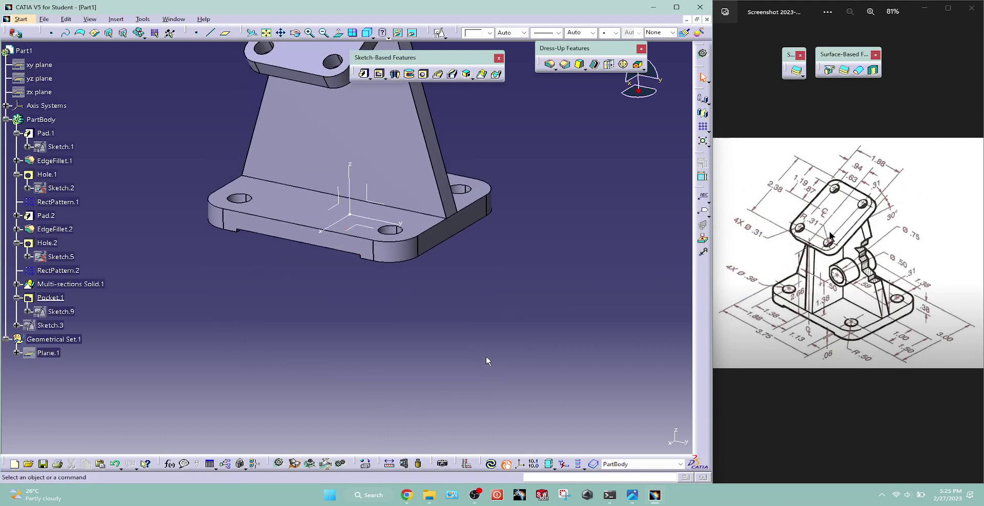
pyautogui.moveTo(477, 296); pyautogui.dragTo(506, 384, button='middle')
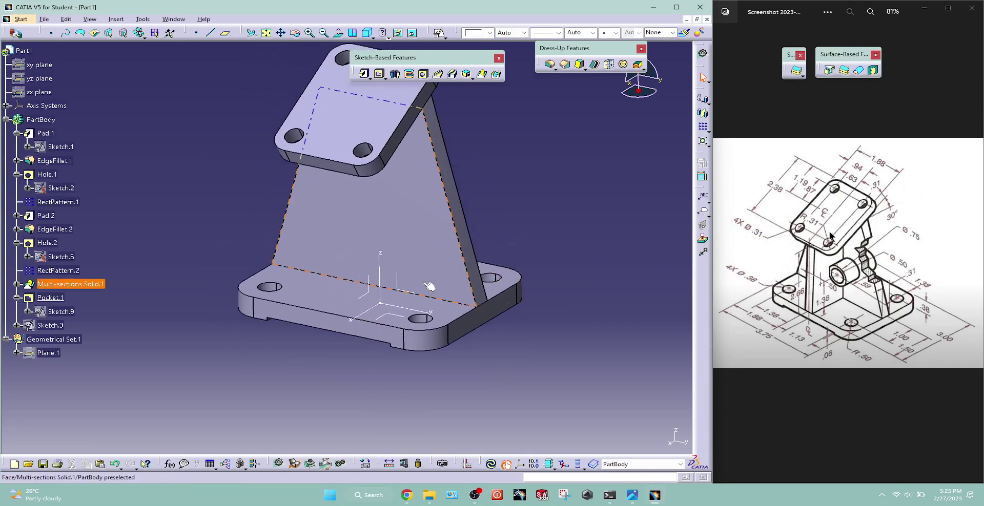
pyautogui.click(374, 290)
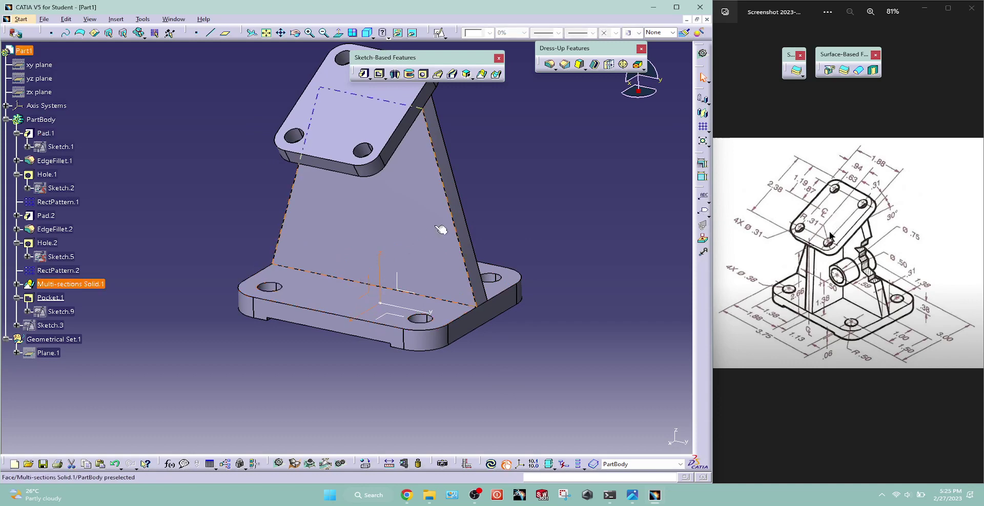
# Start Sketch.10 with swapped H/V axes and draw a vertical line above the base
pyautogui.click(433, 33)
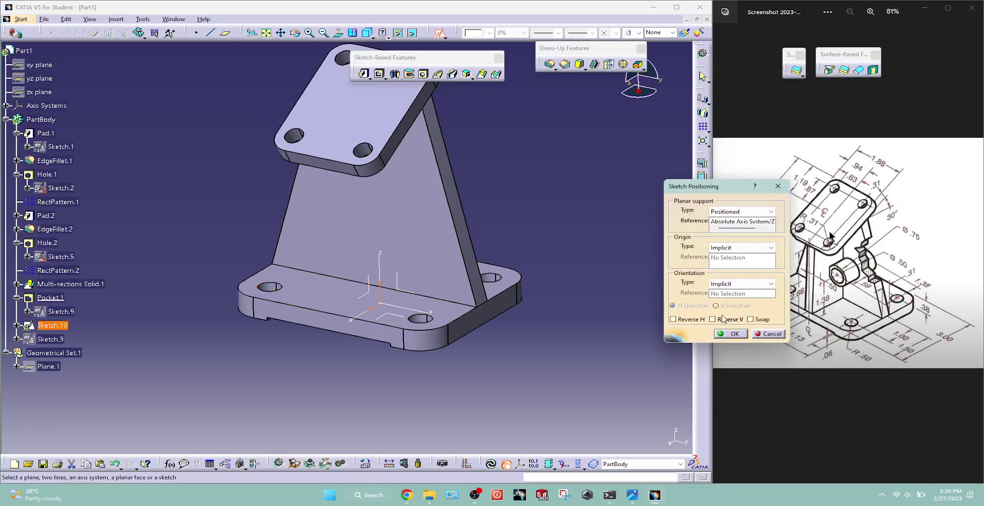
pyautogui.click(757, 321)
pyautogui.click(733, 334)
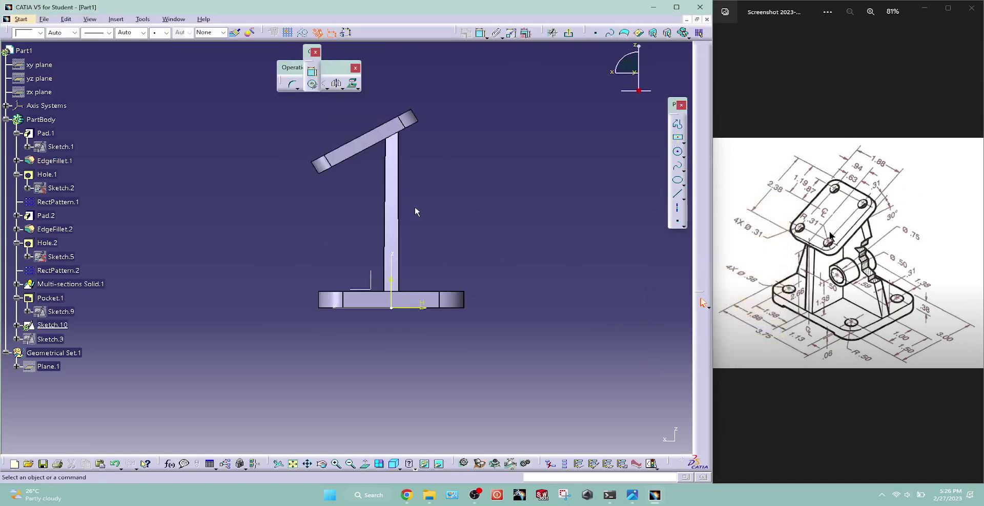
pyautogui.click(676, 194)
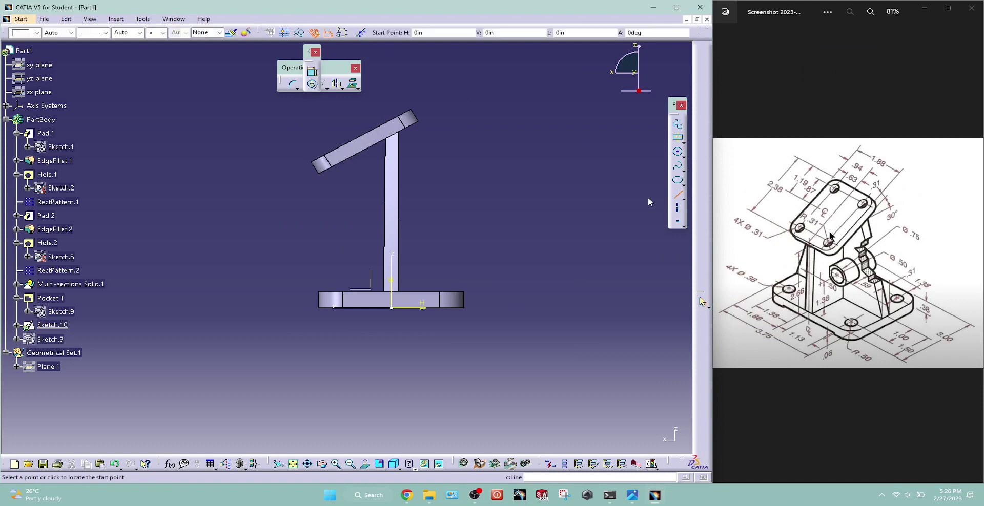
pyautogui.click(308, 174)
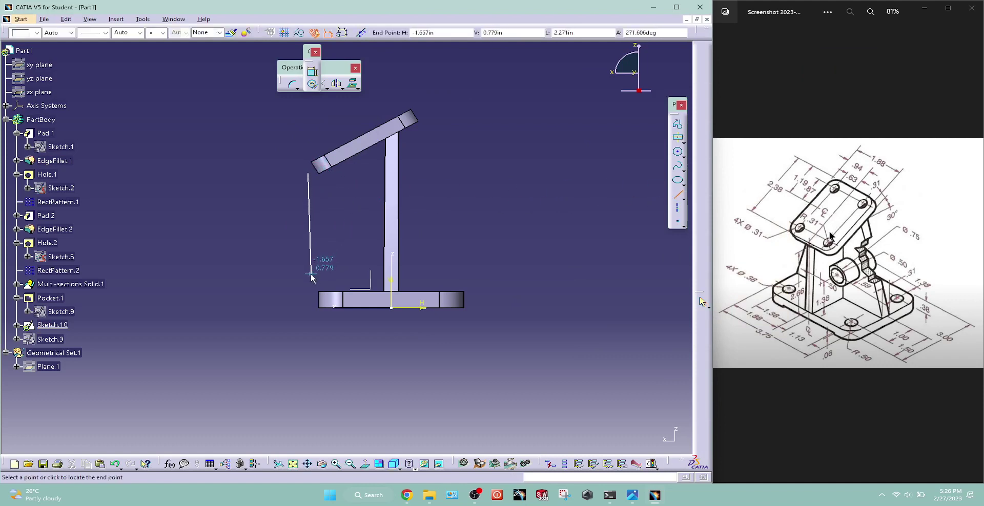
pyautogui.click(308, 278)
# Make the line's bottom endpoint coincident with the base plate corner
pyautogui.click(312, 71)
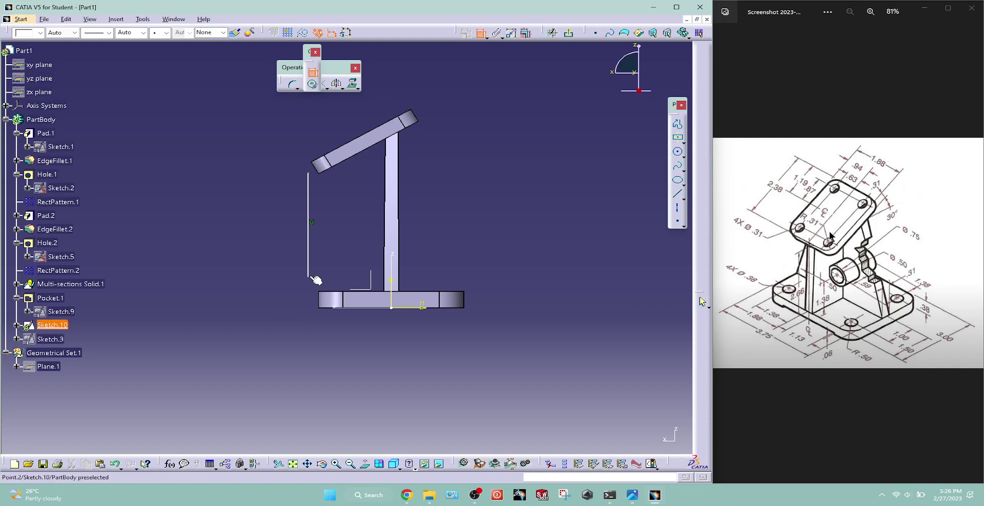
pyautogui.click(324, 295)
pyautogui.click(308, 279)
pyautogui.rightClick(264, 282)
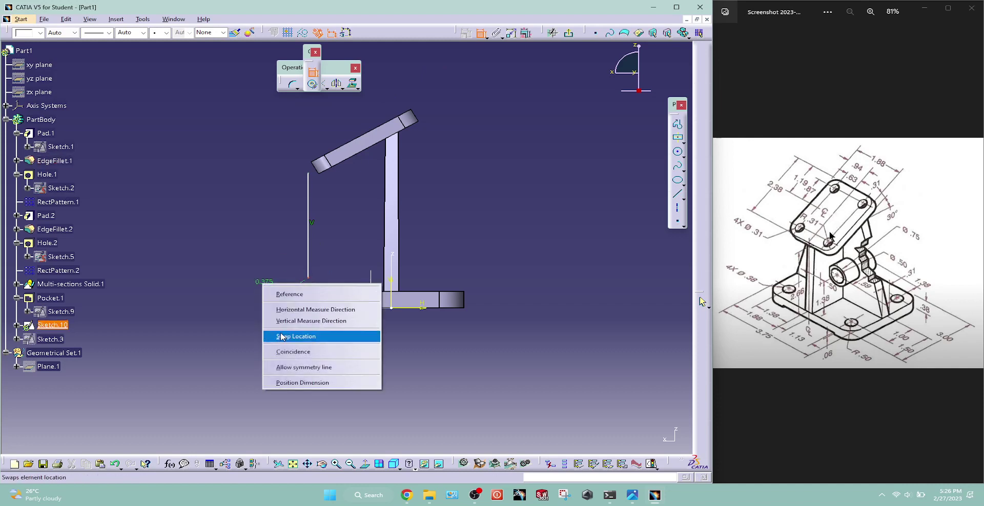
pyautogui.click(287, 351)
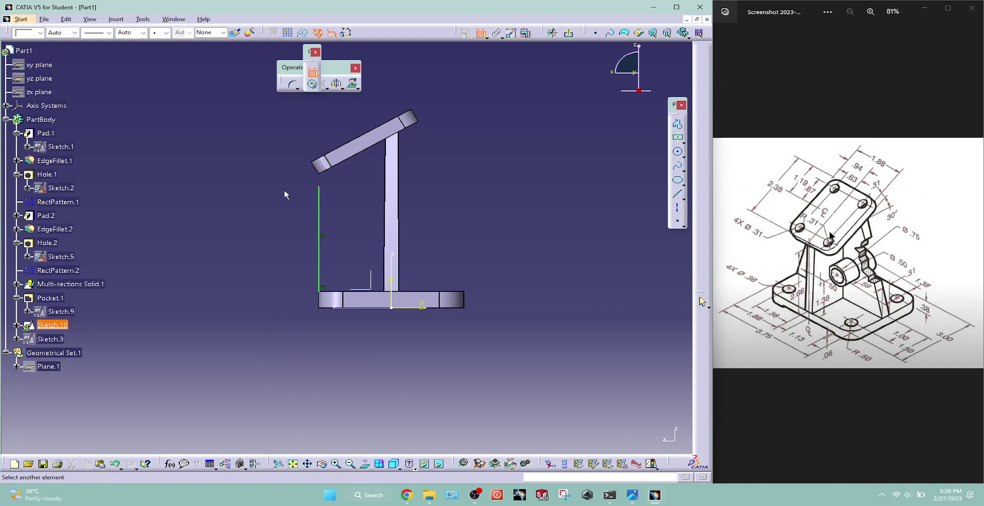
pyautogui.press('Escape')
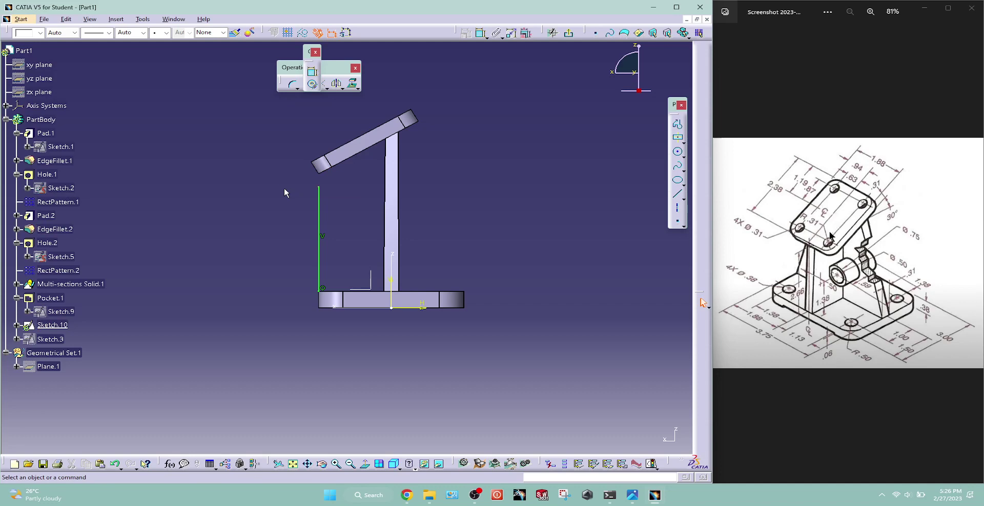
# Project the angled pad's lower edge into the sketch
pyautogui.moveTo(285, 190); pyautogui.dragTo(357, 267, button='middle')
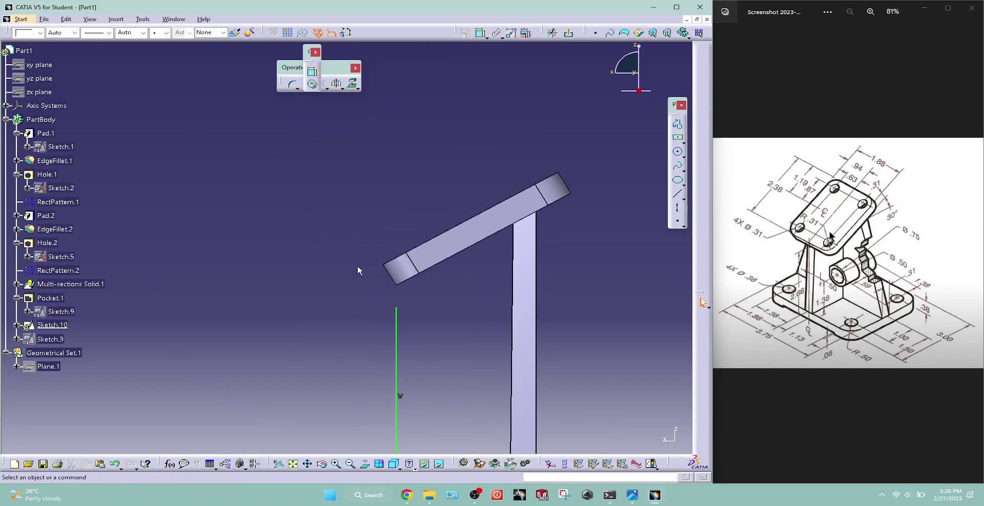
pyautogui.click(405, 281)
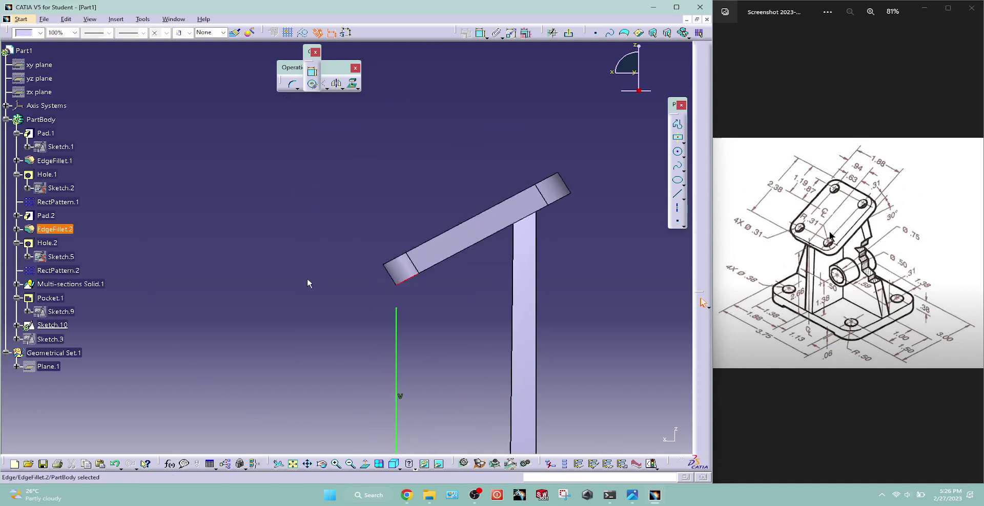
pyautogui.click(354, 84)
pyautogui.click(626, 441)
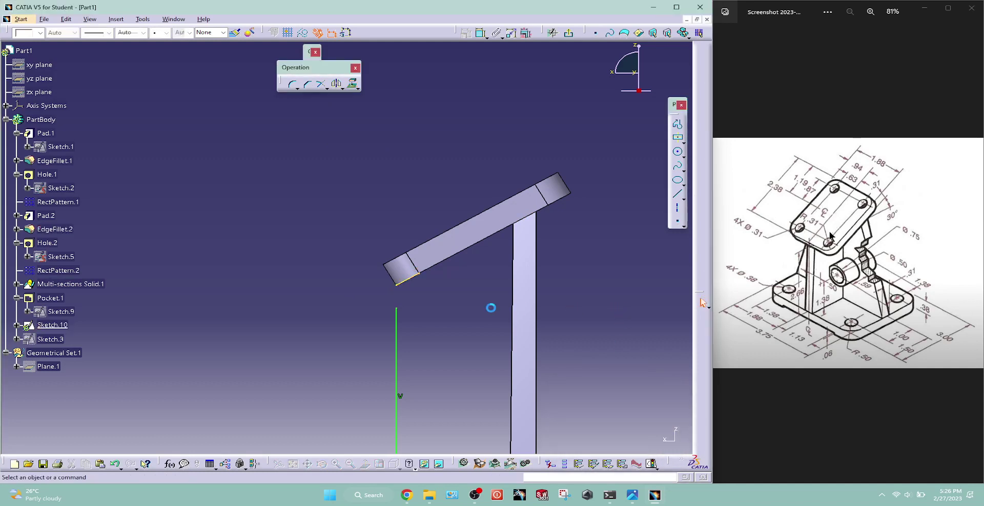
# Make the line's top endpoint coincide with the projected pad edge and exit the sketch
pyautogui.click(396, 308)
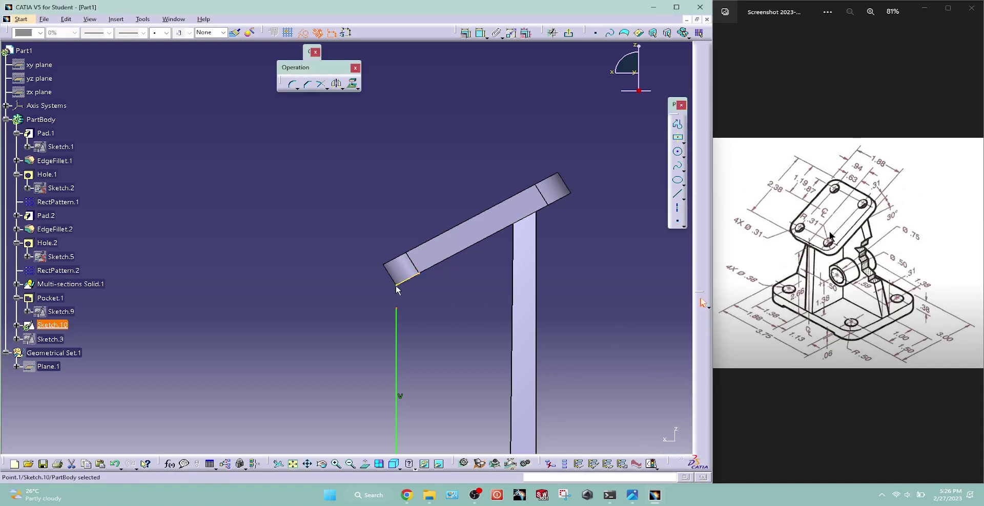
pyautogui.keyDown('ctrl'); pyautogui.click(402, 282); pyautogui.keyUp('ctrl')
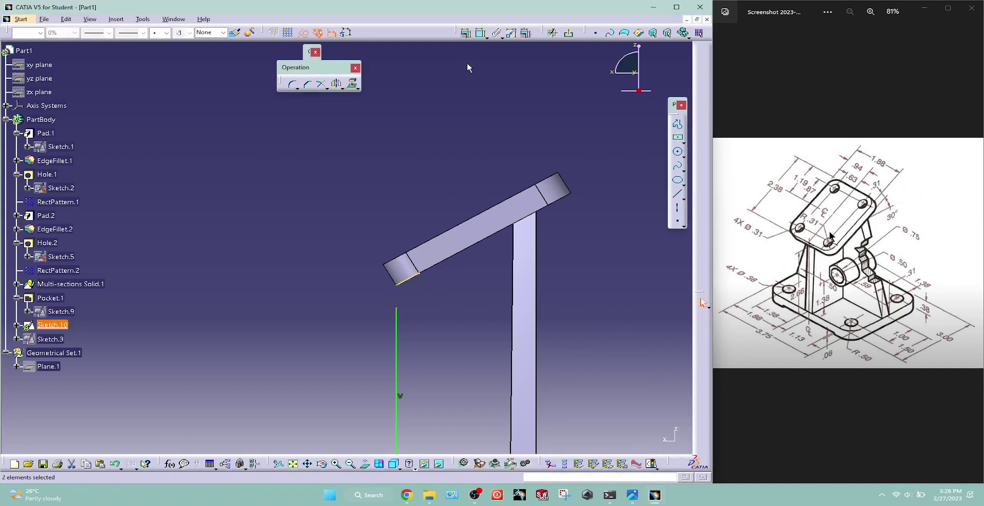
pyautogui.click(465, 32)
pyautogui.click(590, 322)
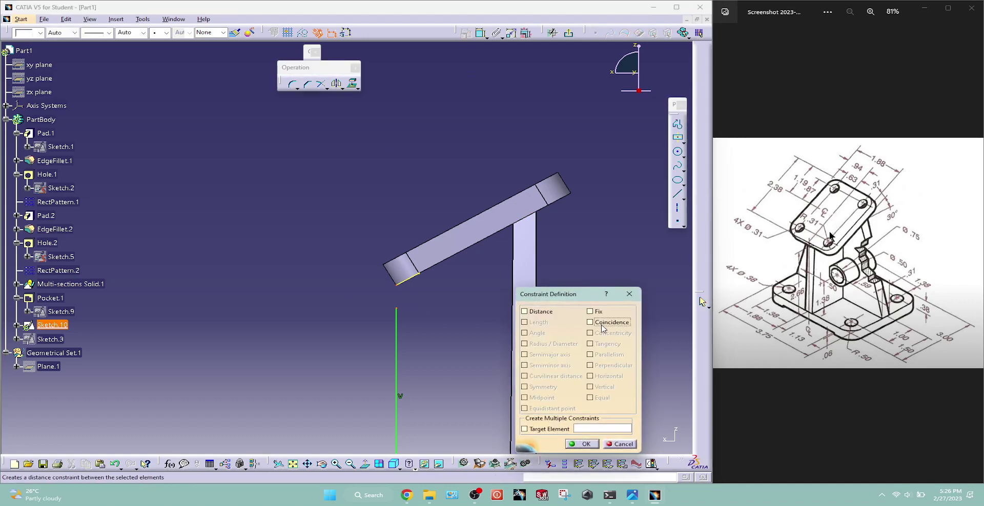
pyautogui.click(585, 445)
pyautogui.click(415, 280)
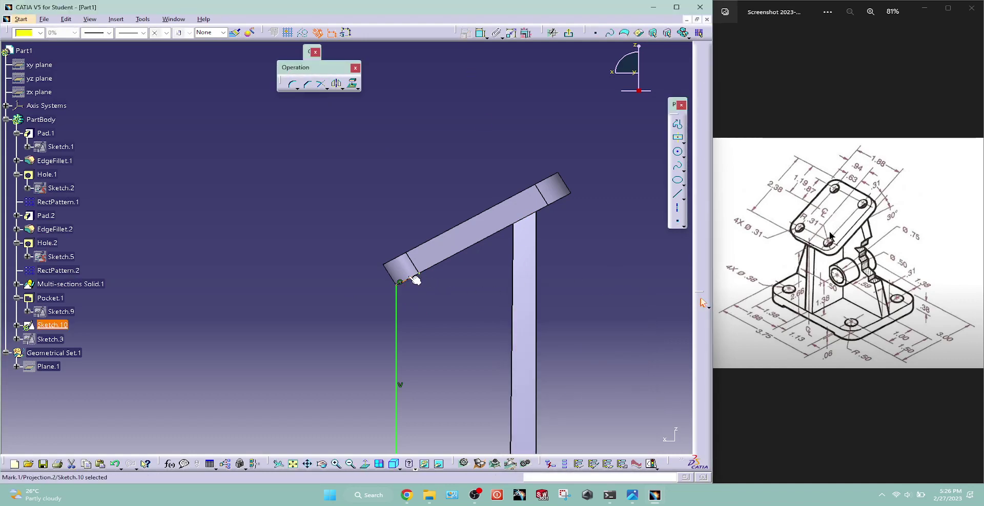
pyautogui.click(259, 236)
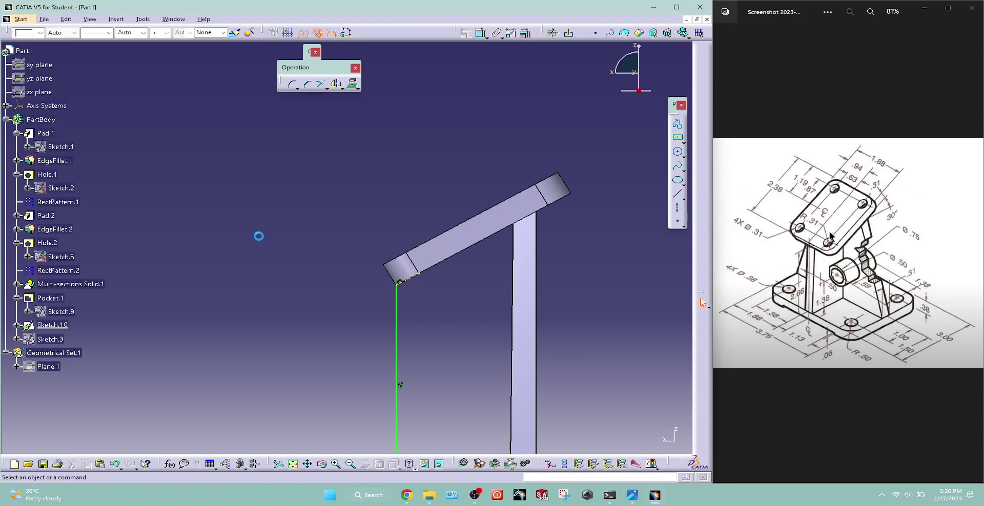
pyautogui.click(568, 32)
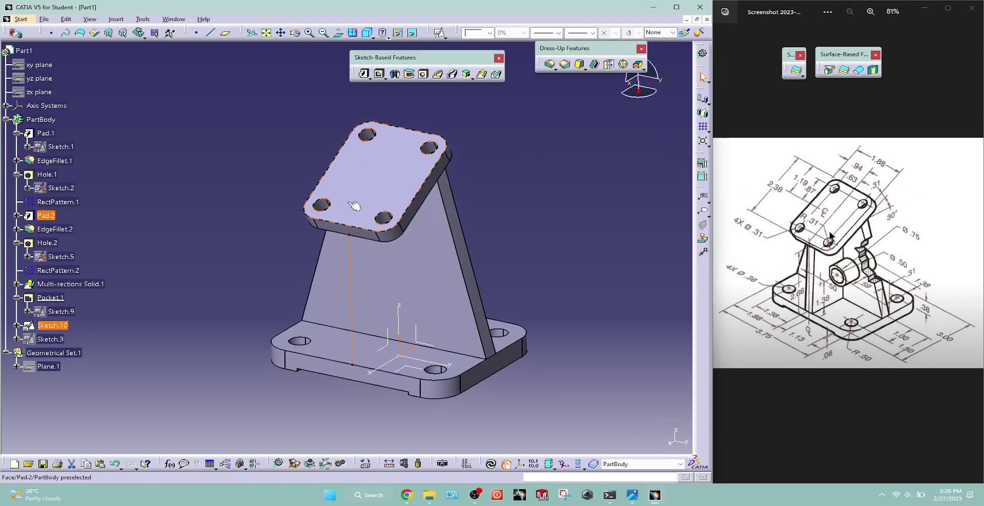
# Create a 0.31 in thick stiffener from Sketch.10 and orbit to inspect the rib
pyautogui.click(472, 78)
pyautogui.click(485, 88)
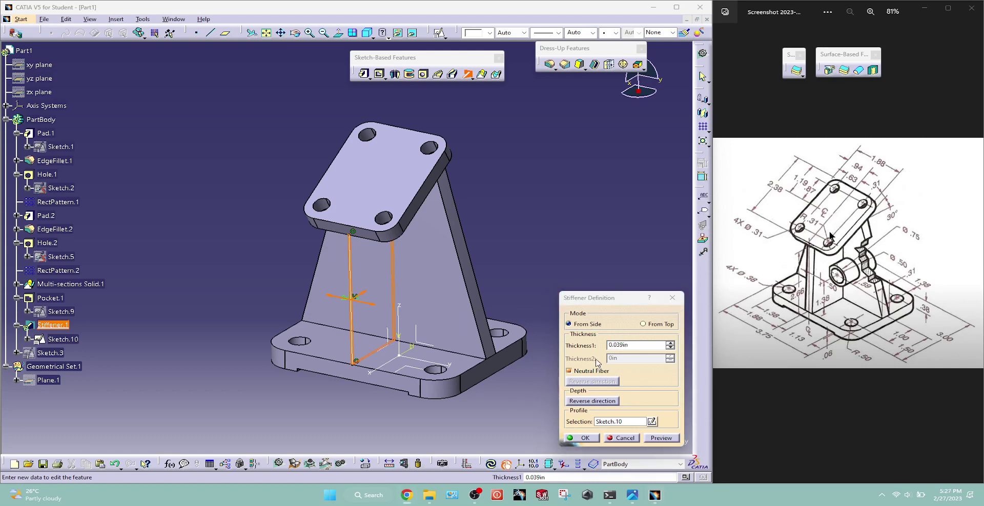
pyautogui.click(650, 347)
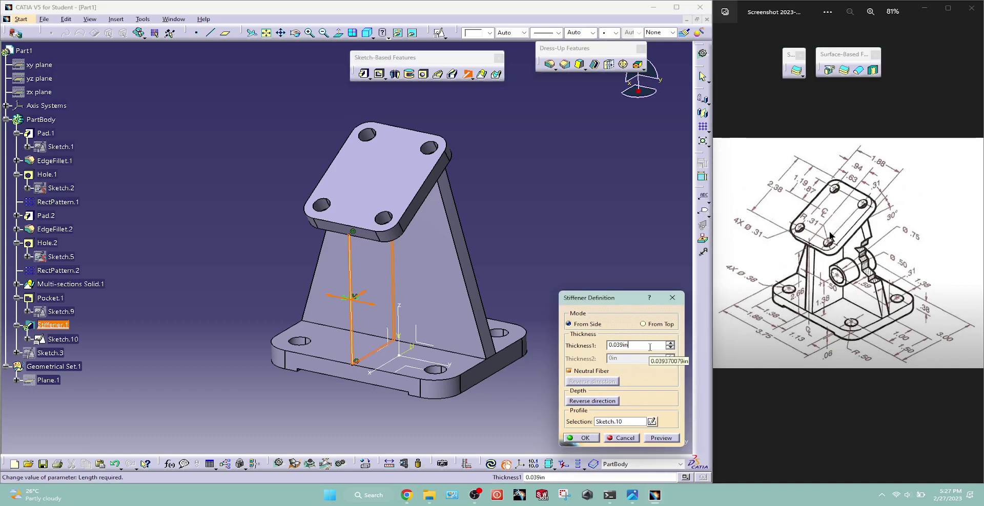
pyautogui.write('.31')
pyautogui.press('Return')
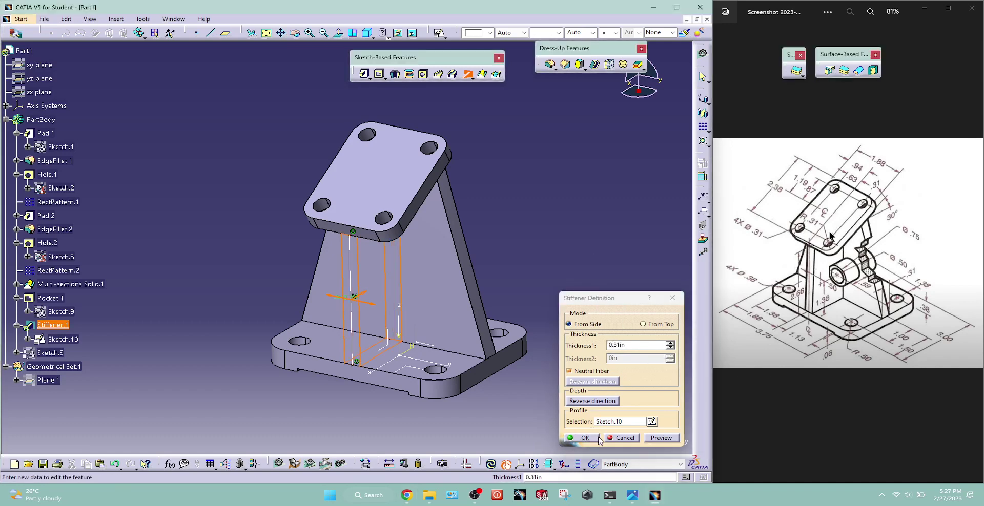
pyautogui.click(598, 438)
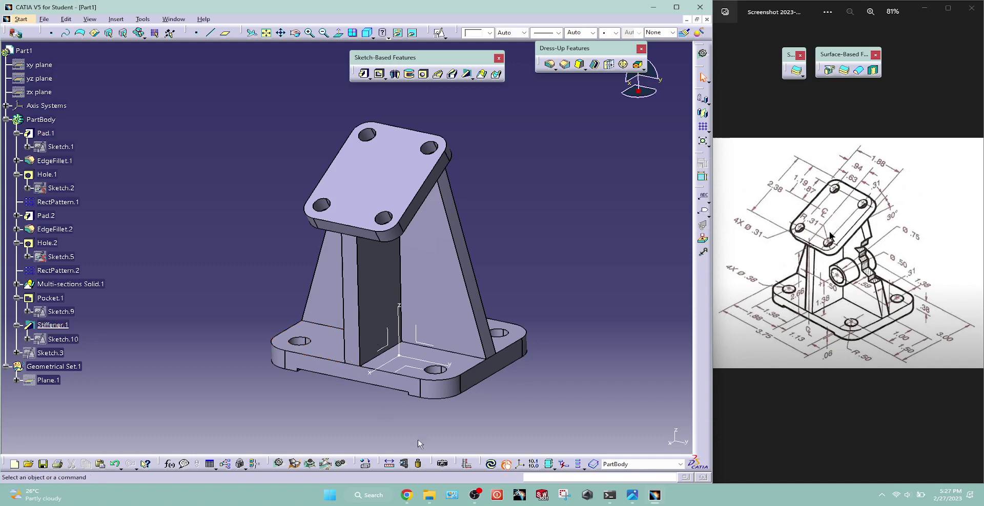
pyautogui.moveTo(558, 219)
pyautogui.mouseDown(button='middle')
pyautogui.moveTo(551, 232)
pyautogui.moveTo(581, 221)
pyautogui.moveTo(433, 245)
pyautogui.mouseUp(button='middle')
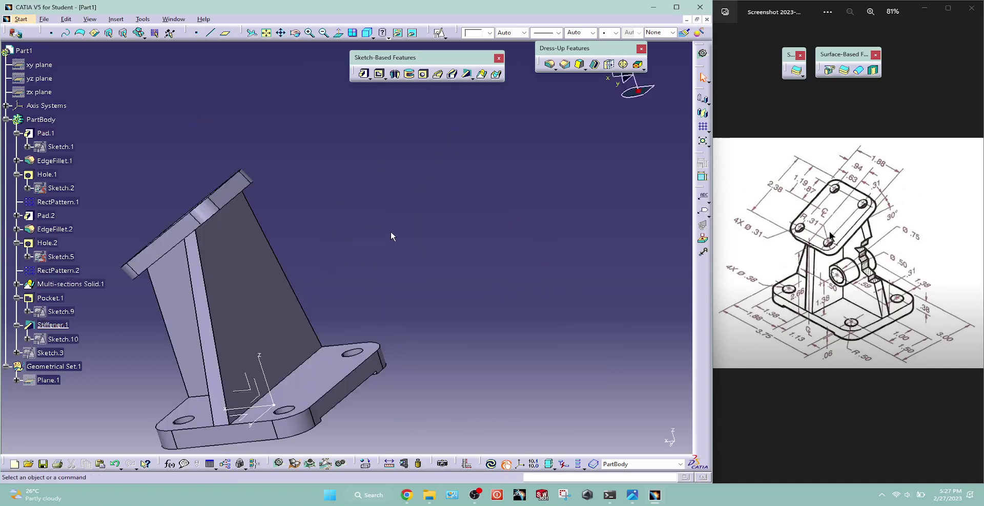
pyautogui.moveTo(323, 120)
pyautogui.mouseDown(button='middle')
pyautogui.moveTo(285, 49)
pyautogui.moveTo(426, 173)
pyautogui.moveTo(536, 240)
pyautogui.mouseUp(button='middle')
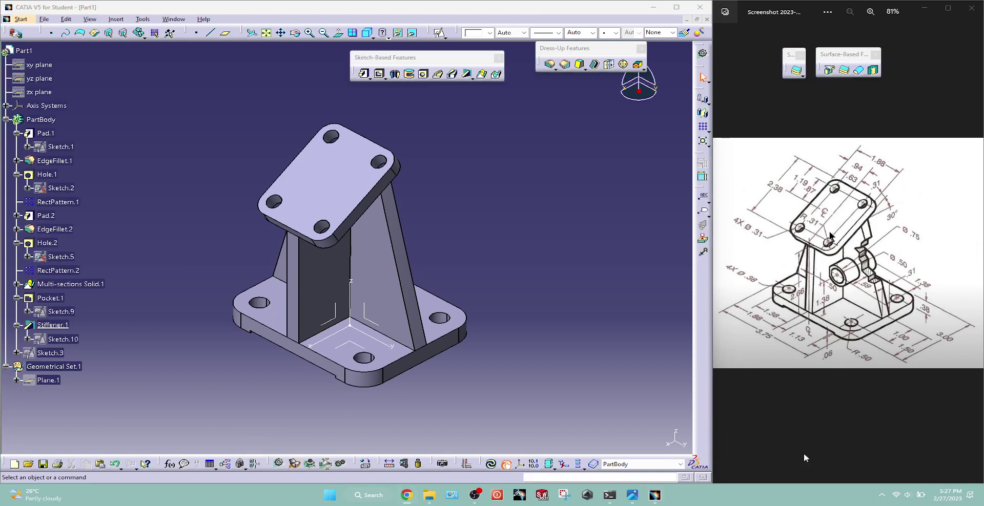
# Project the base plate's left edge into Sketch.10 and return to Part Design
pyautogui.click(77, 339)
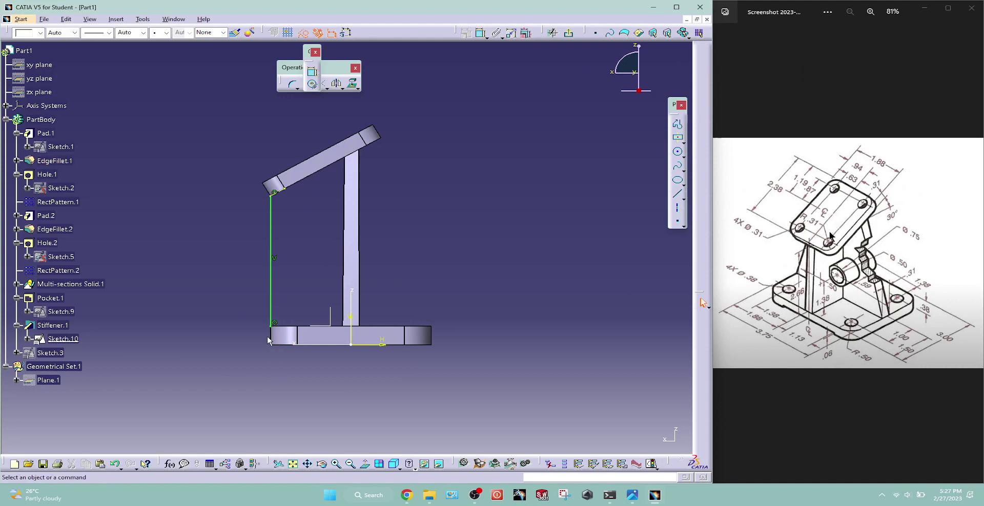
pyautogui.click(268, 337)
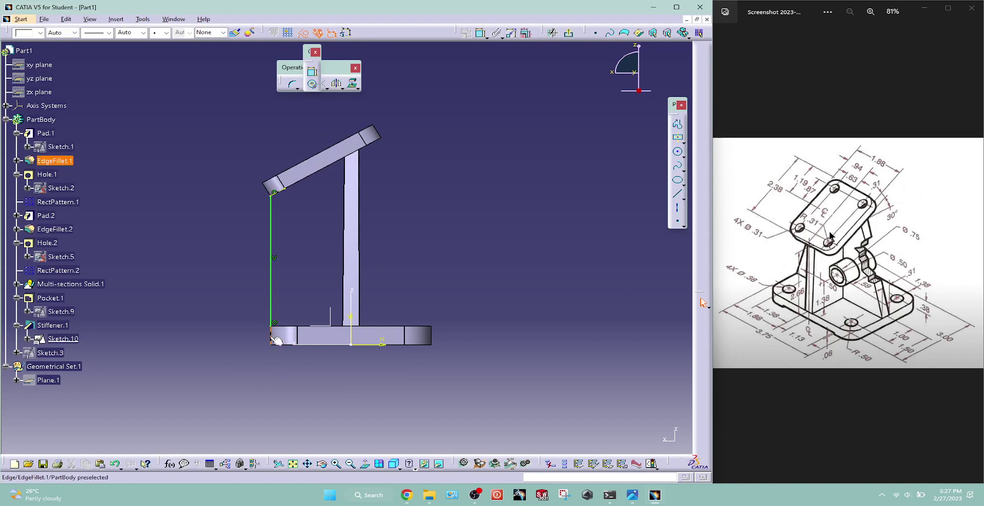
pyautogui.click(353, 86)
pyautogui.click(621, 436)
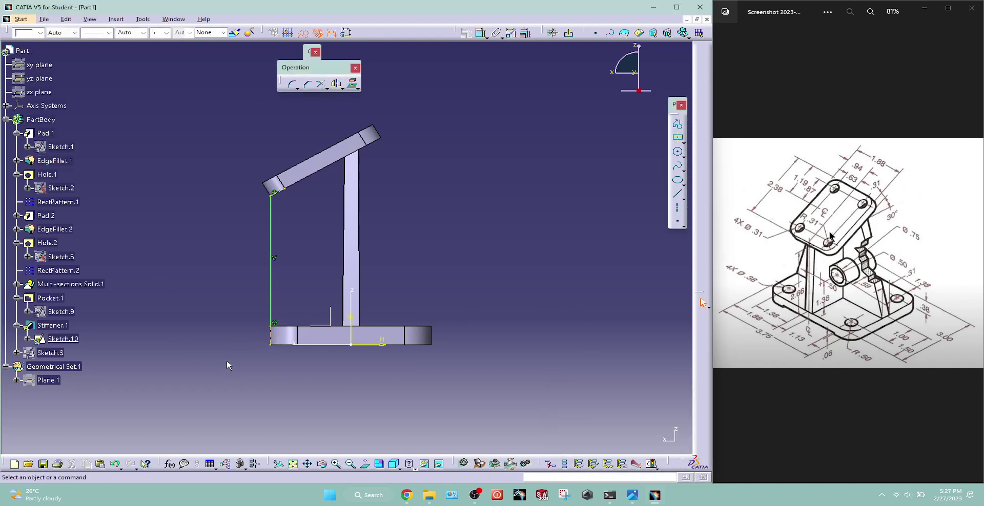
pyautogui.click(568, 32)
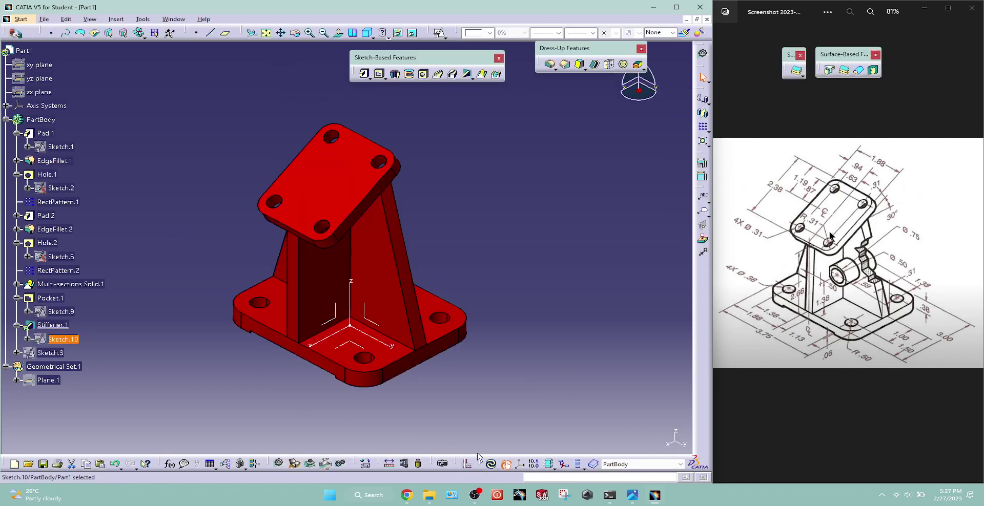
pyautogui.click(479, 451)
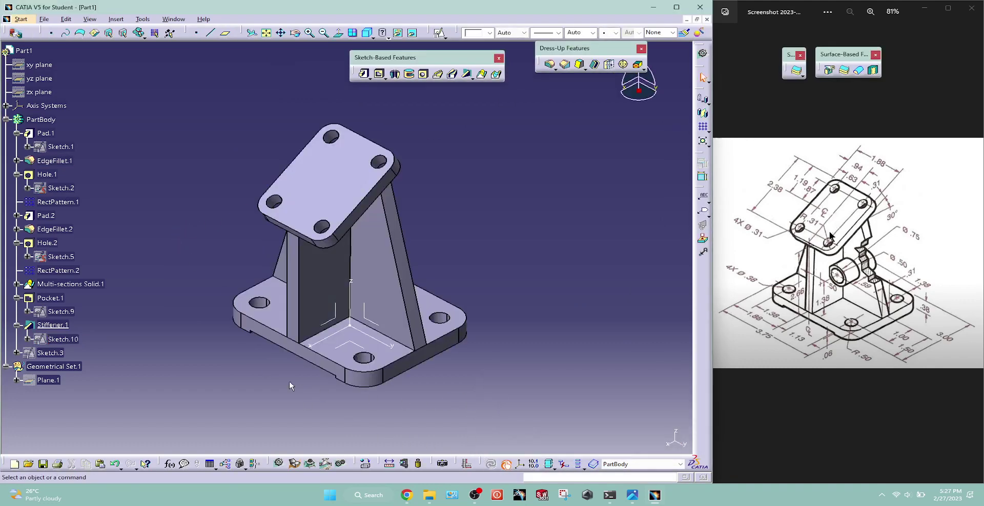
# Zoom and pan to the base, then select the angled pad's face
pyautogui.moveTo(289, 380)
pyautogui.mouseDown(button='middle')
pyautogui.moveTo(341, 285)
pyautogui.moveTo(333, 325)
pyautogui.mouseUp(button='middle')
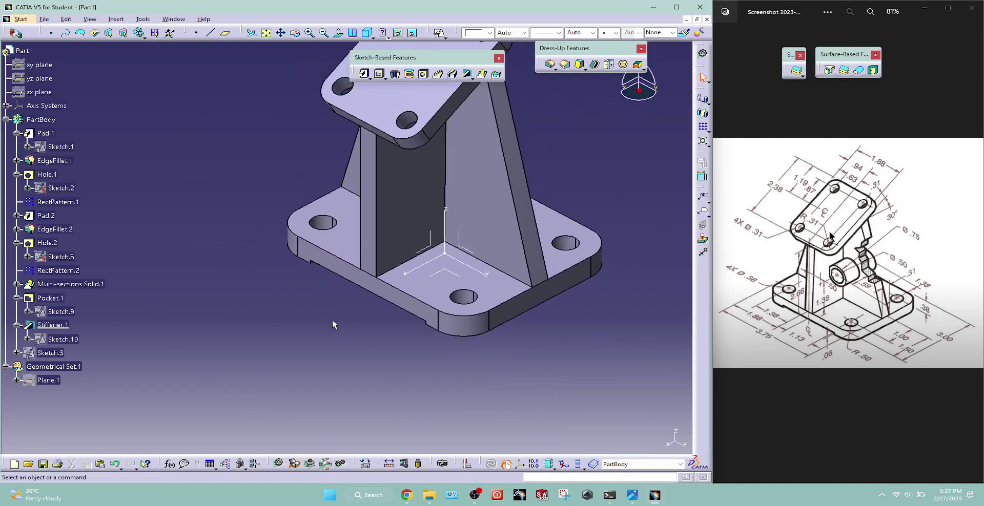
pyautogui.moveTo(346, 281)
pyautogui.mouseDown(button='middle')
pyautogui.moveTo(312, 402)
pyautogui.moveTo(303, 364)
pyautogui.moveTo(336, 388)
pyautogui.mouseUp(button='middle')
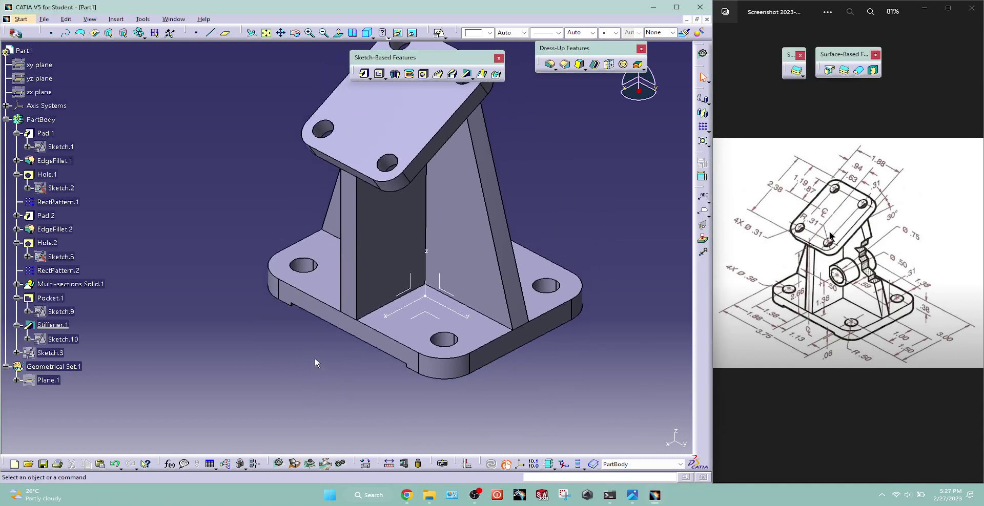
pyautogui.click(444, 284)
pyautogui.click(431, 118)
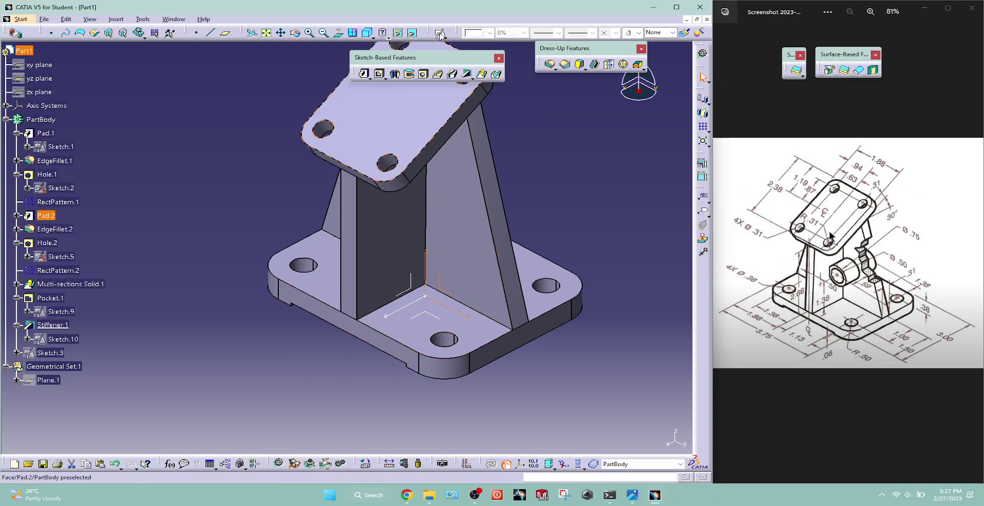
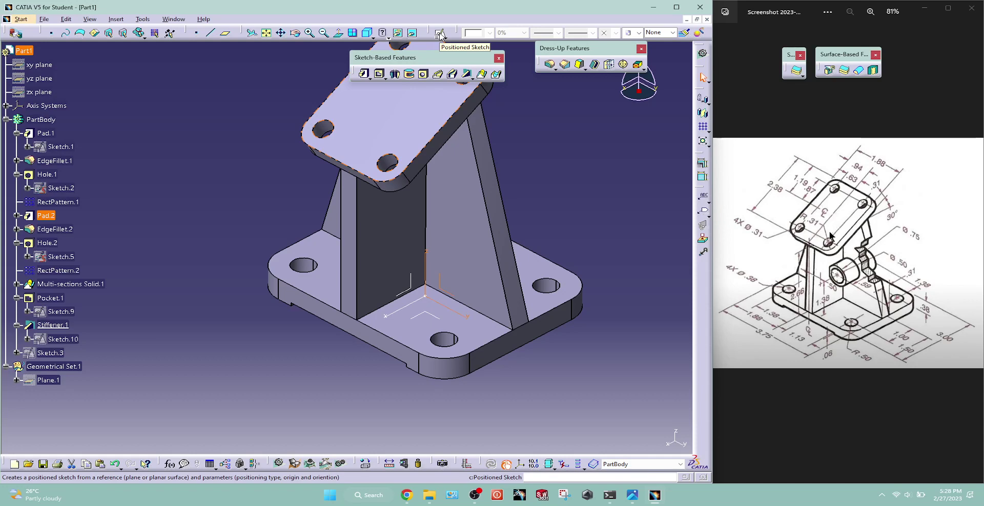
# Start a positioned sketch on the bracket's upright rib and pan the rib into view
pyautogui.click(440, 34)
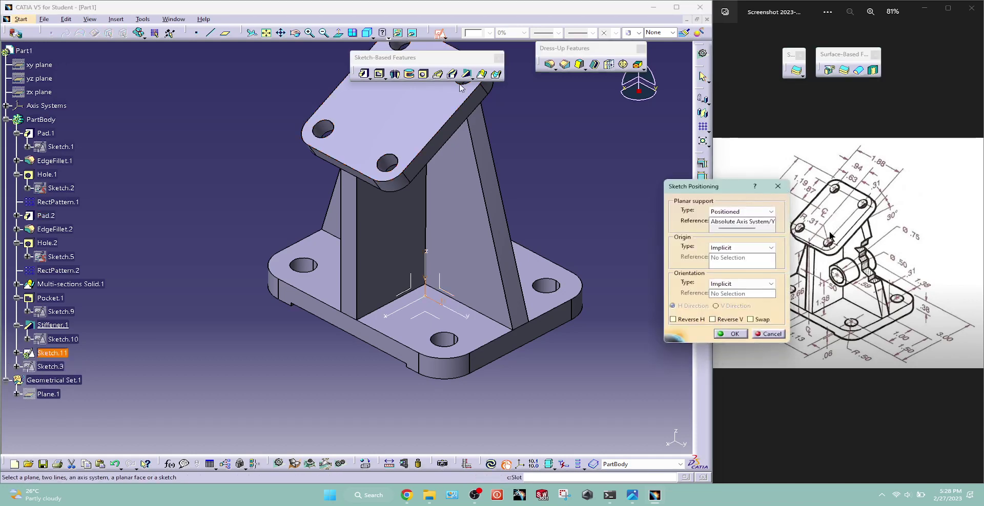
pyautogui.click(731, 333)
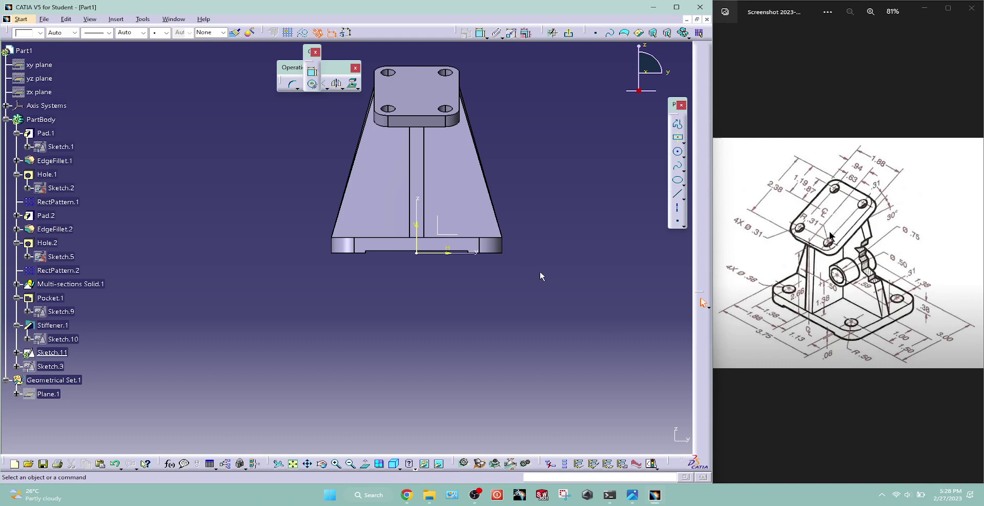
pyautogui.middleClick(559, 84)
pyautogui.moveTo(377, 292)
pyautogui.mouseDown(button='middle')
pyautogui.moveTo(483, 227)
pyautogui.moveTo(477, 209)
pyautogui.mouseUp(button='middle')
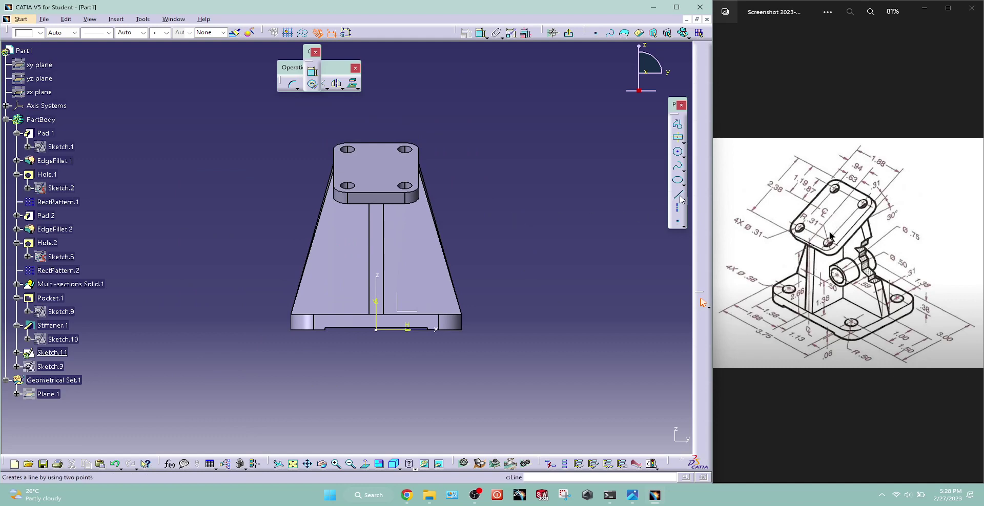
# Draw an outer and a smaller inner circle sharing one centre on the rib
pyautogui.click(677, 151)
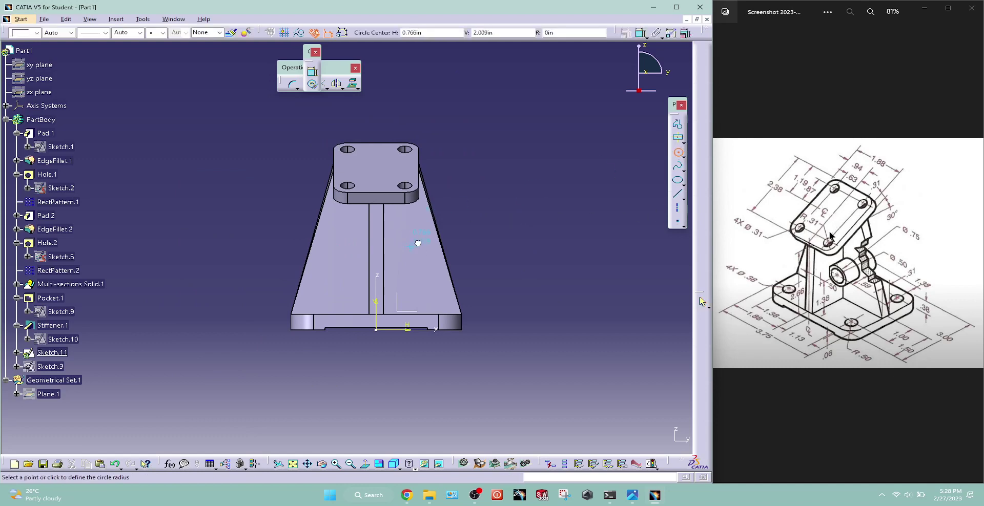
pyautogui.click(411, 247)
pyautogui.click(434, 236)
pyautogui.click(411, 246)
pyautogui.click(422, 248)
pyautogui.press('Escape')
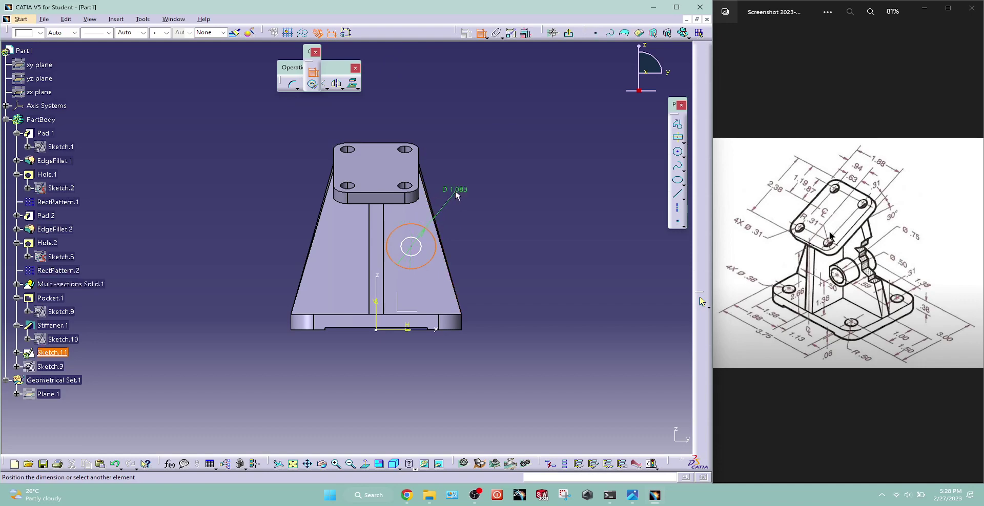
# Give the outer circle a 0.75 diameter and the inner circle a 0.5 diameter
pyautogui.doubleClick(458, 190)
pyautogui.write('0.75')
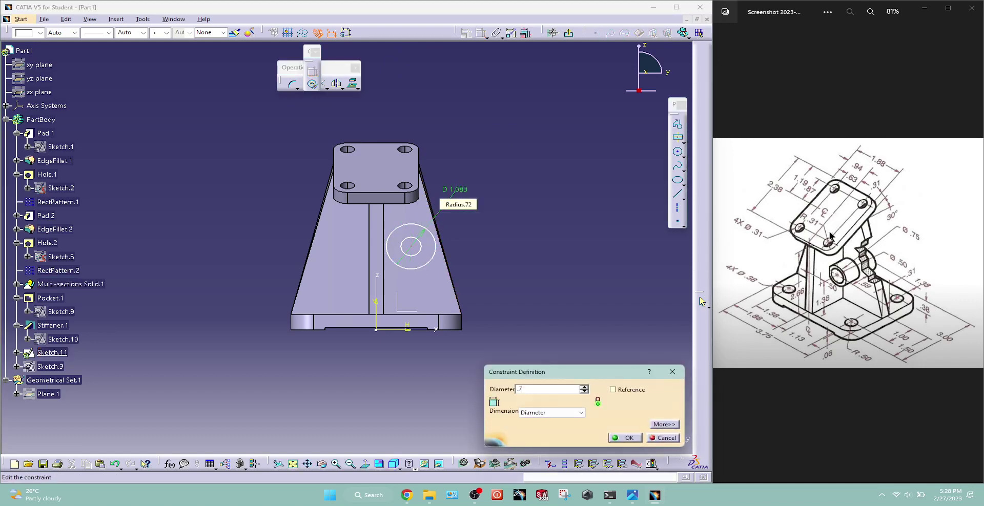
pyautogui.press('Return')
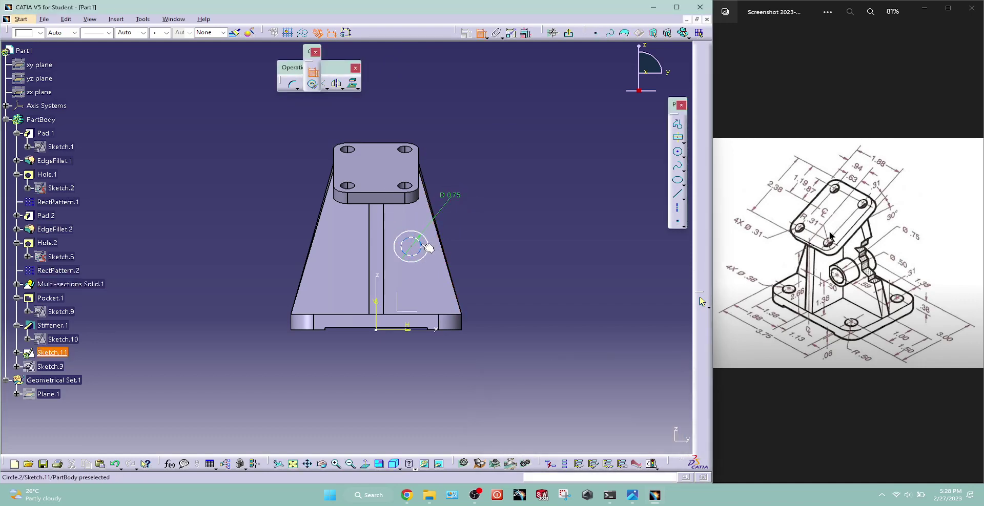
pyautogui.click(422, 246)
pyautogui.doubleClick(511, 222)
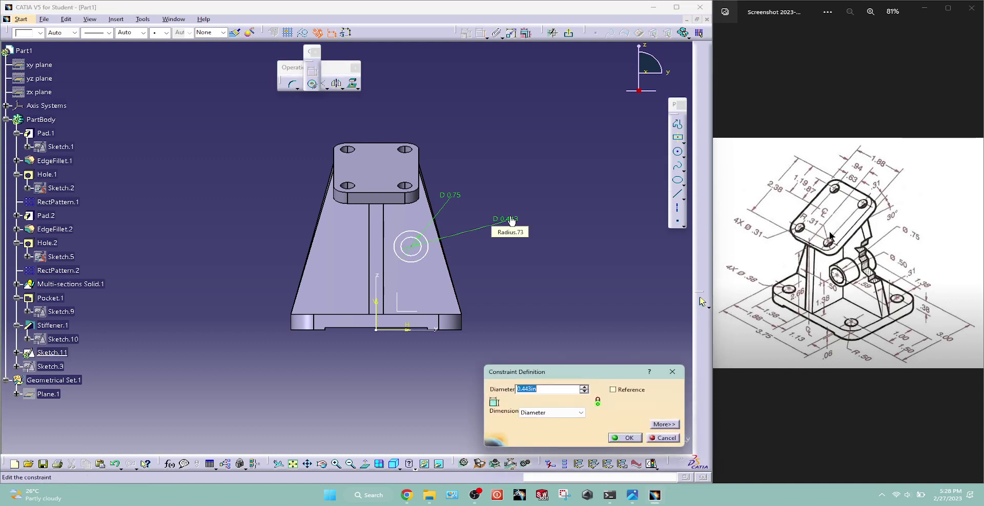
pyautogui.write('0.5')
pyautogui.press('Return')
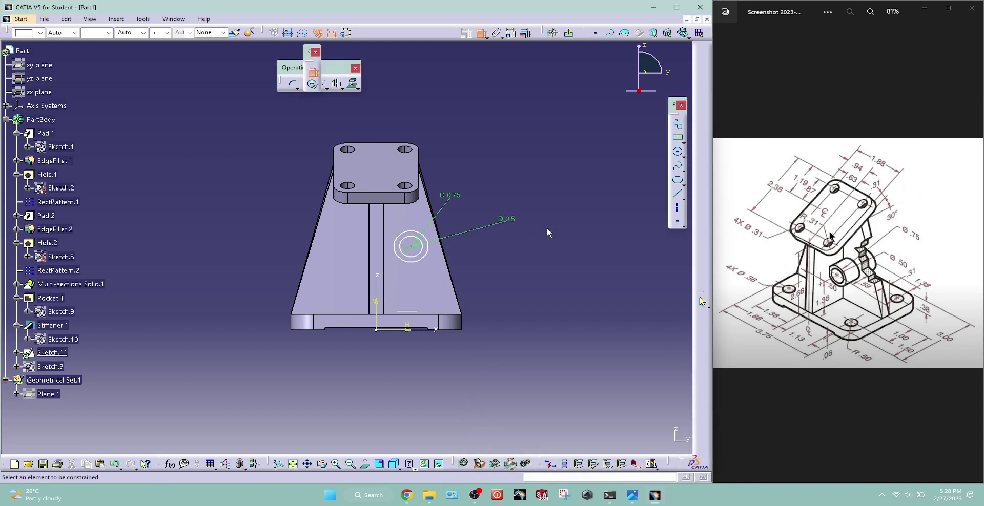
# Place the circle centre 1.38 above the base edge and 0.5 from the vertical reference
pyautogui.click(412, 248)
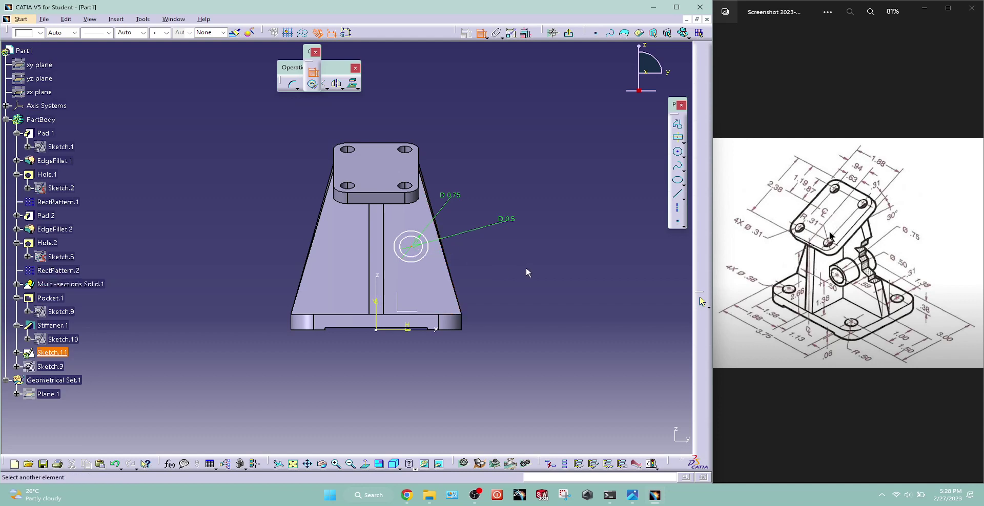
pyautogui.click(438, 314)
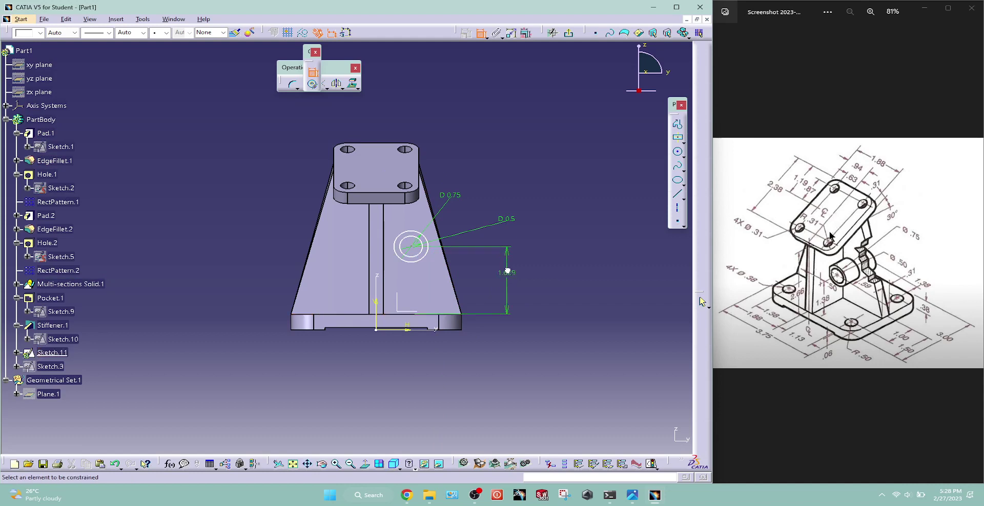
pyautogui.doubleClick(507, 275)
pyautogui.write('1.38')
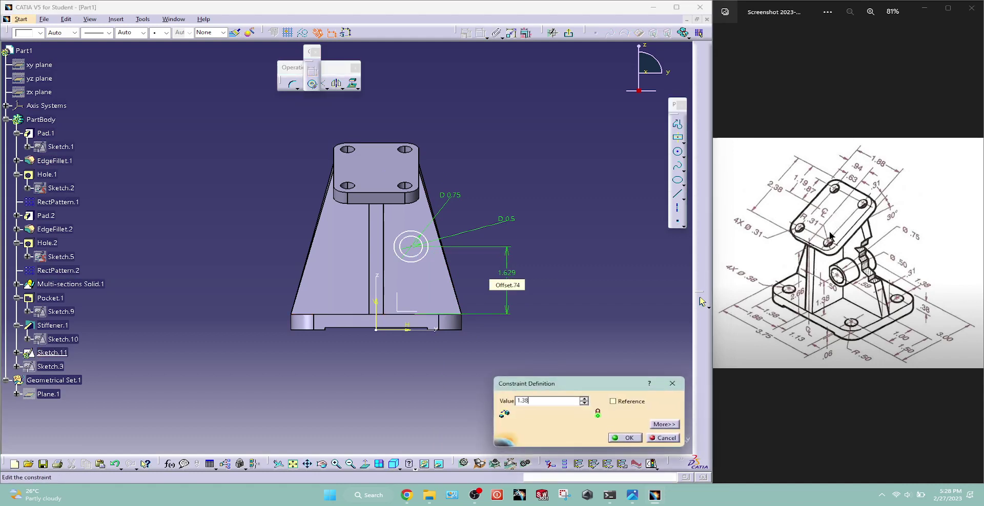
pyautogui.press('Return')
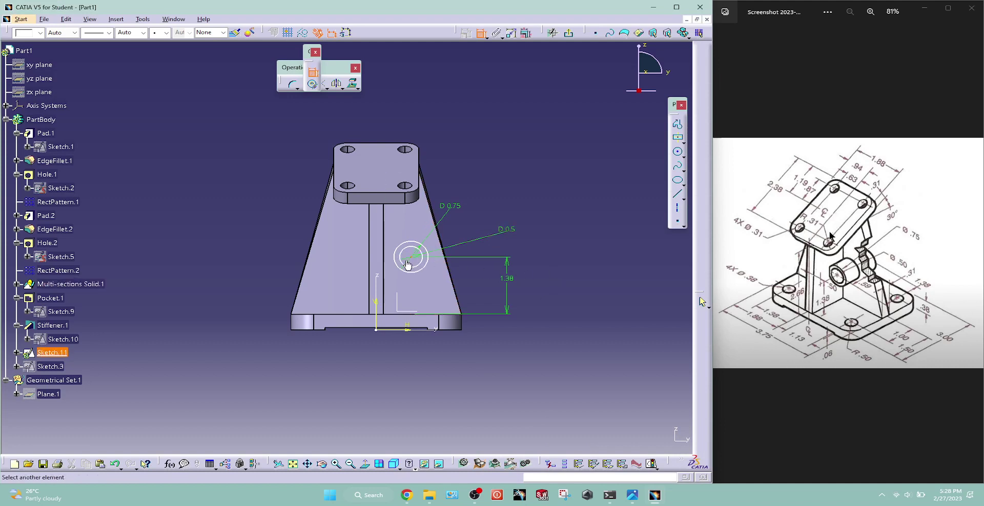
pyautogui.click(375, 286)
pyautogui.click(421, 270)
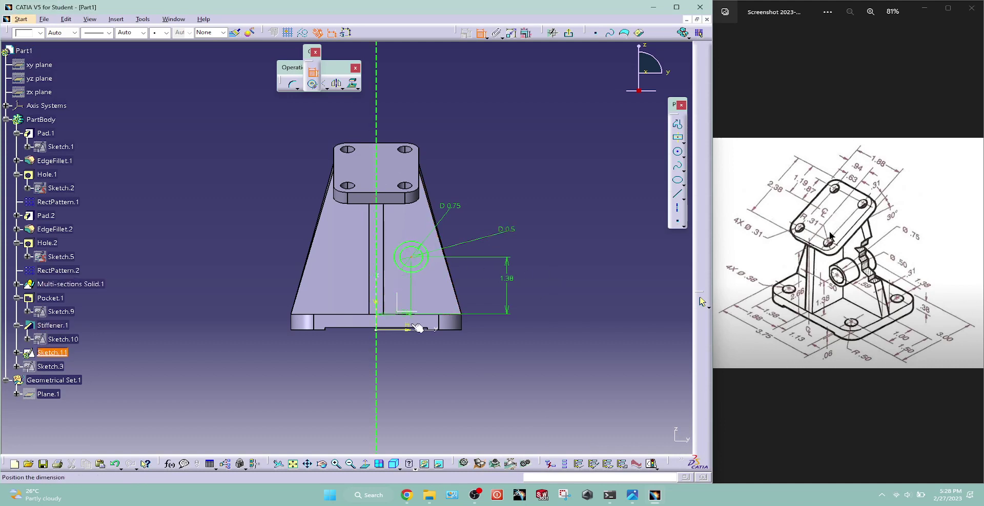
pyautogui.doubleClick(396, 358)
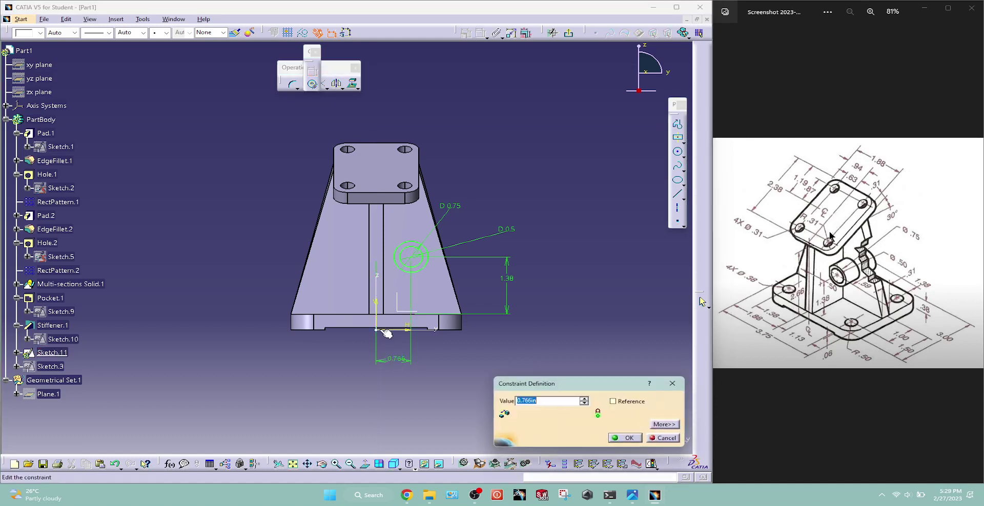
pyautogui.write('.5')
pyautogui.press('Return')
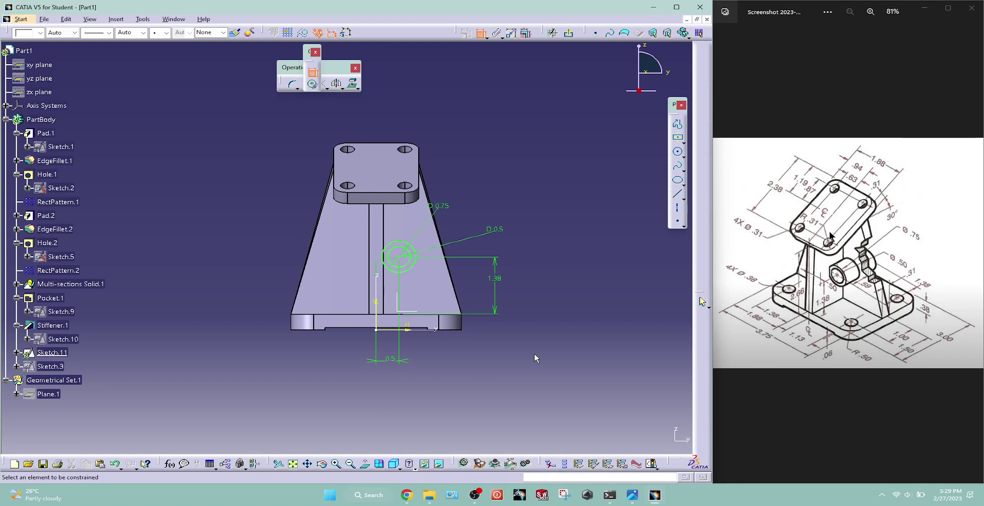
# Exit the sketch, then rotate and zoom to an angled view of the circles on the rib
pyautogui.click(568, 32)
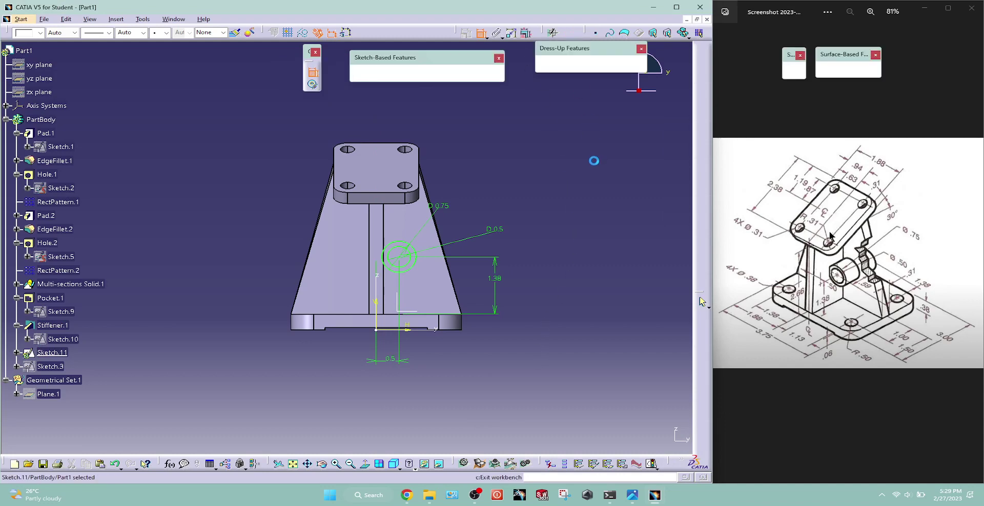
pyautogui.moveTo(516, 205)
pyautogui.mouseDown(button='middle')
pyautogui.moveTo(416, 236)
pyautogui.moveTo(498, 218)
pyautogui.moveTo(522, 189)
pyautogui.moveTo(510, 184)
pyautogui.mouseUp(button='middle')
pyautogui.click(509, 184)
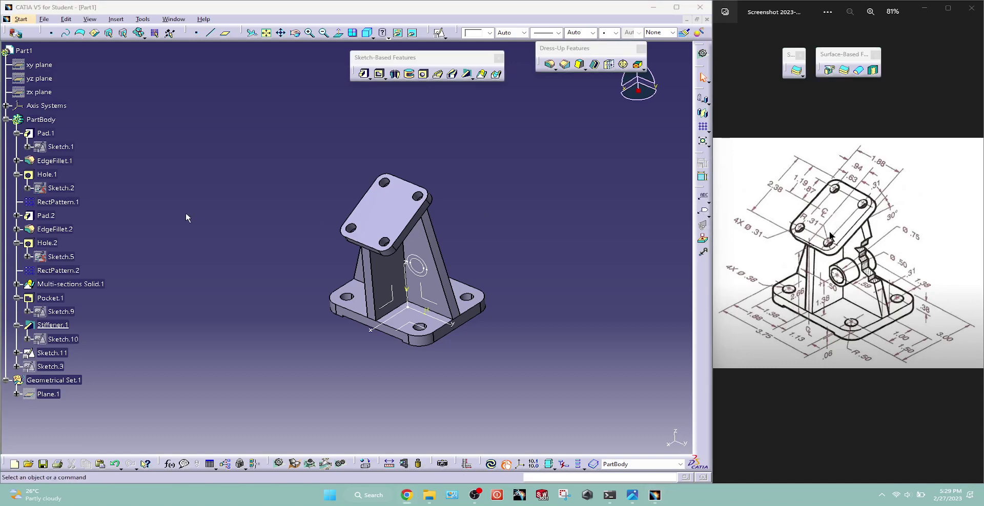
pyautogui.moveTo(291, 340); pyautogui.dragTo(247, 258, button='middle')
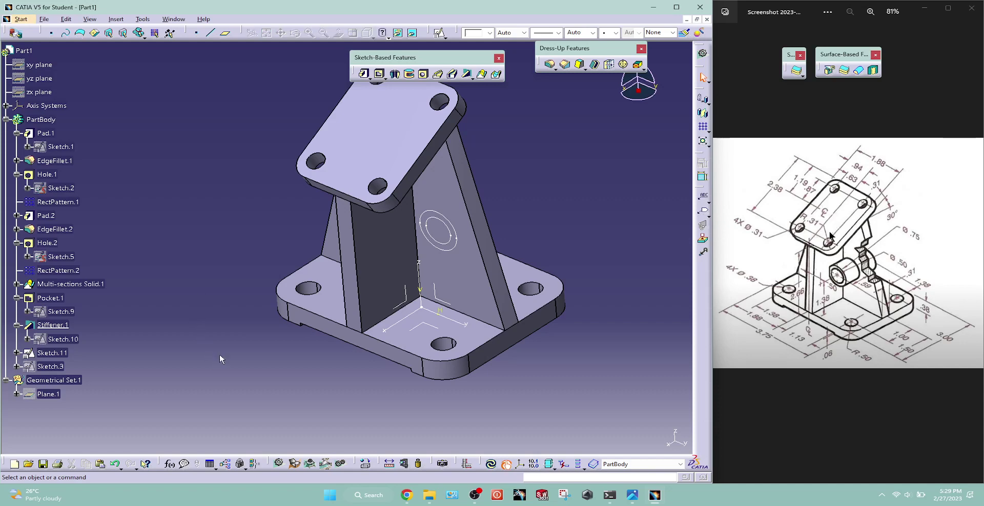
# Change Sketch.11's support to the inclined rib face, then start a pad from it
pyautogui.click(51, 352)
pyautogui.rightClick(53, 352)
pyautogui.moveTo(90, 340)
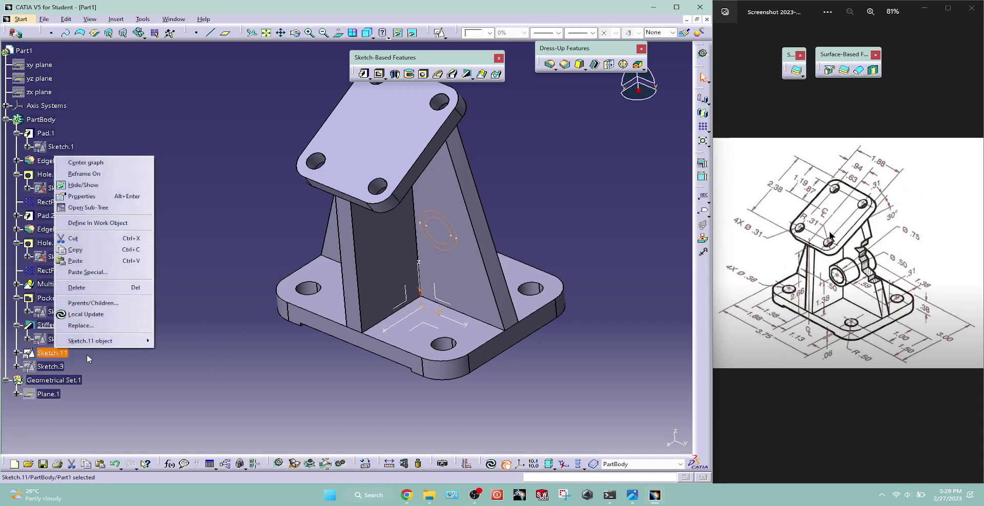
pyautogui.click(184, 357)
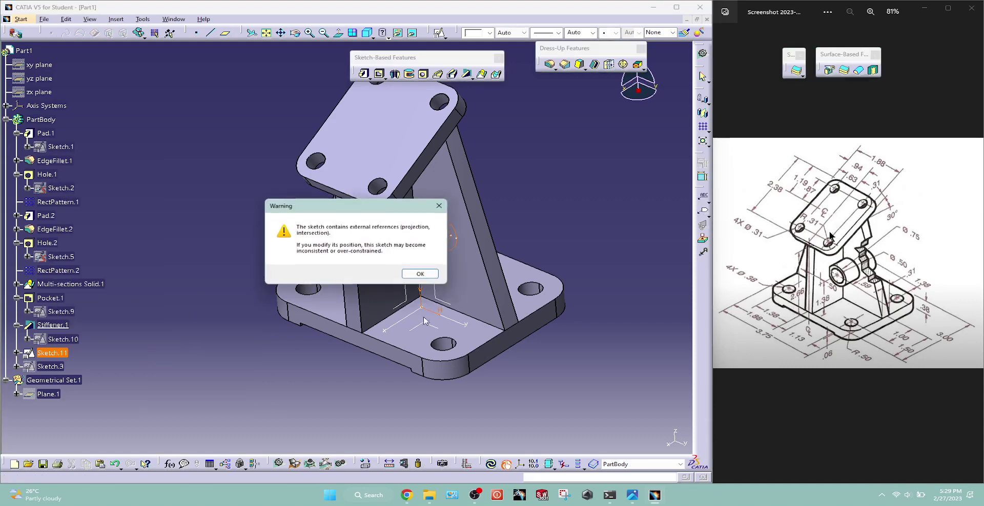
pyautogui.click(424, 278)
pyautogui.click(469, 270)
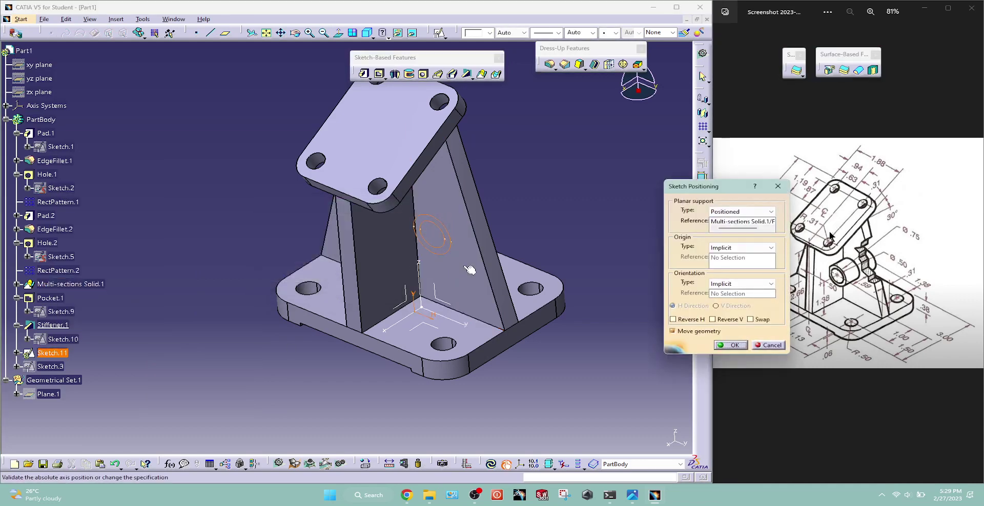
pyautogui.click(730, 346)
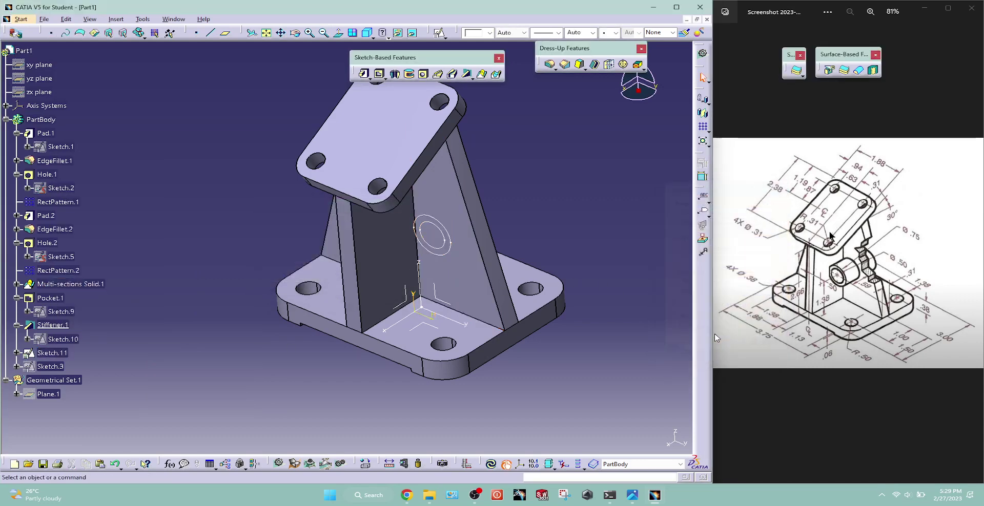
pyautogui.moveTo(523, 216)
pyautogui.mouseDown(button='middle')
pyautogui.moveTo(486, 283)
pyautogui.moveTo(462, 228)
pyautogui.moveTo(531, 251)
pyautogui.mouseUp(button='middle')
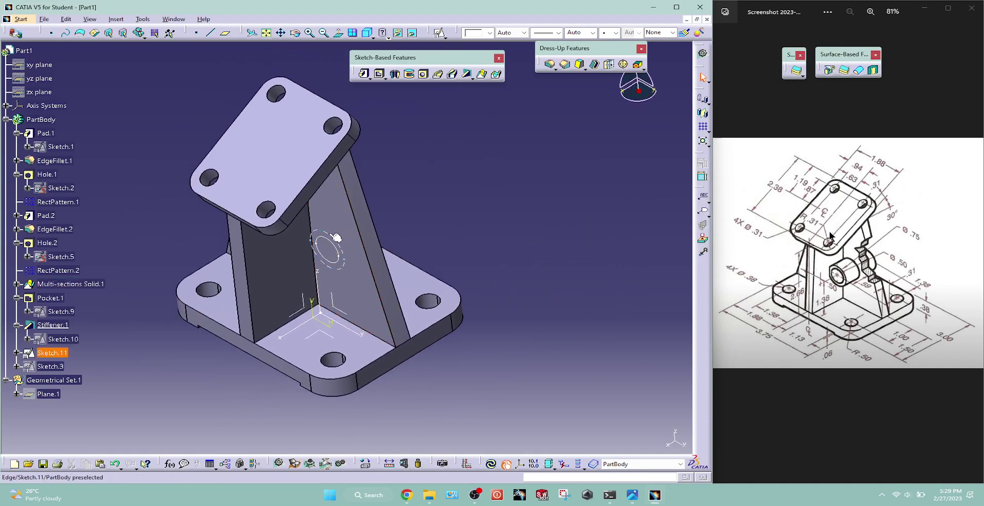
pyautogui.click(364, 74)
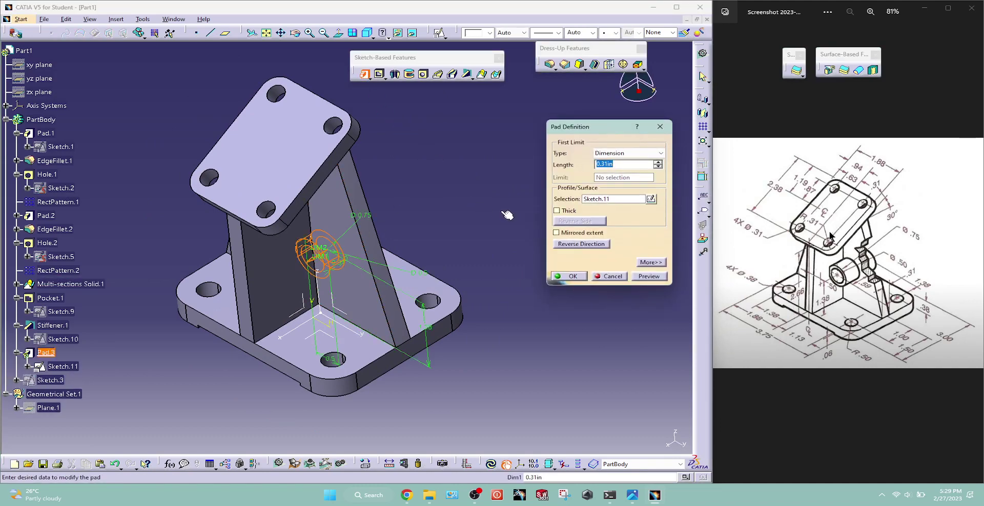
# Extrude Sketch.11 into a 0.59 in boss pad and orbit to inspect it
pyautogui.write('.59')
pyautogui.click(649, 277)
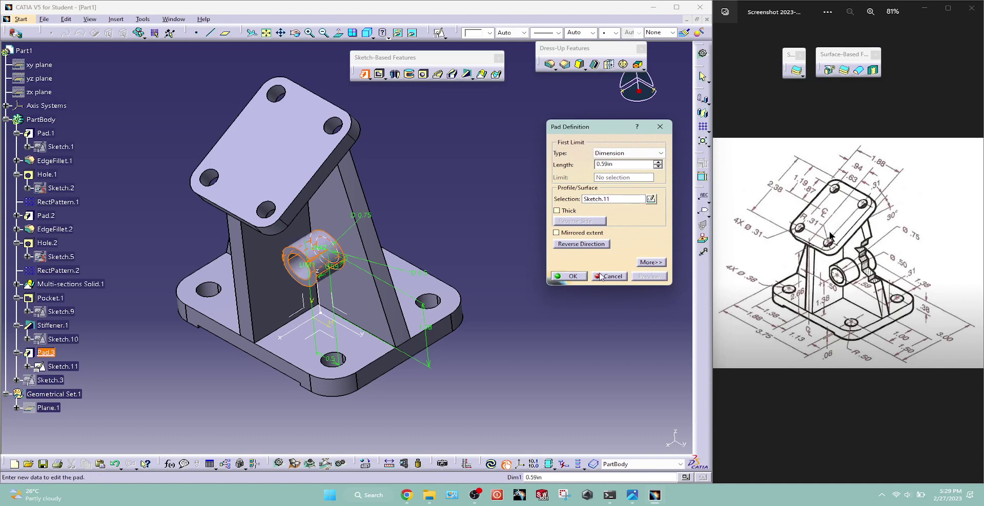
pyautogui.click(582, 276)
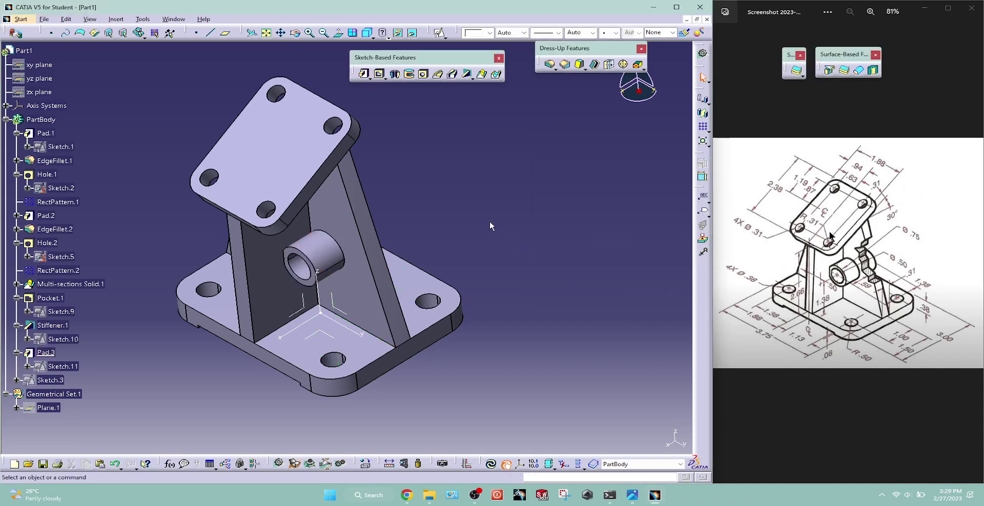
pyautogui.moveTo(489, 226); pyautogui.dragTo(539, 232, button='middle')
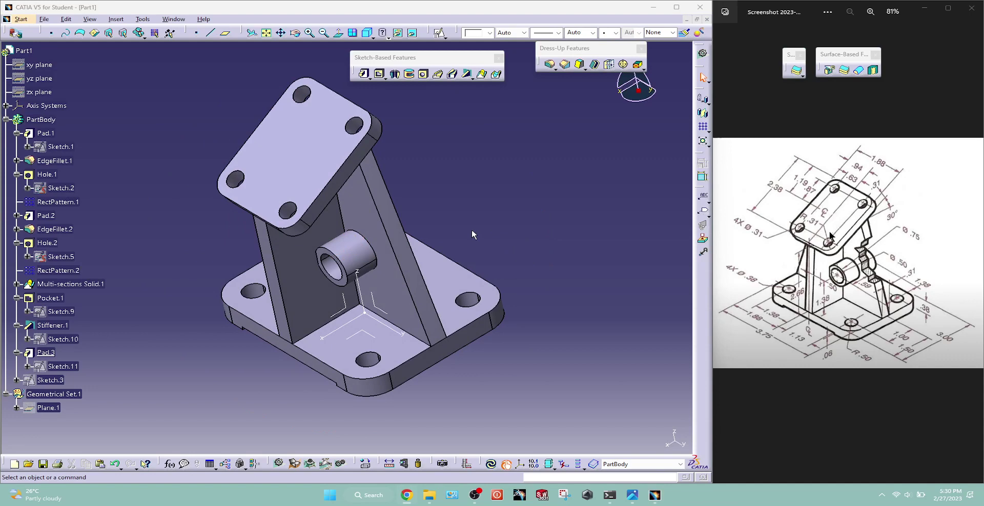
# Reopen Pad.3's definition and expand its second-limit settings
pyautogui.doubleClick(46, 353)
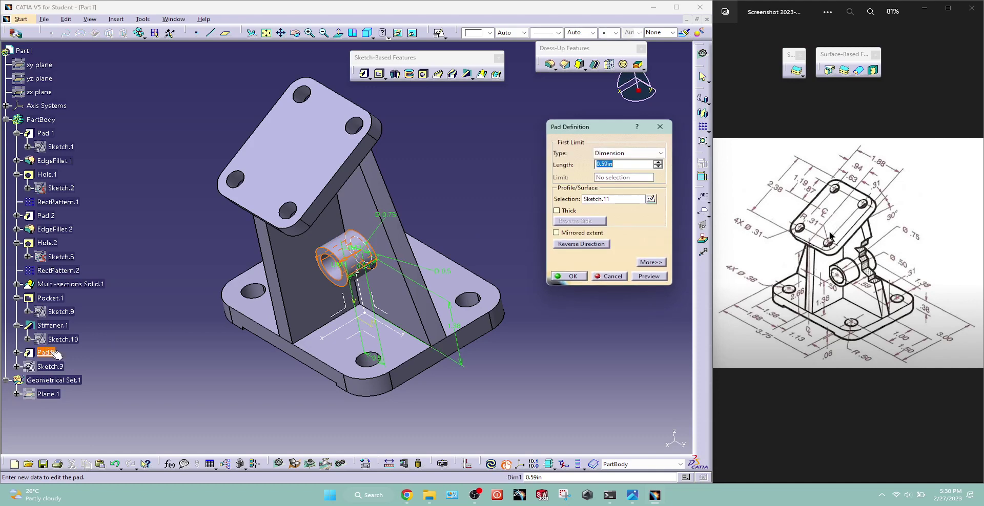
pyautogui.click(830, 235)
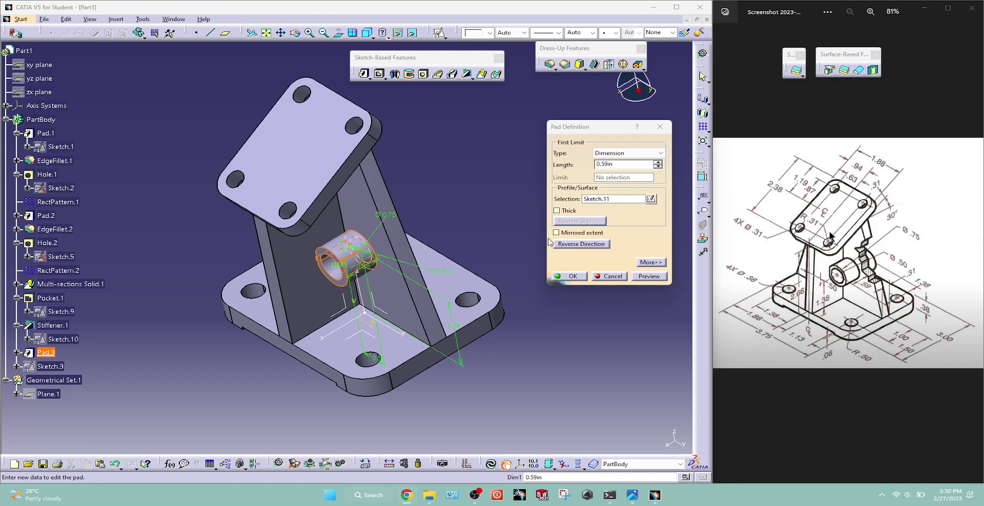
pyautogui.click(656, 262)
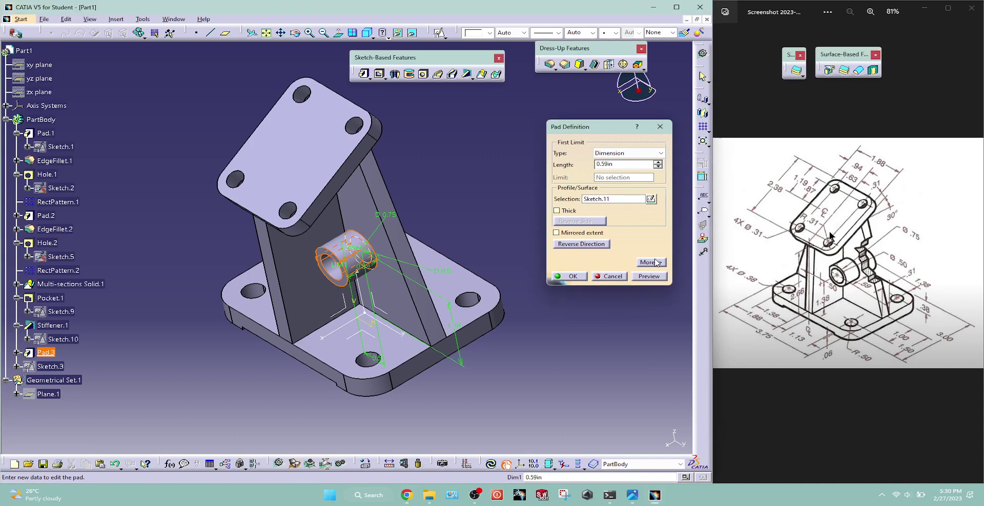
pyautogui.click(650, 262)
# Set Pad.3's second limit to 1.38-0.59 (0.79 in) so the boss passes through the rib
pyautogui.click(729, 163)
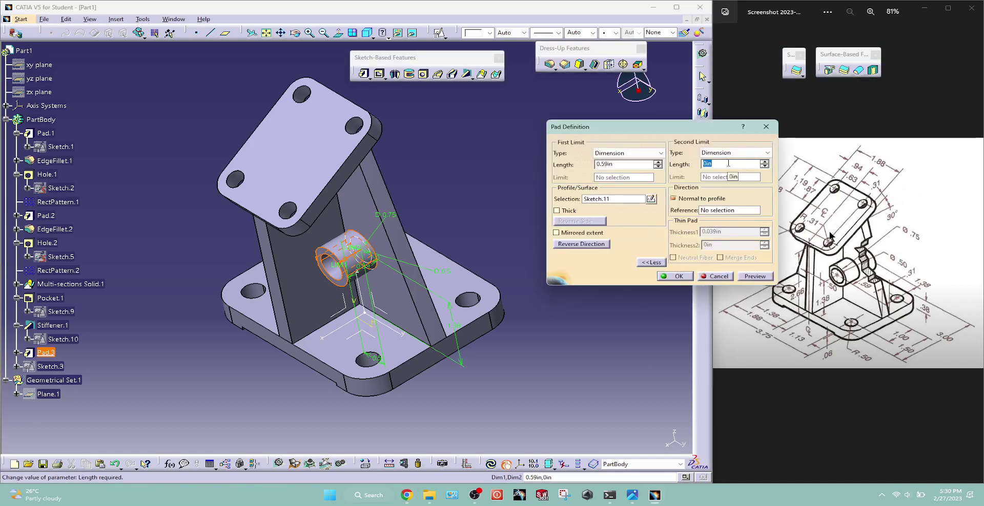
pyautogui.write('1.38-0.59')
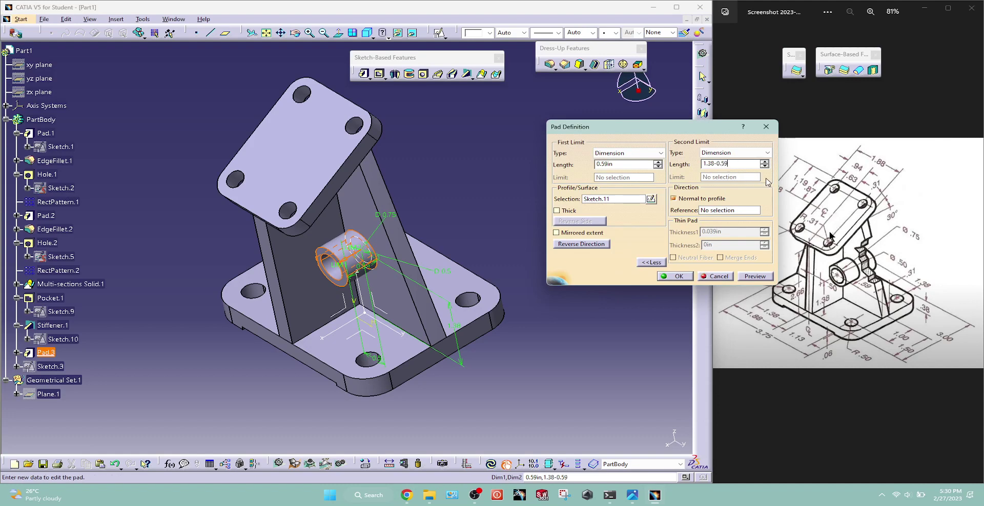
pyautogui.click(752, 276)
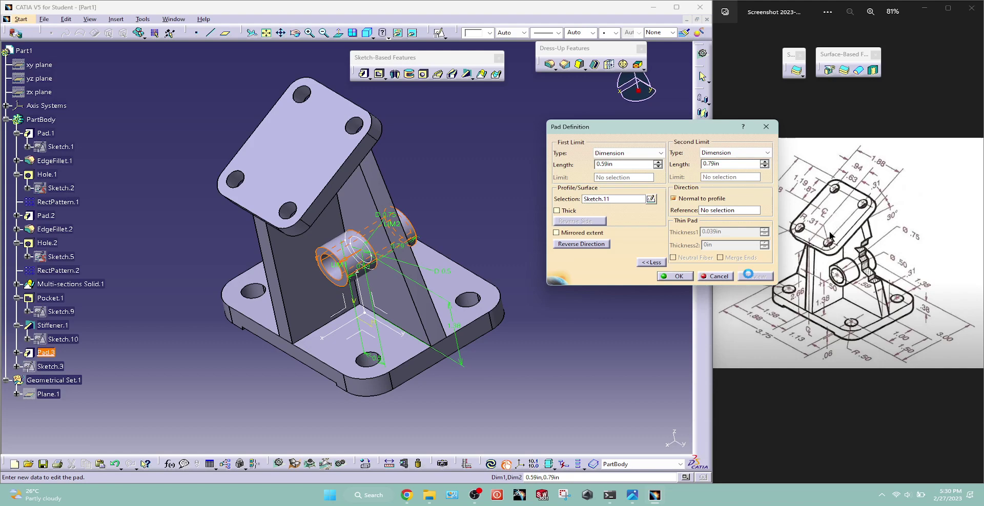
pyautogui.click(676, 276)
pyautogui.moveTo(555, 271)
pyautogui.mouseDown(button='middle')
pyautogui.moveTo(261, 247)
pyautogui.moveTo(502, 244)
pyautogui.moveTo(540, 223)
pyautogui.moveTo(571, 222)
pyautogui.mouseUp(button='middle')
# Zoom and pan so the boss faces the viewer, then begin a pocket feature
pyautogui.moveTo(598, 193)
pyautogui.mouseDown(button='middle')
pyautogui.moveTo(337, 275)
pyautogui.moveTo(267, 270)
pyautogui.mouseUp(button='middle')
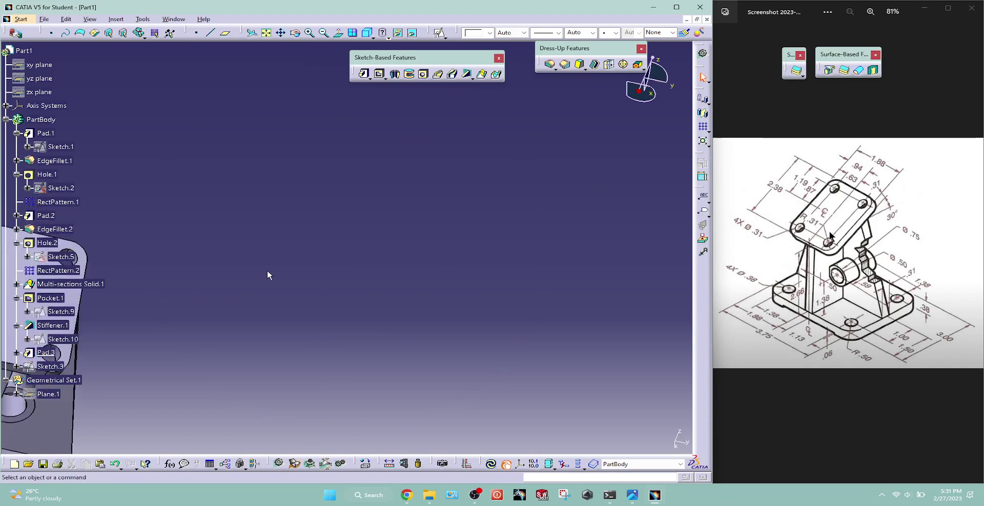
pyautogui.moveTo(387, 308)
pyautogui.mouseDown(button='middle')
pyautogui.moveTo(593, 149)
pyautogui.moveTo(487, 279)
pyautogui.moveTo(479, 268)
pyautogui.moveTo(490, 200)
pyautogui.moveTo(478, 231)
pyautogui.moveTo(461, 213)
pyautogui.mouseUp(button='middle')
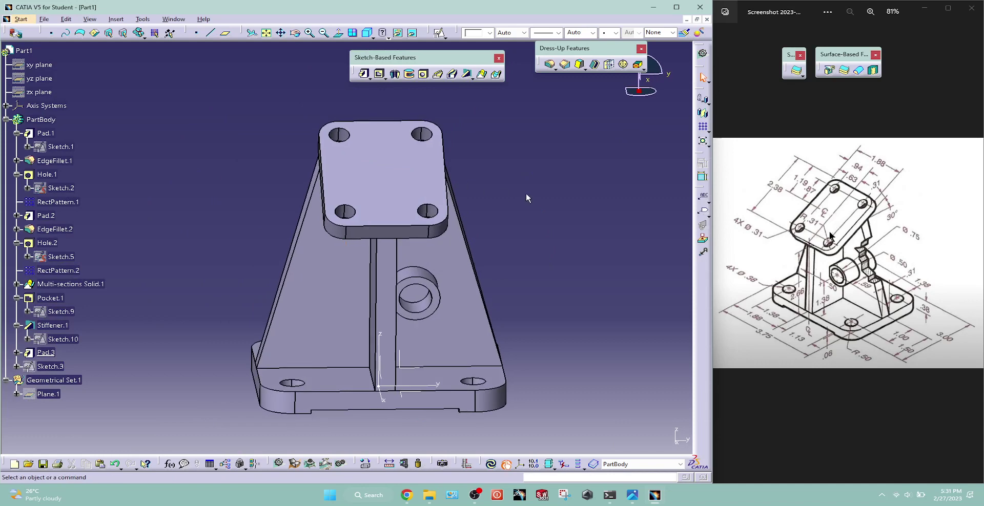
pyautogui.click(379, 76)
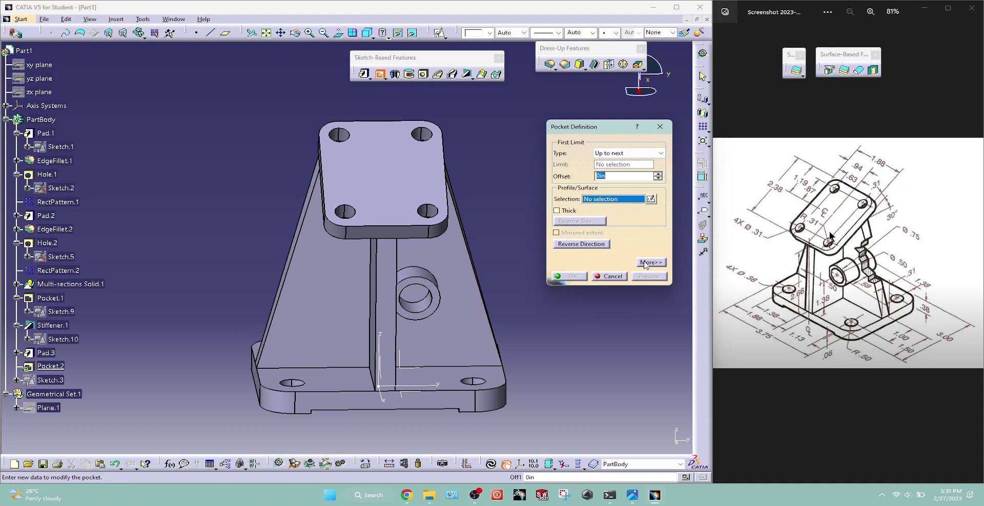
# Drop the pocket and bore a 0.5 in Up To Last hole concentric with the boss
pyautogui.click(610, 276)
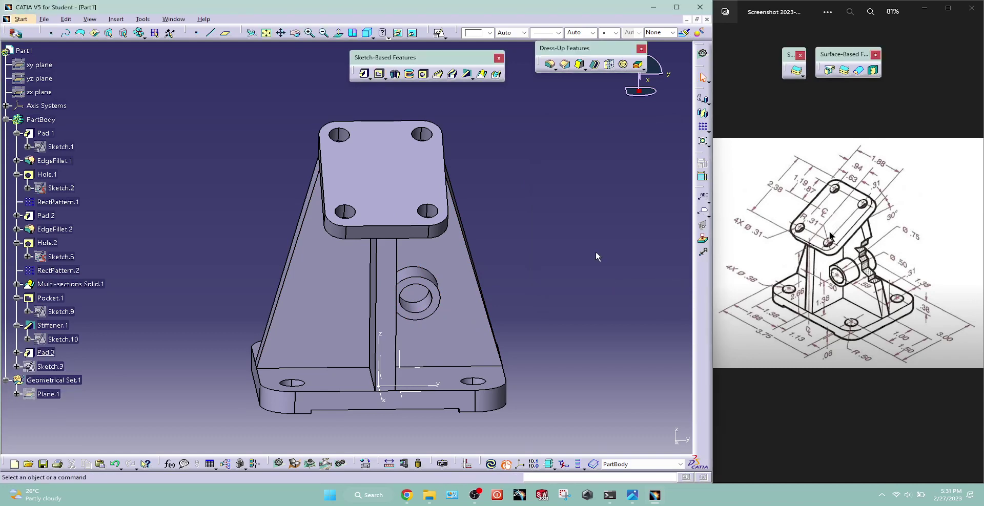
pyautogui.click(424, 74)
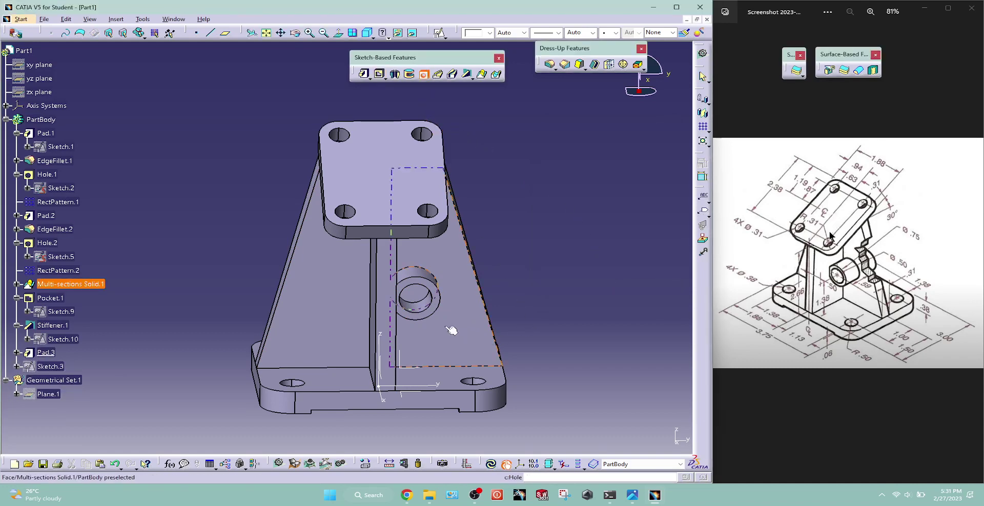
pyautogui.click(431, 308)
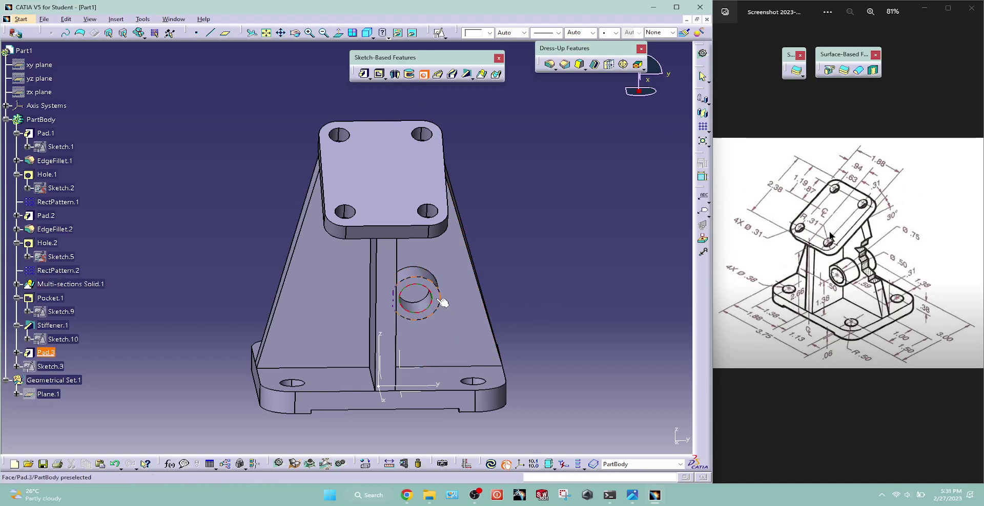
pyautogui.click(435, 299)
pyautogui.write('.5')
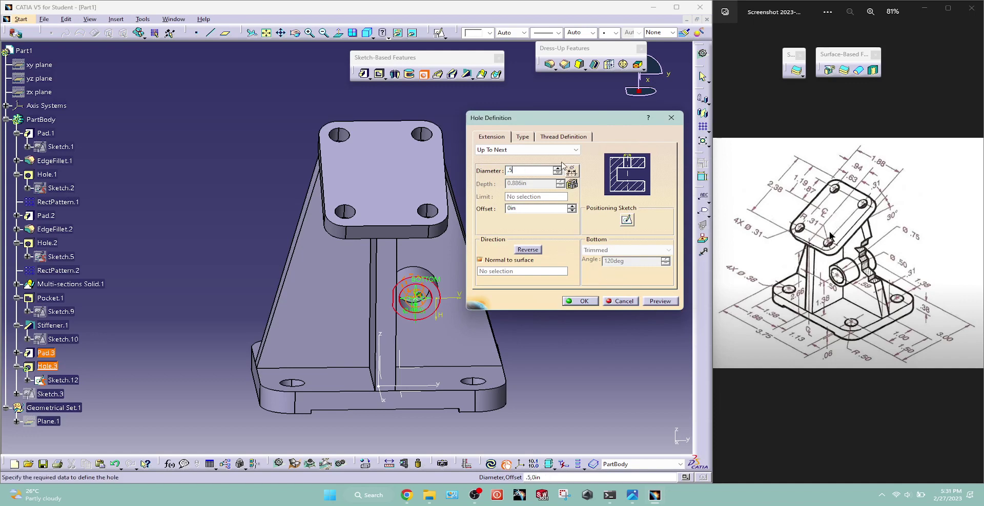
pyautogui.click(523, 150)
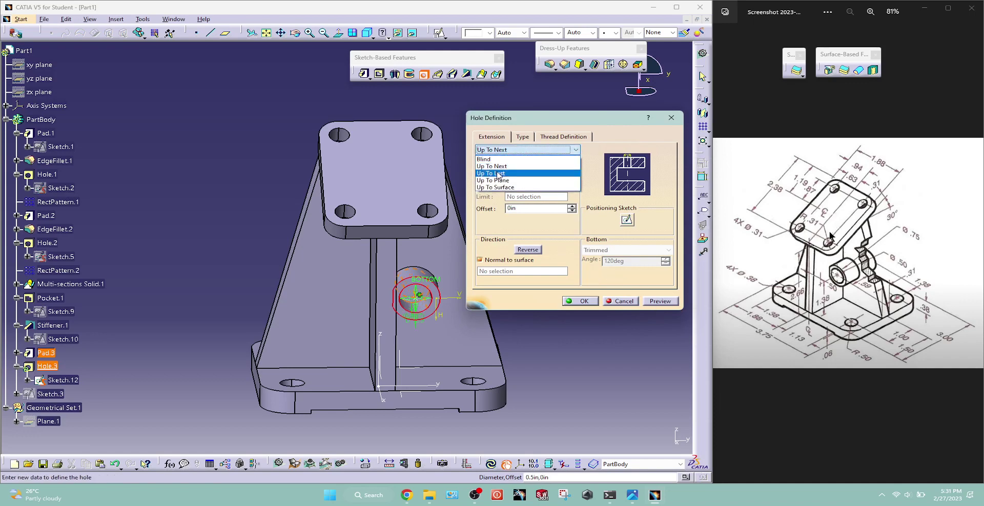
pyautogui.click(500, 174)
pyautogui.click(580, 301)
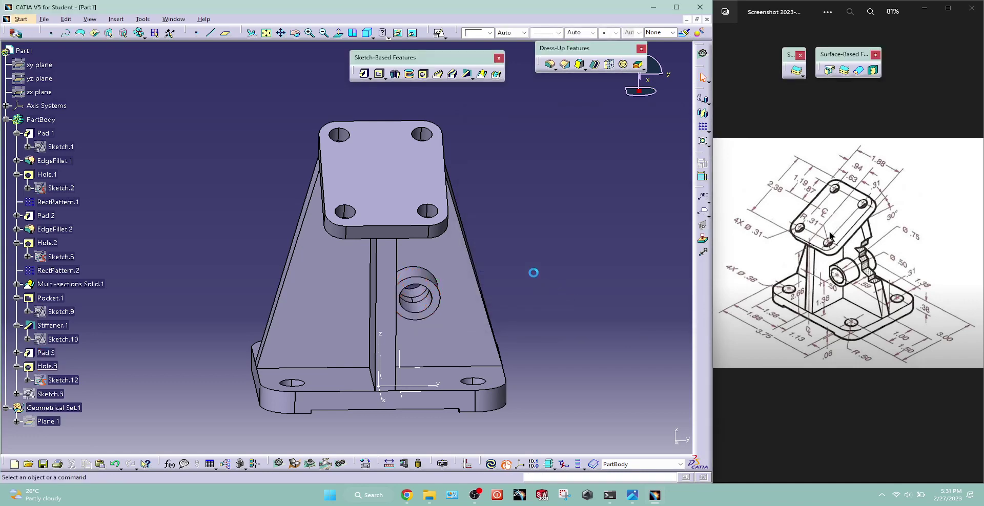
# Show the finished bracket in isometric view, fitted to the window and zoomed out
pyautogui.click(363, 34)
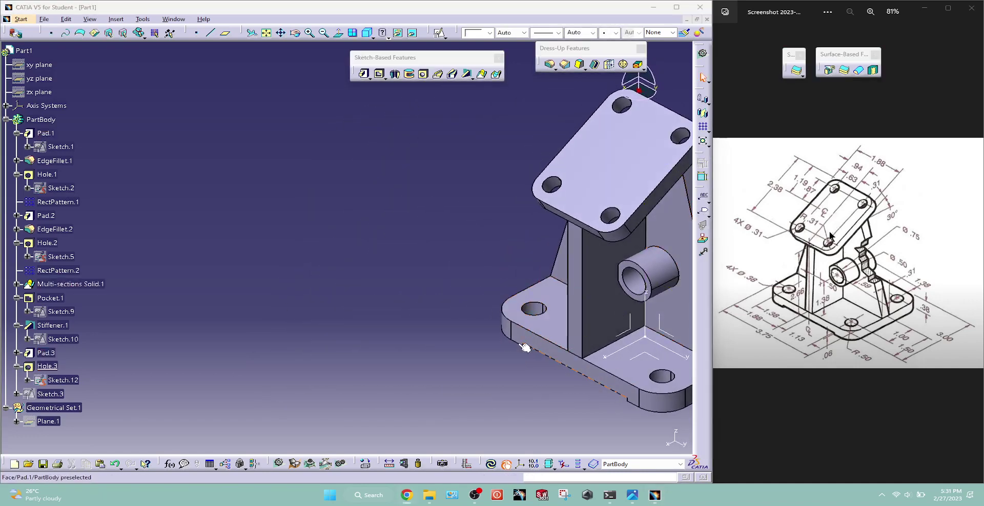
pyautogui.moveTo(565, 260)
pyautogui.mouseDown(button='middle')
pyautogui.moveTo(484, 298)
pyautogui.moveTo(347, 285)
pyautogui.moveTo(184, 294)
pyautogui.moveTo(388, 305)
pyautogui.moveTo(590, 270)
pyautogui.moveTo(590, 257)
pyautogui.moveTo(585, 270)
pyautogui.mouseUp(button='middle')
pyautogui.moveTo(563, 240); pyautogui.dragTo(563, 285, button='middle')
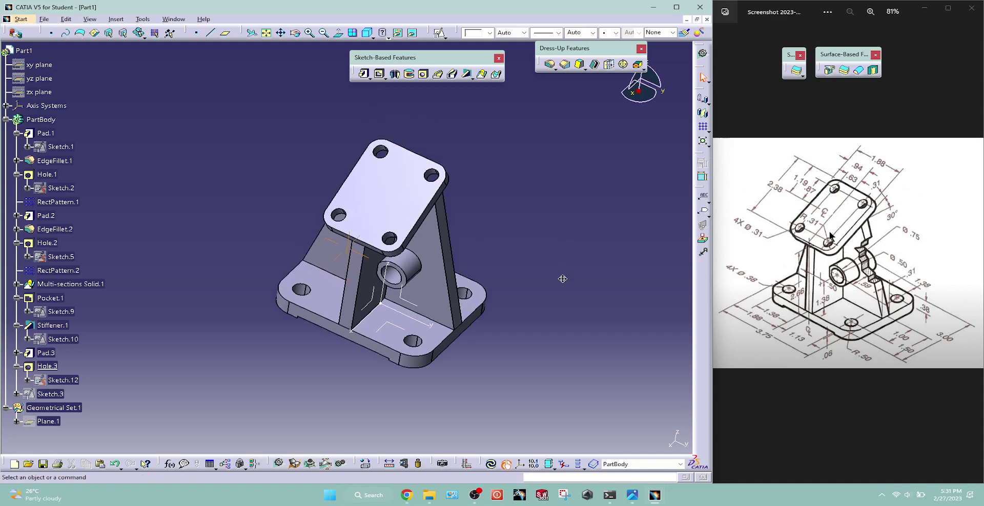
pyautogui.click(367, 32)
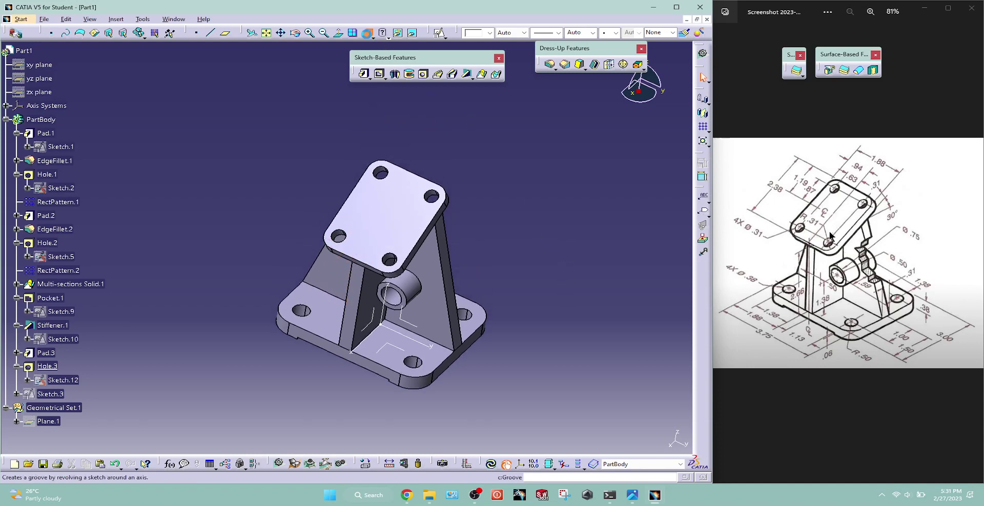
pyautogui.click(268, 34)
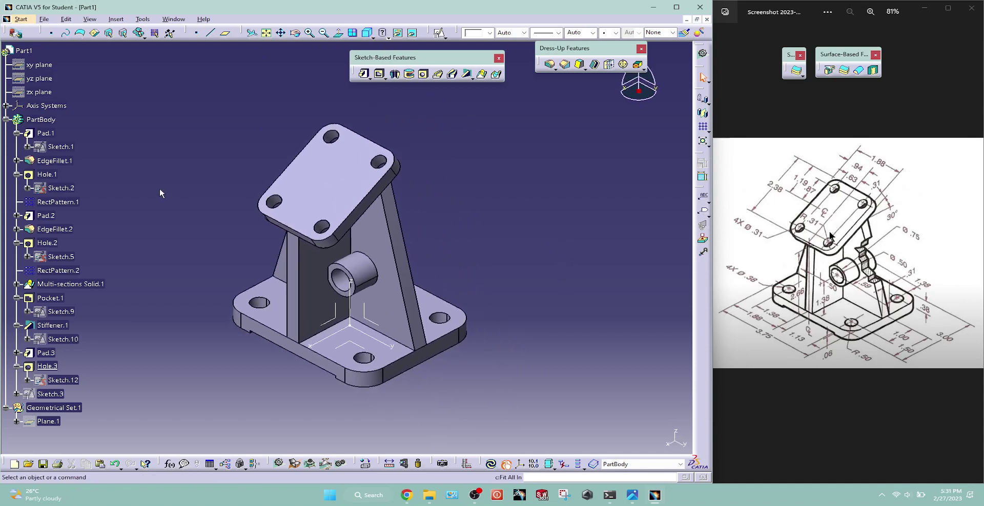
pyautogui.scroll(-3, 159, 188)
pyautogui.scroll(-2, 159, 188)
pyautogui.scroll(-2, 159, 188)
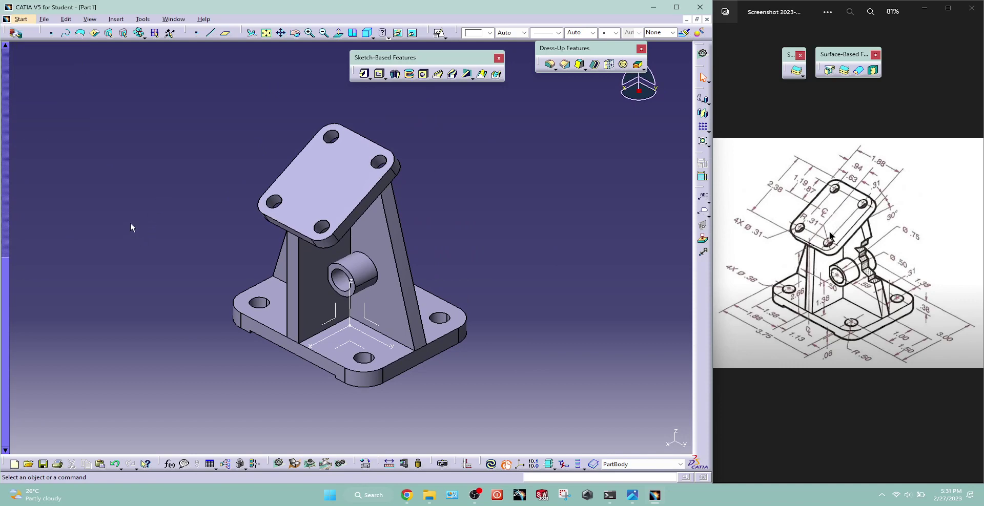